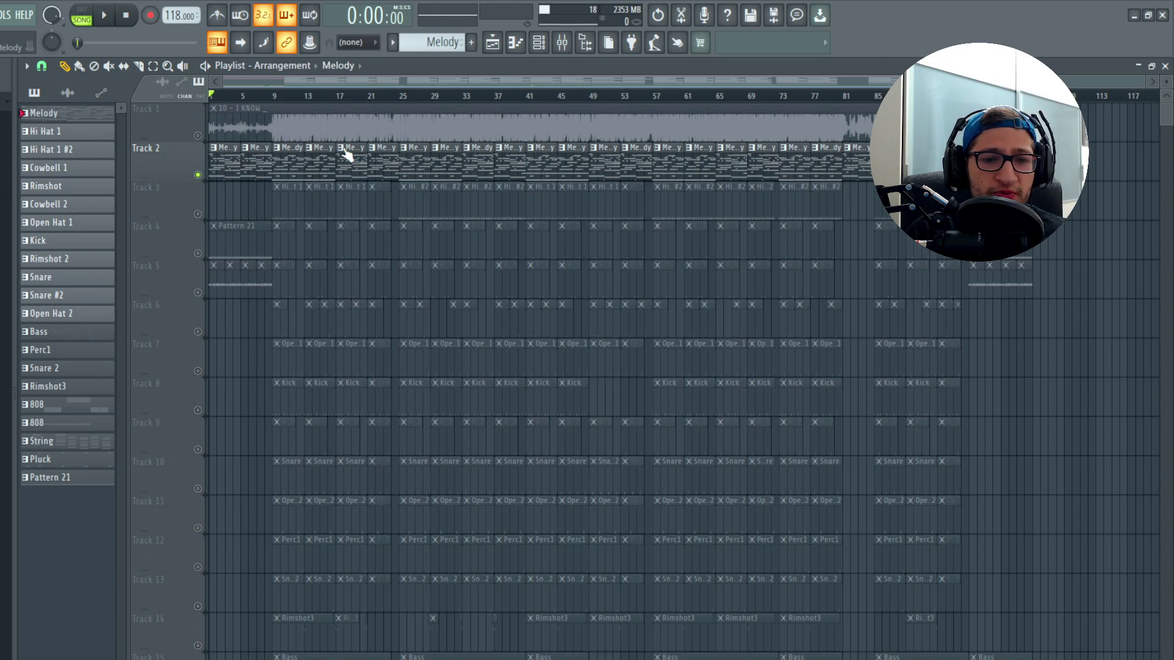
# Open the LABS instrument from the channel rack and check its Tape Piano: Capstan Upright preset
pyautogui.press('F6')
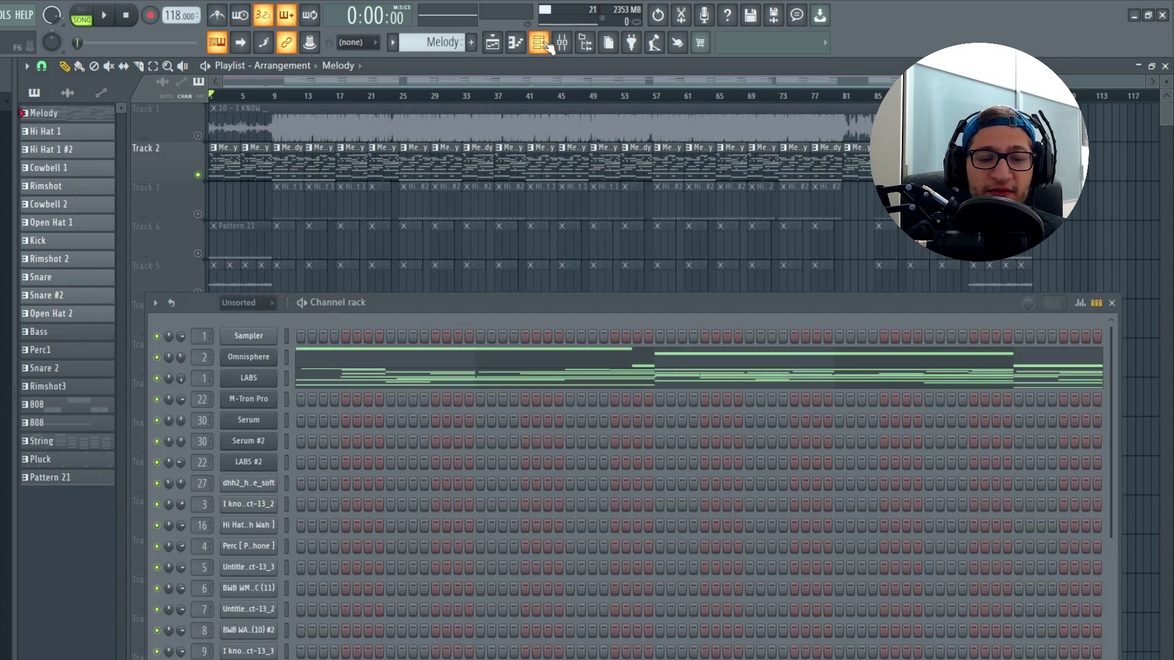
pyautogui.click(276, 378)
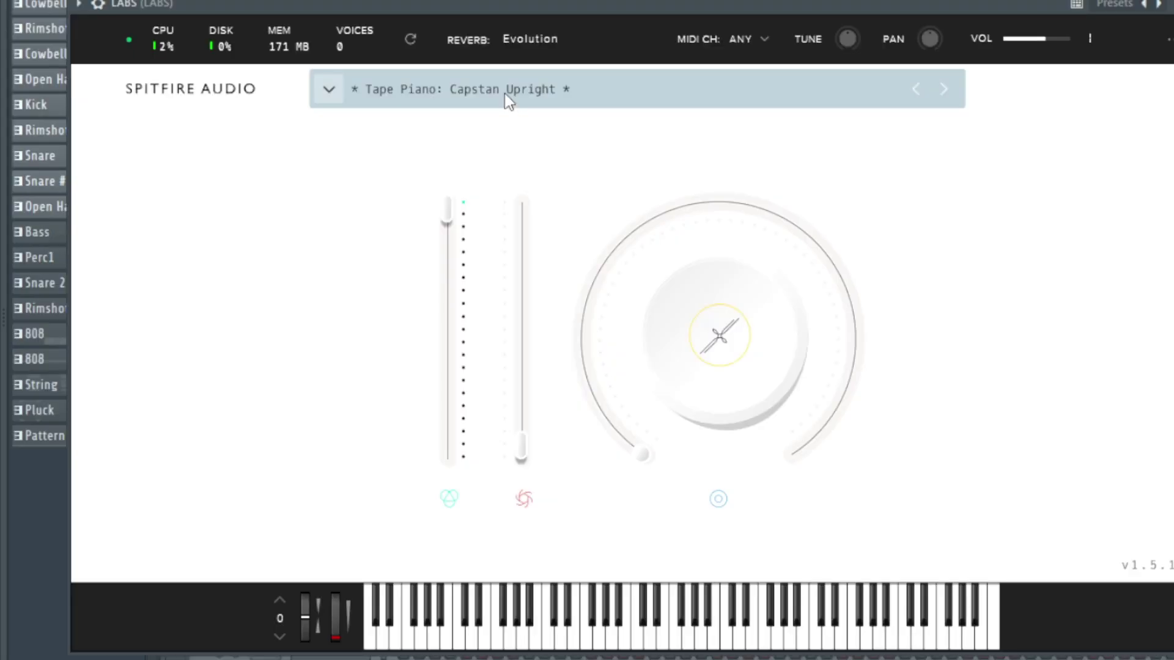
pyautogui.click(504, 93)
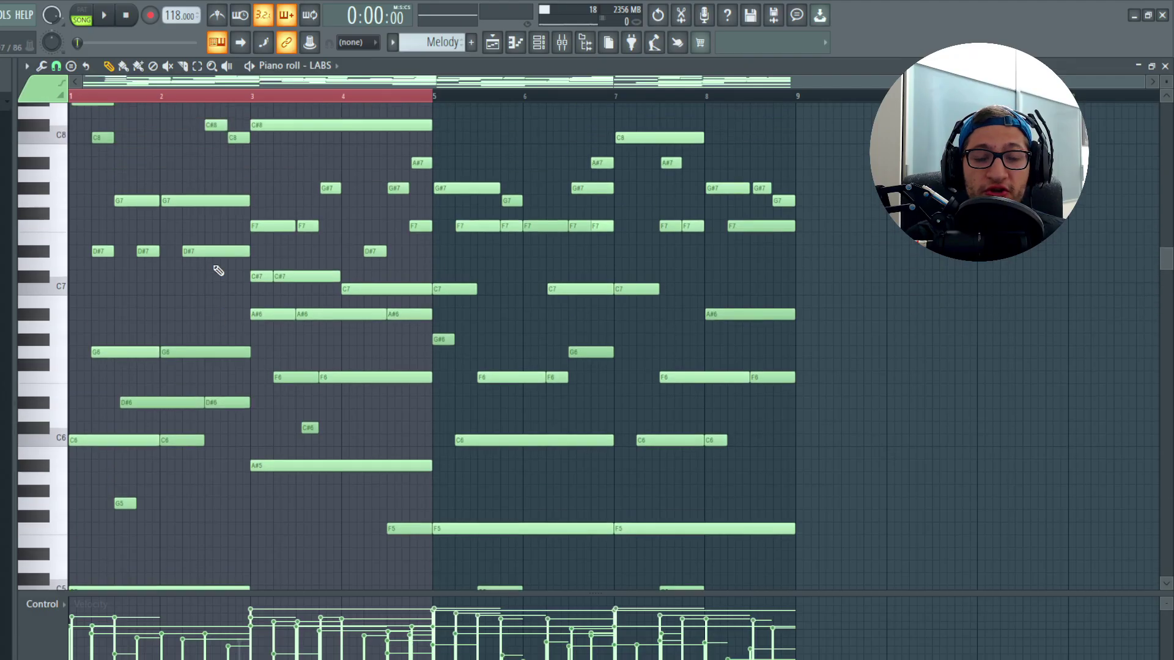
# Select all notes of the LABS part in the Melody pattern's piano roll to review the full progression
pyautogui.scroll(-3, 218, 270)
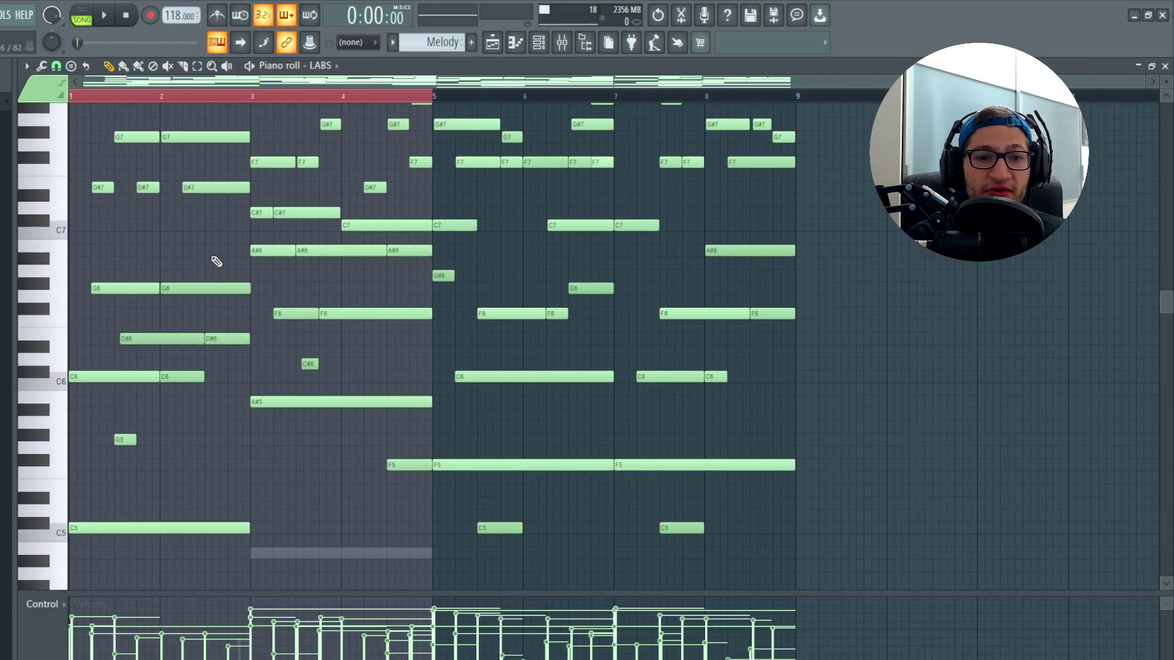
pyautogui.hotkey('ctrl', 'a')
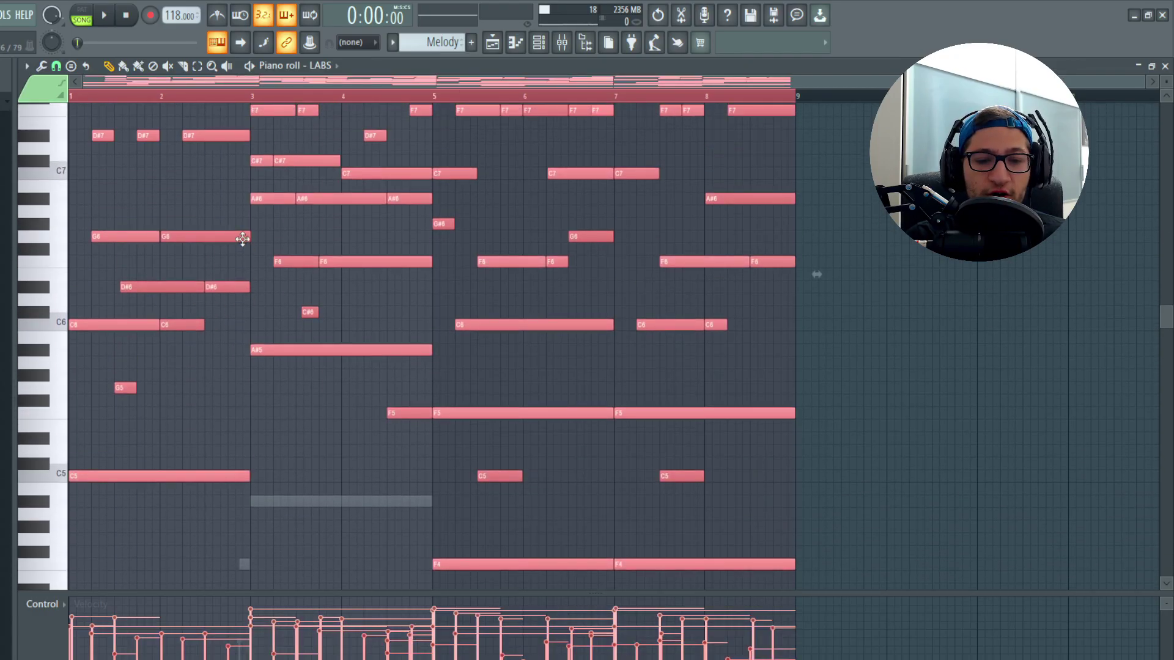
pyautogui.scroll(-1, 242, 237)
# Return to the playlist and audition the soloed Melody track from the start
pyautogui.press('F5')
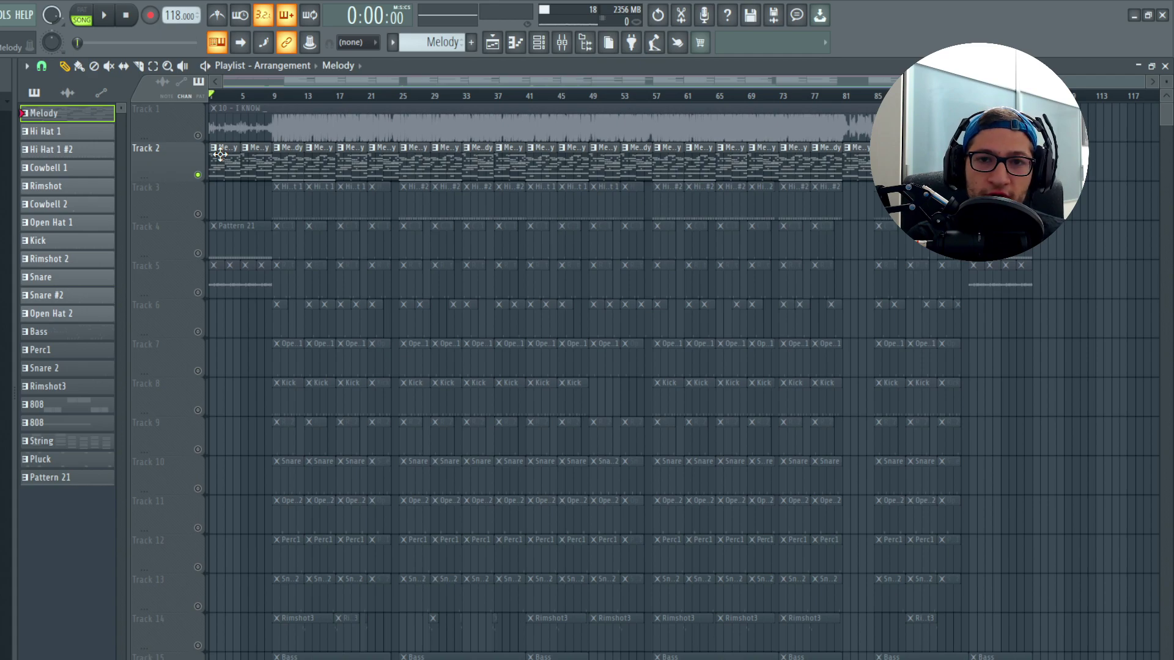
pyautogui.press('space')
pyautogui.press('space')
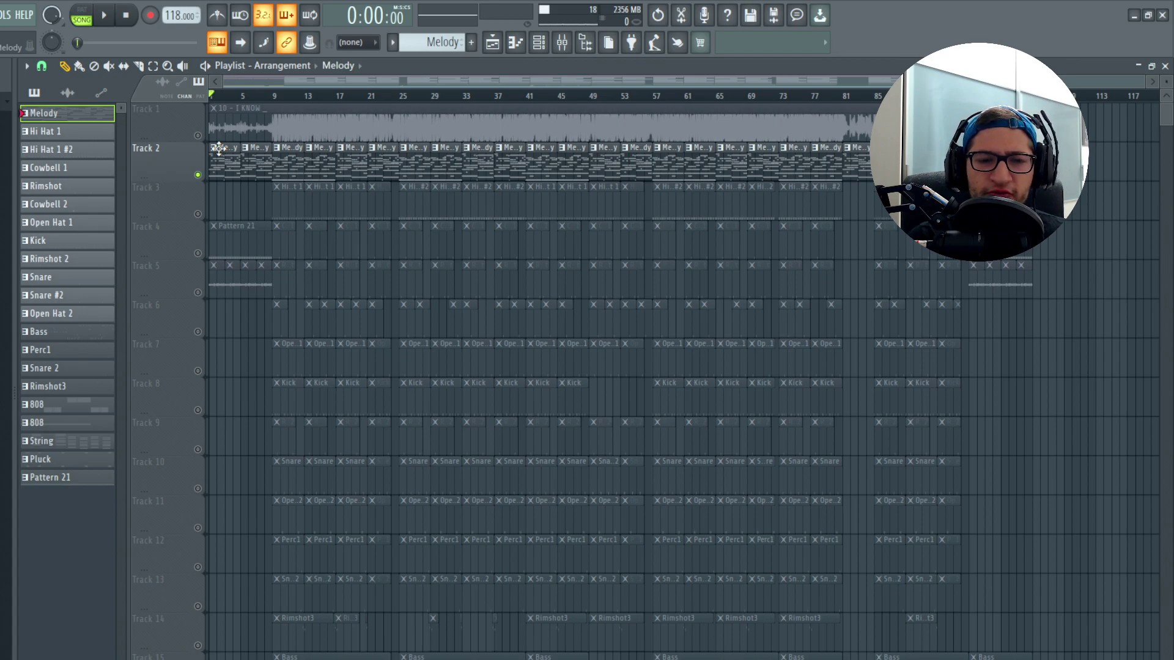
# Cue the soloed Melody track in the playlist at bar 9 and at bar 17
pyautogui.click(276, 96)
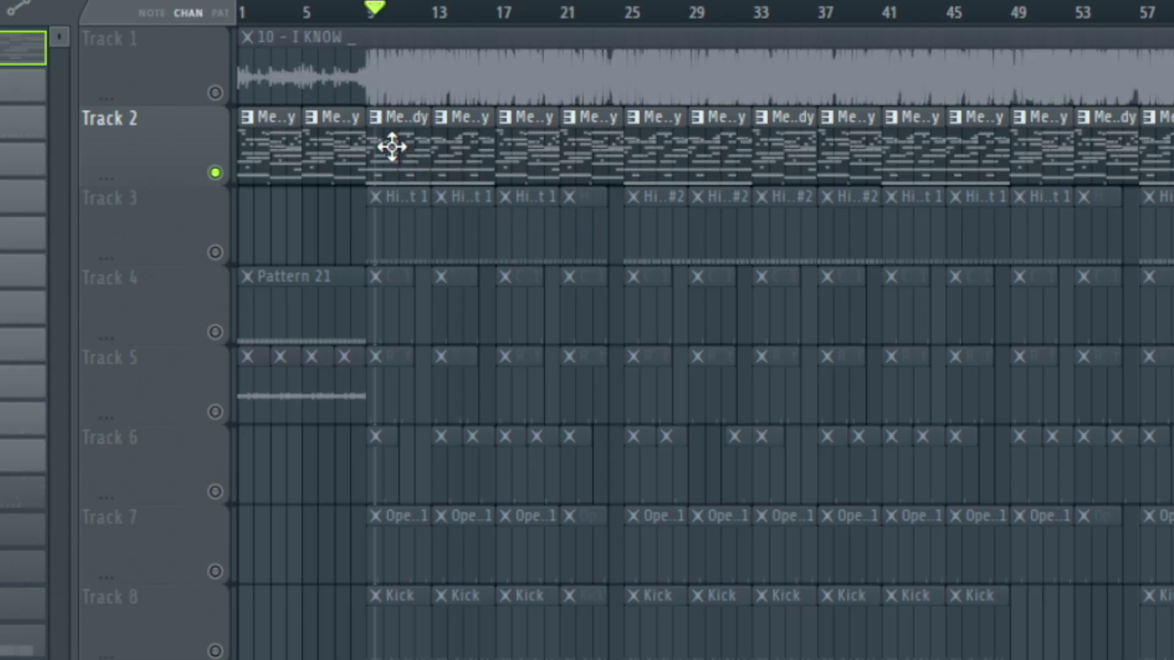
pyautogui.scroll(5, 358, 152)
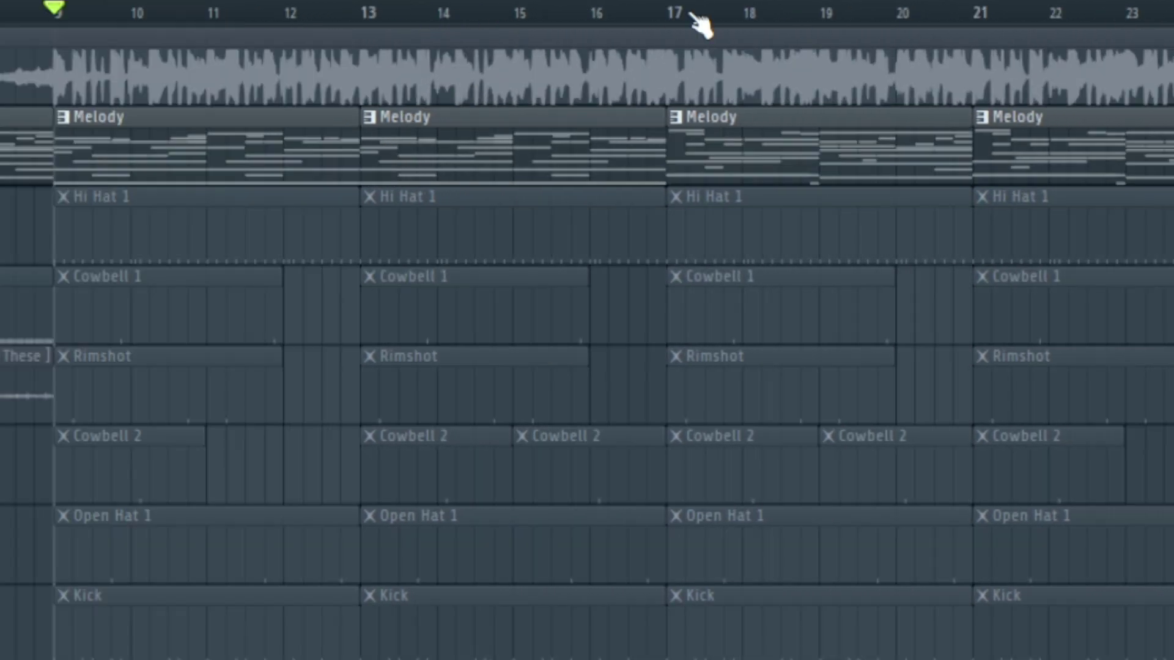
pyautogui.click(1042, 9)
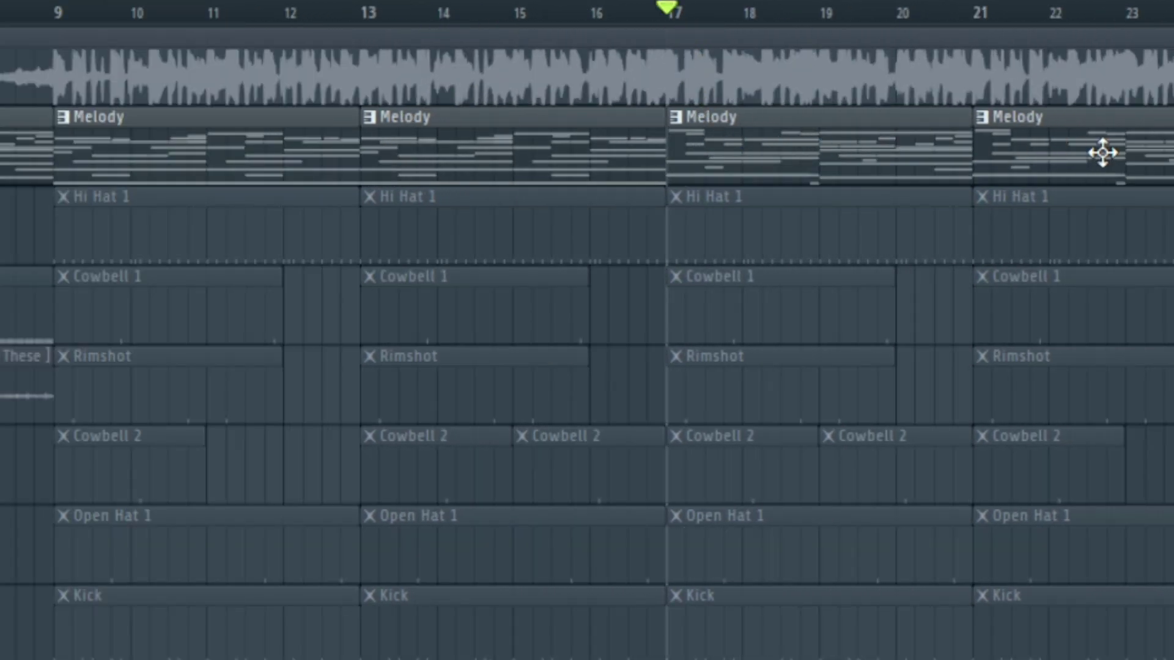
# Open the Melody clip's LABS piano roll and examine the notes around bar 5
pyautogui.doubleClick(447, 137)
pyautogui.scroll(-3, 406, 110)
pyautogui.scroll(2, 367, 183)
pyautogui.keyDown('ctrl'); pyautogui.scroll(2, 342, 211); pyautogui.keyUp('ctrl')
pyautogui.scroll(2, 367, 202)
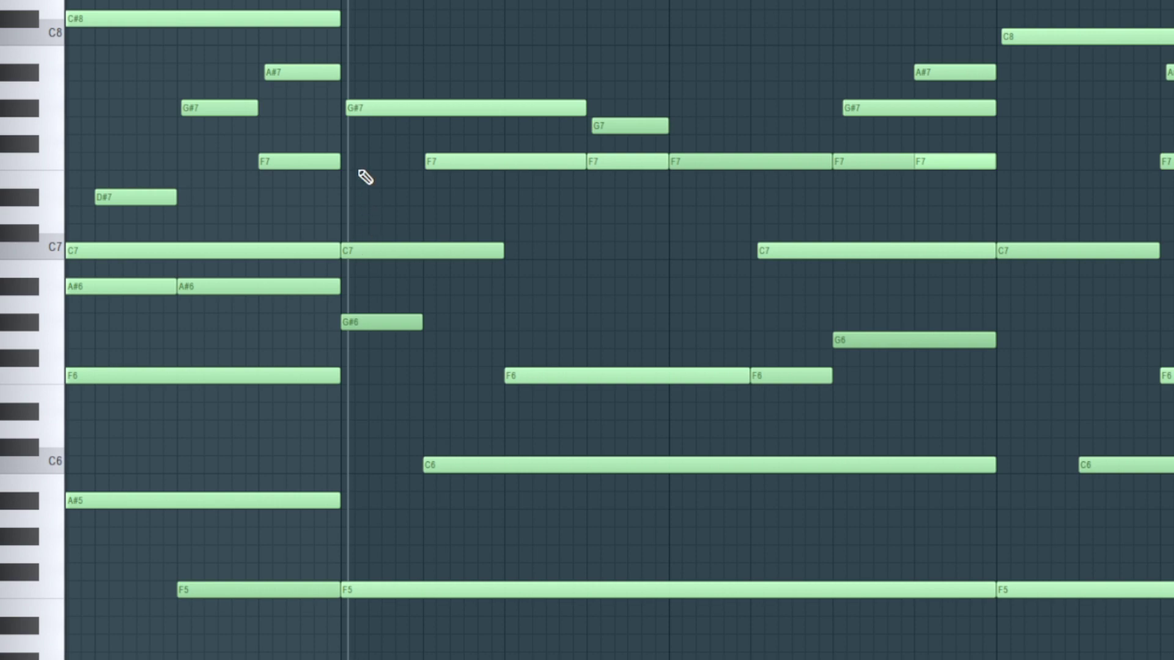
pyautogui.scroll(2, 364, 112)
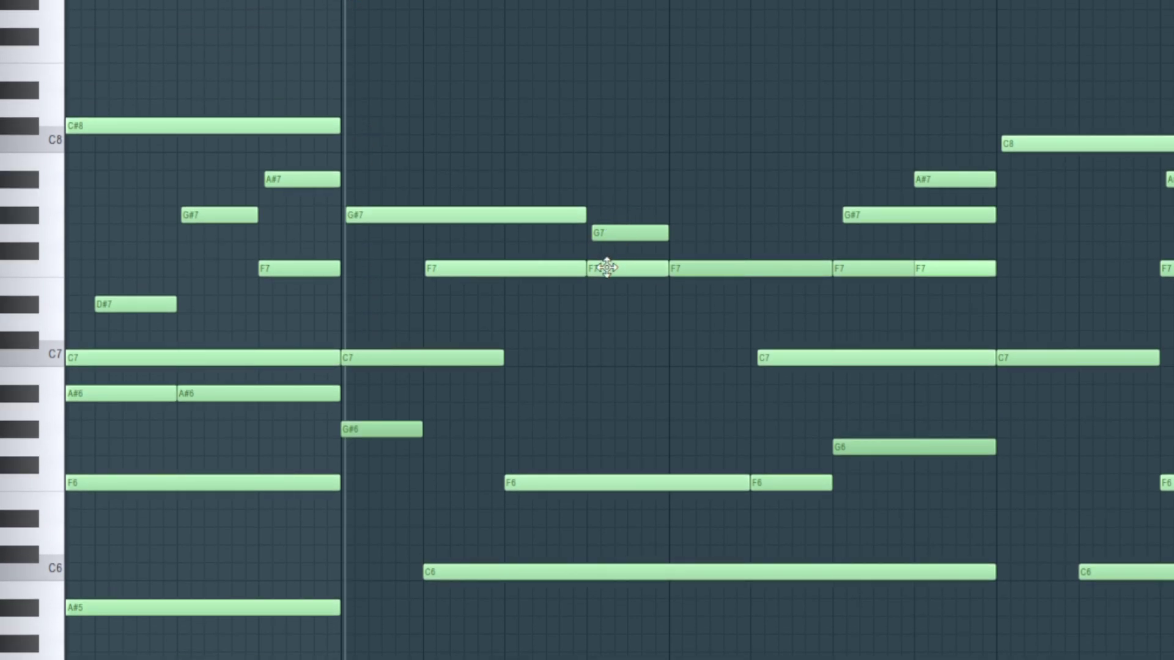
pyautogui.keyDown('ctrl'); pyautogui.scroll(-2, 788, 223); pyautogui.keyUp('ctrl')
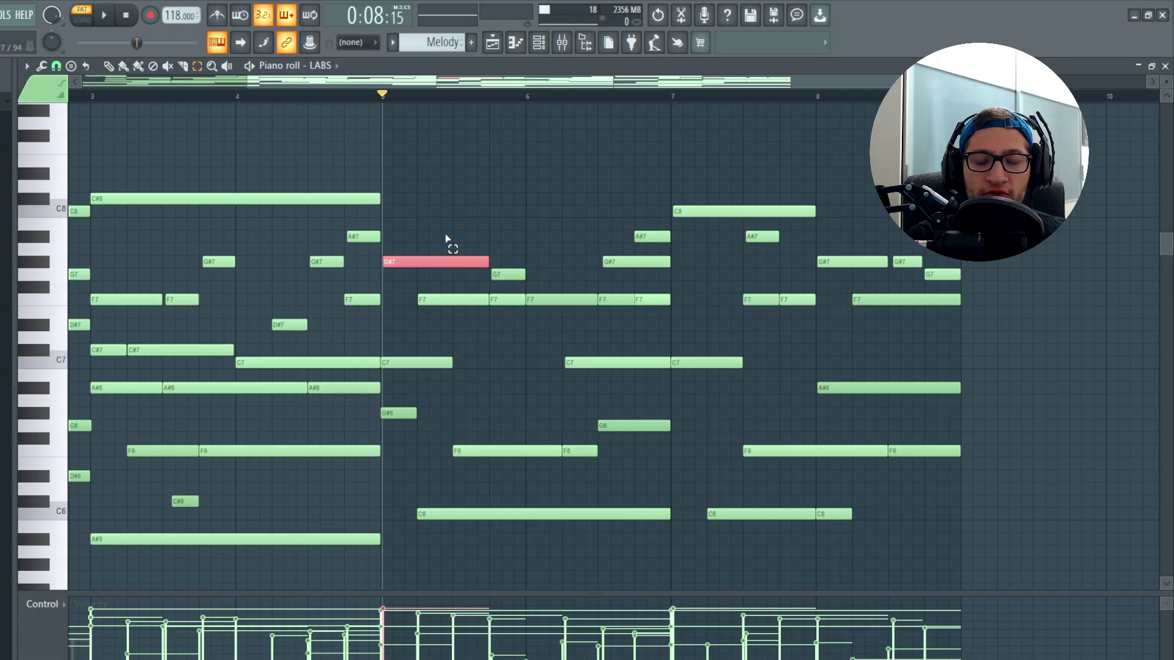
# Point out the high melody notes from bar 5 onward and the long C6 note with selection marquees
pyautogui.moveTo(446, 232); pyautogui.dragTo(591, 297)
pyautogui.moveTo(602, 291); pyautogui.dragTo(660, 209)
pyautogui.moveTo(696, 169); pyautogui.dragTo(701, 230)
pyautogui.moveTo(726, 189); pyautogui.dragTo(838, 249)
pyautogui.moveTo(968, 269); pyautogui.dragTo(962, 288)
pyautogui.moveTo(503, 408); pyautogui.dragTo(481, 482)
pyautogui.moveTo(453, 496); pyautogui.dragTo(444, 525)
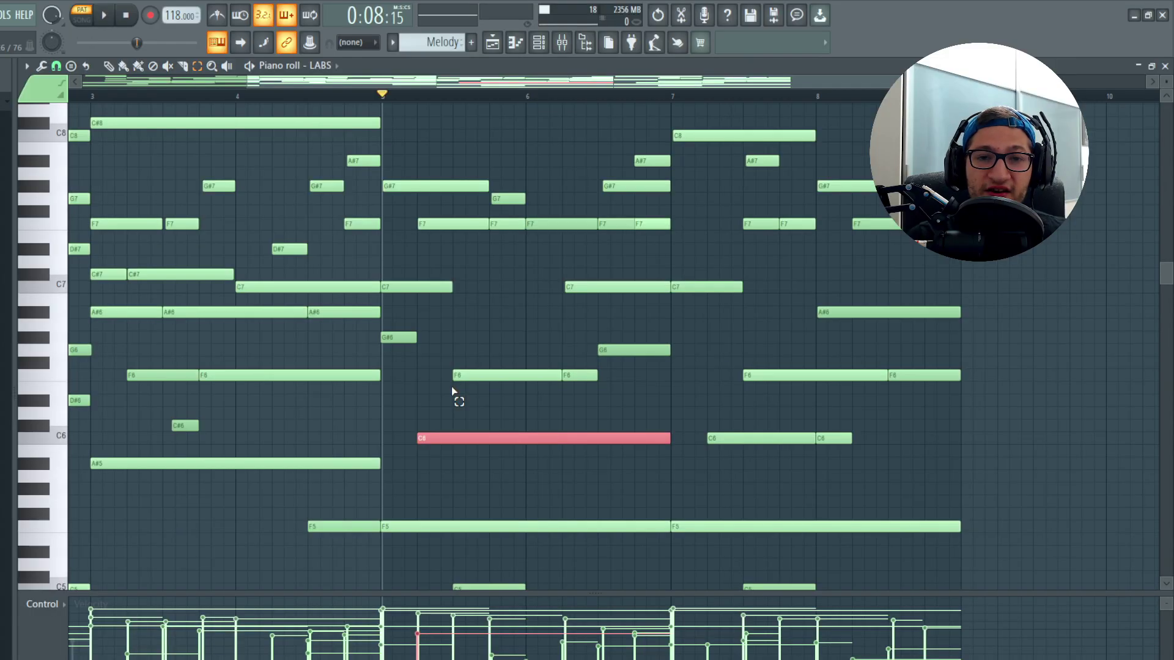
# Clear the note selection and mark out the G7 and G#7 melody notes in bars 5 and 6
pyautogui.click(514, 273)
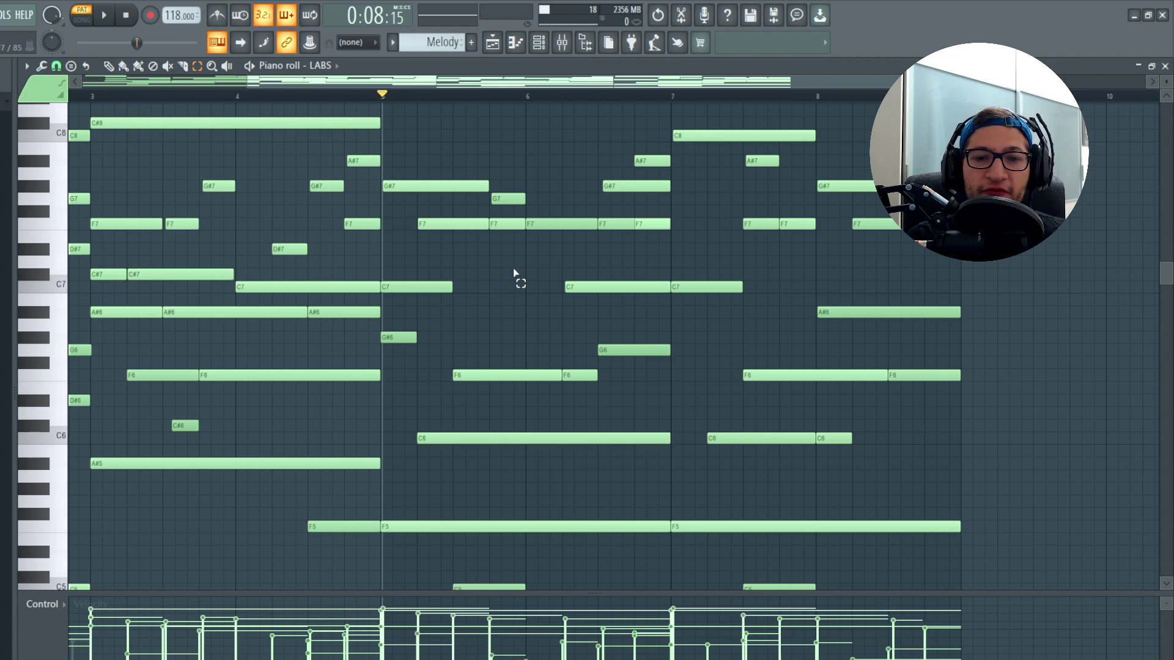
pyautogui.moveTo(505, 241); pyautogui.dragTo(506, 187)
pyautogui.moveTo(505, 183); pyautogui.dragTo(506, 274)
pyautogui.moveTo(605, 161); pyautogui.dragTo(607, 261)
pyautogui.click(722, 246)
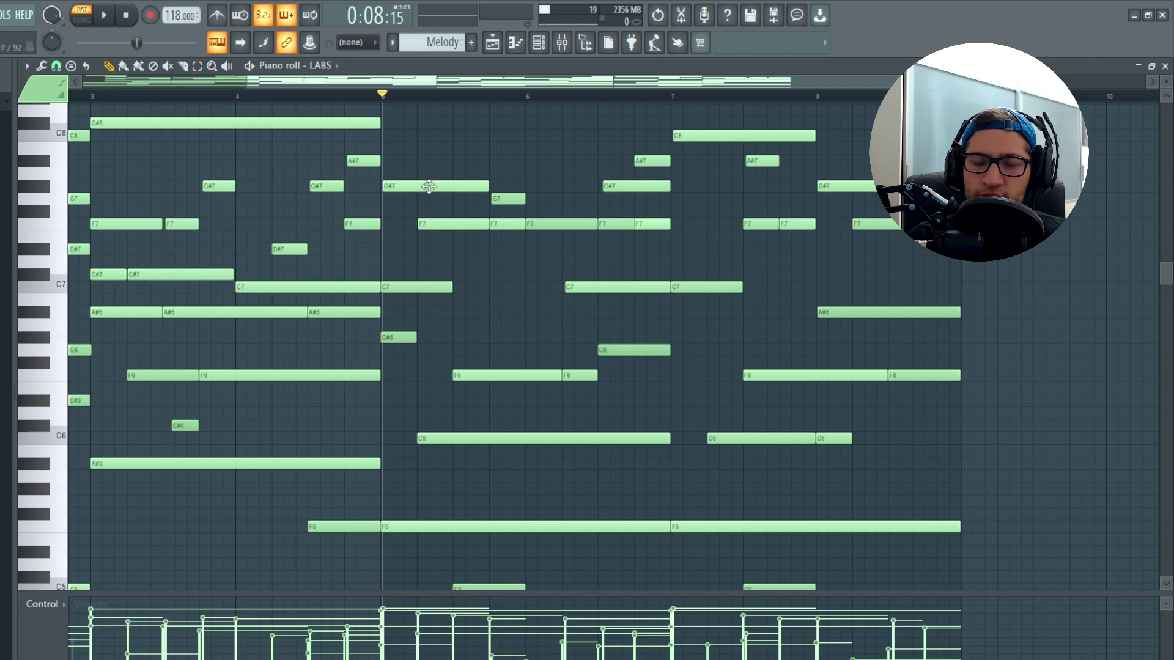
# Play the LABS melody from bar 5 and again from the beginning of the pattern
pyautogui.press('space')
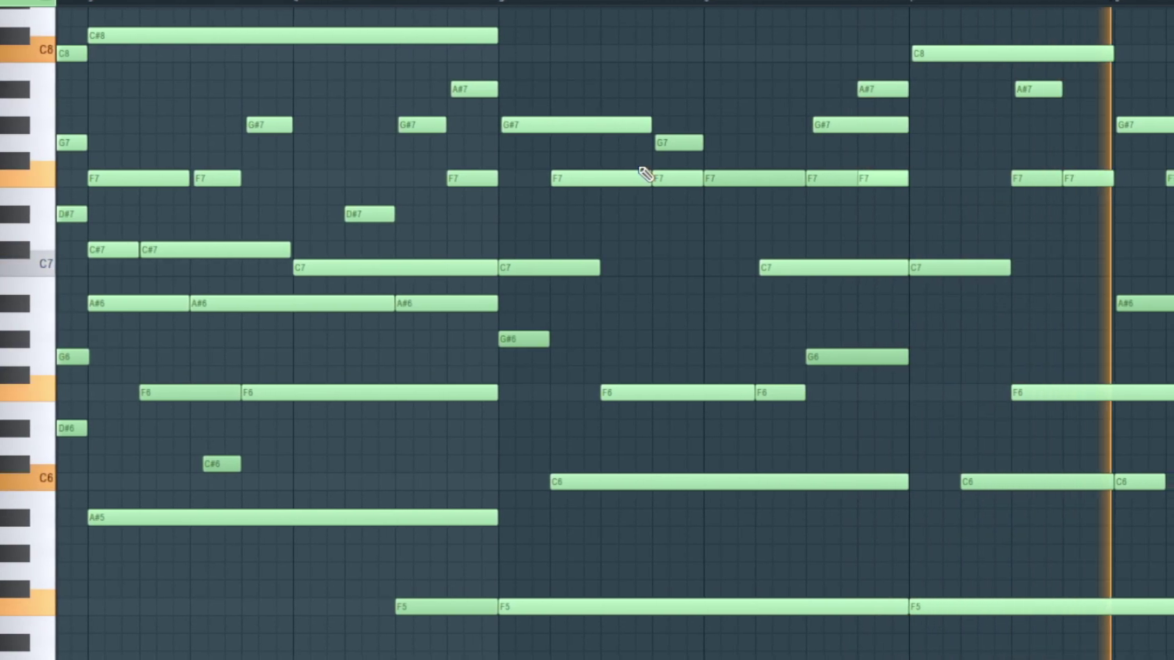
pyautogui.scroll(2, 64, 363)
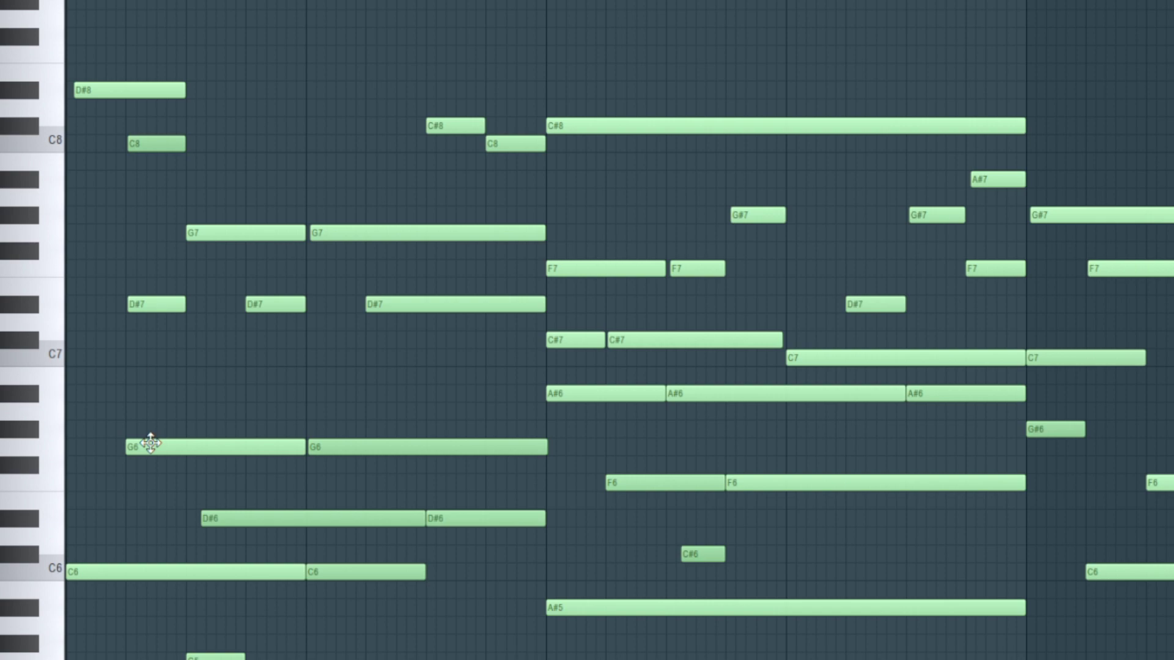
pyautogui.press('space')
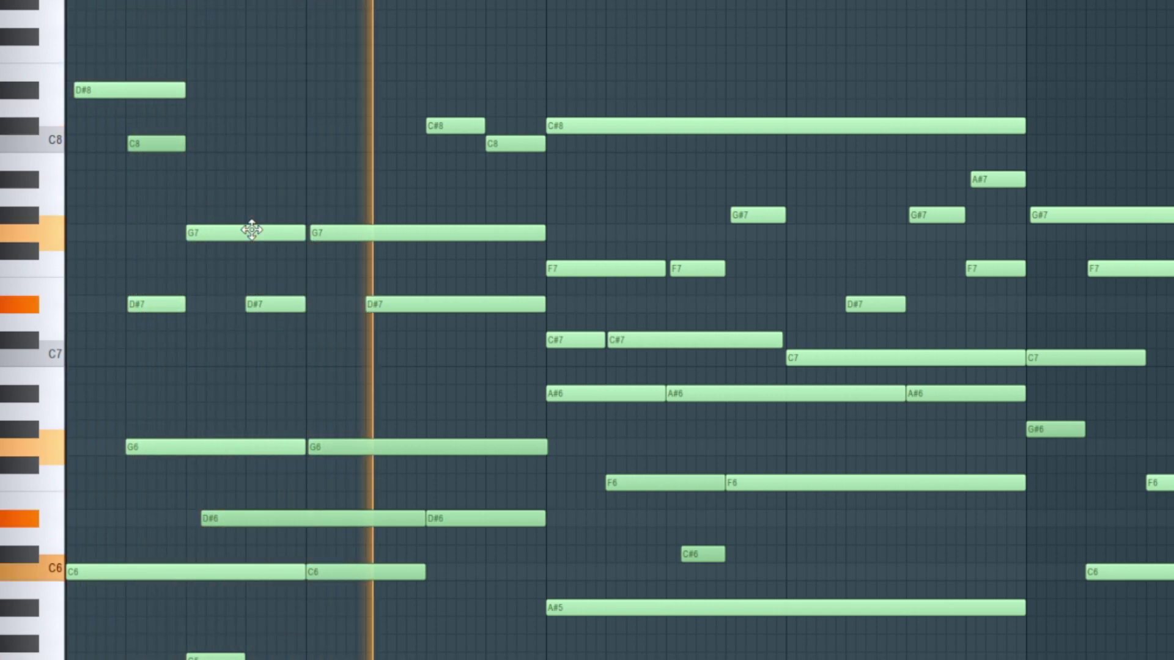
pyautogui.press('space')
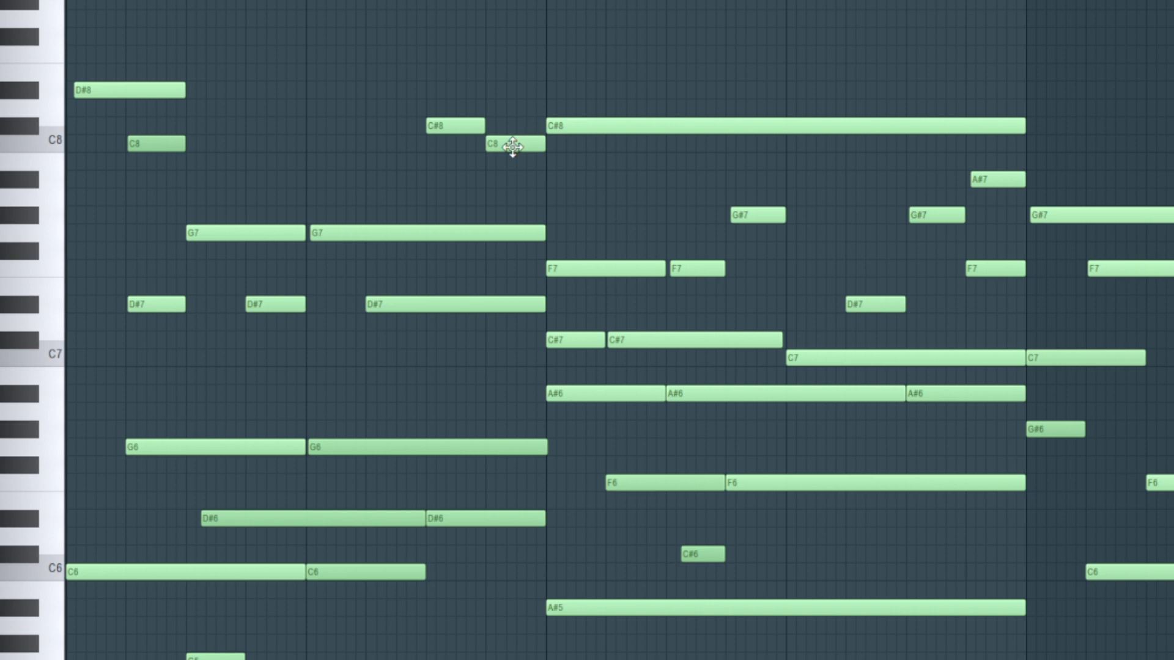
pyautogui.scroll(4, 505, 166)
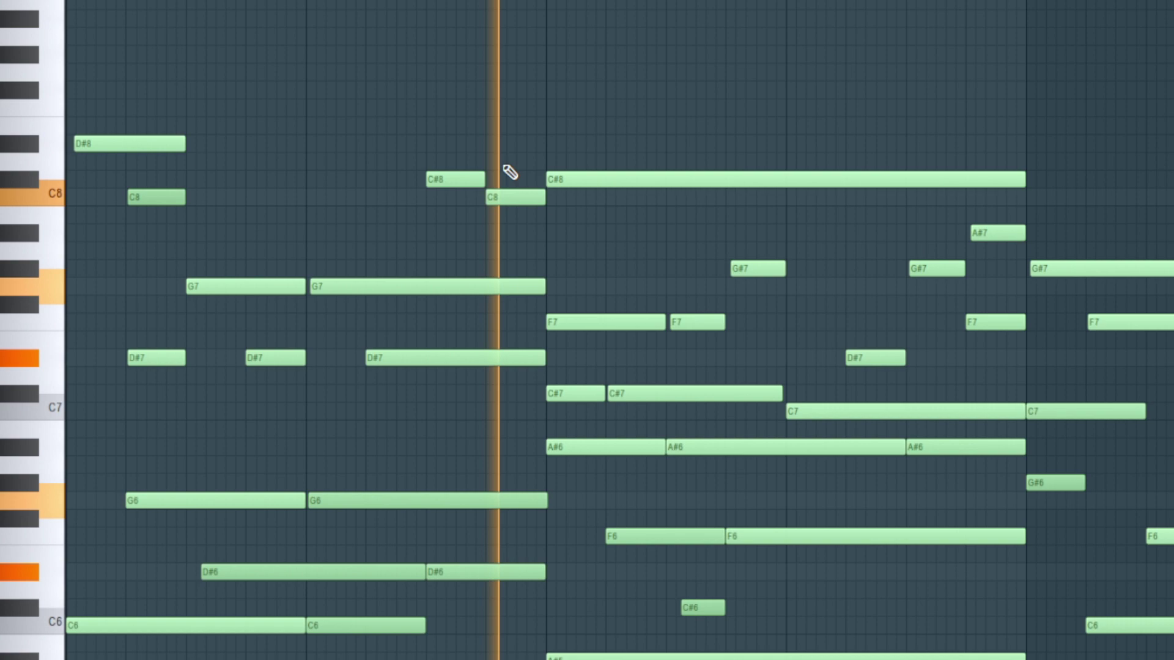
pyautogui.scroll(-3, 598, 123)
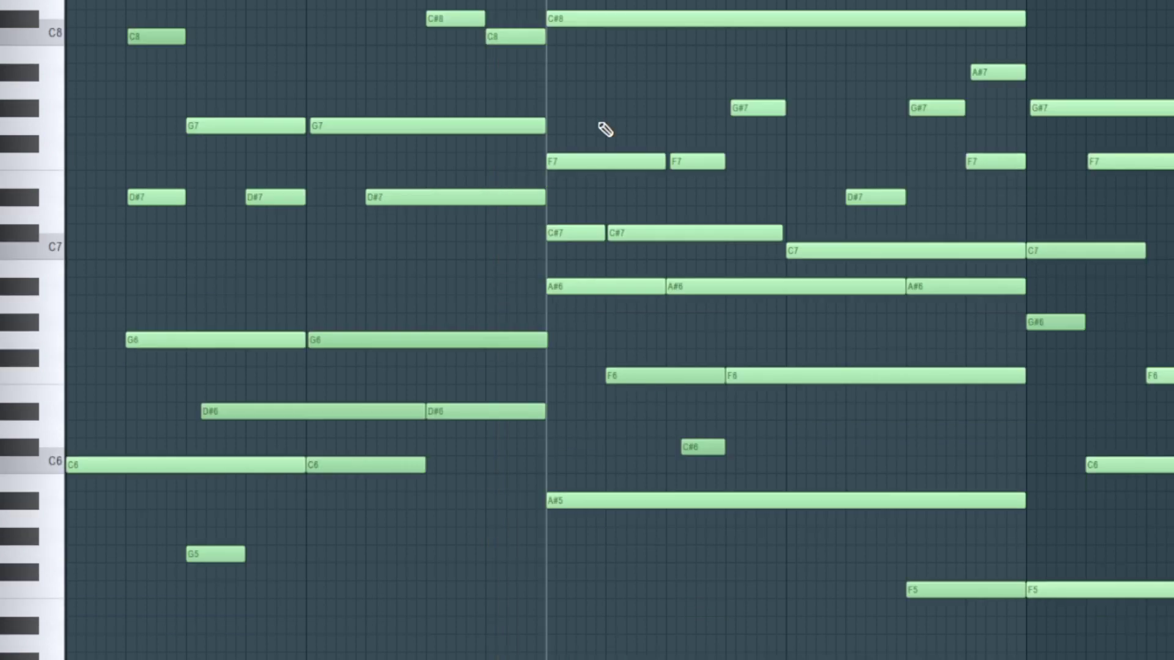
# Examine the LABS chord notes at bar 3 and play the melody from there
pyautogui.scroll(2, 592, 244)
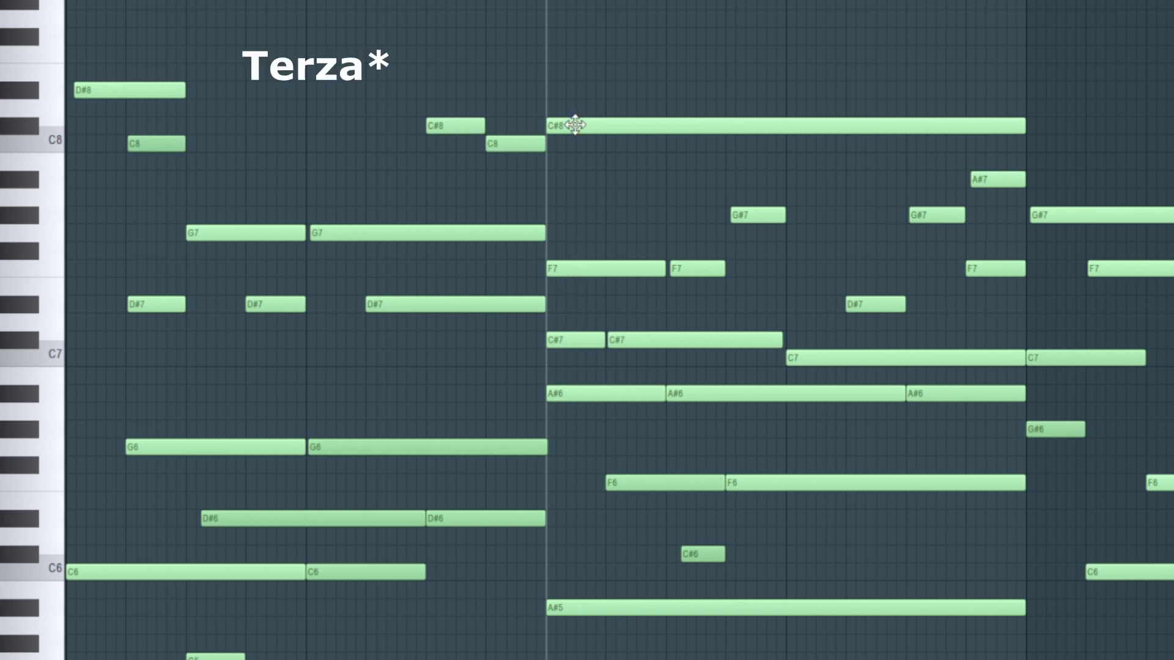
pyautogui.scroll(-3, 703, 425)
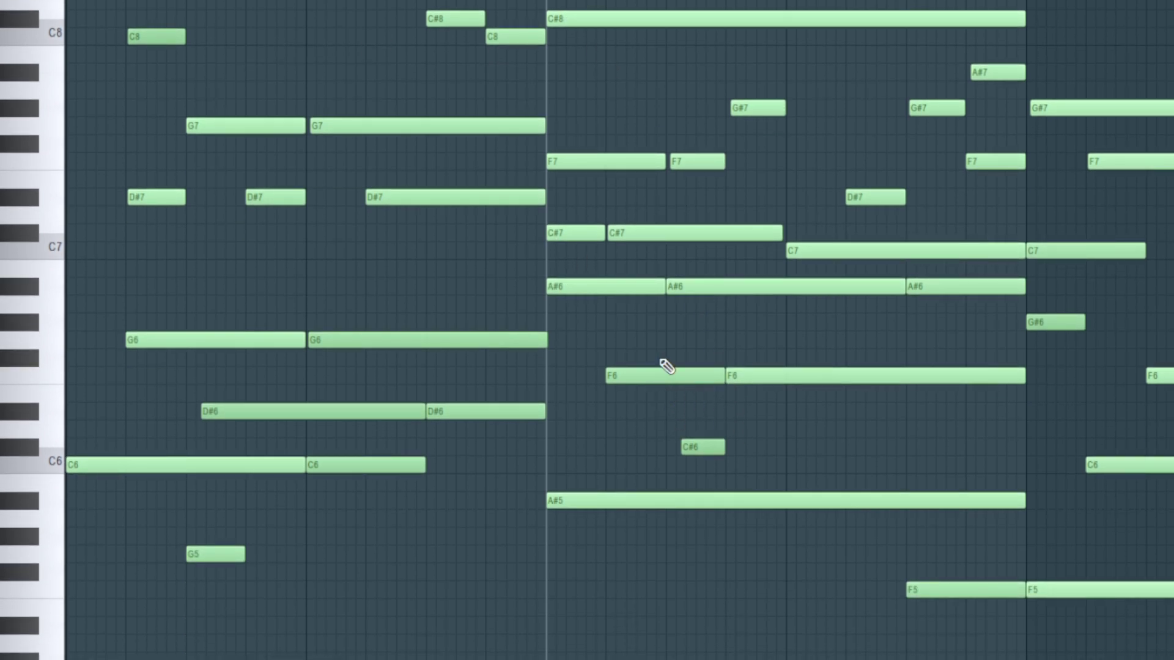
pyautogui.press('space')
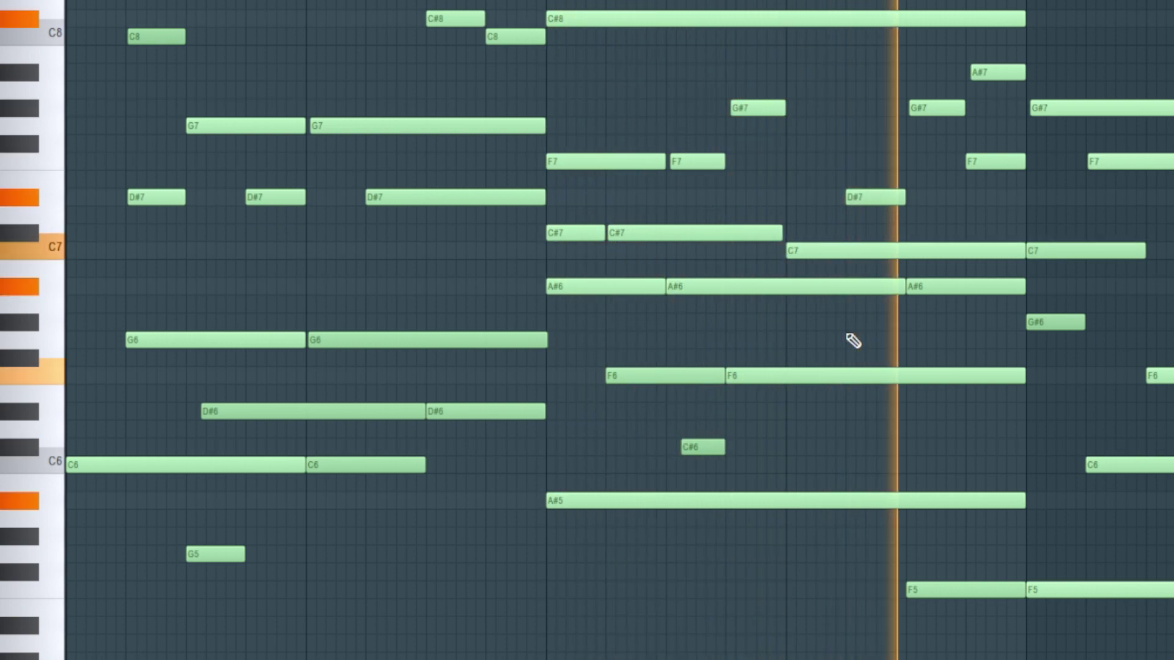
pyautogui.press('space')
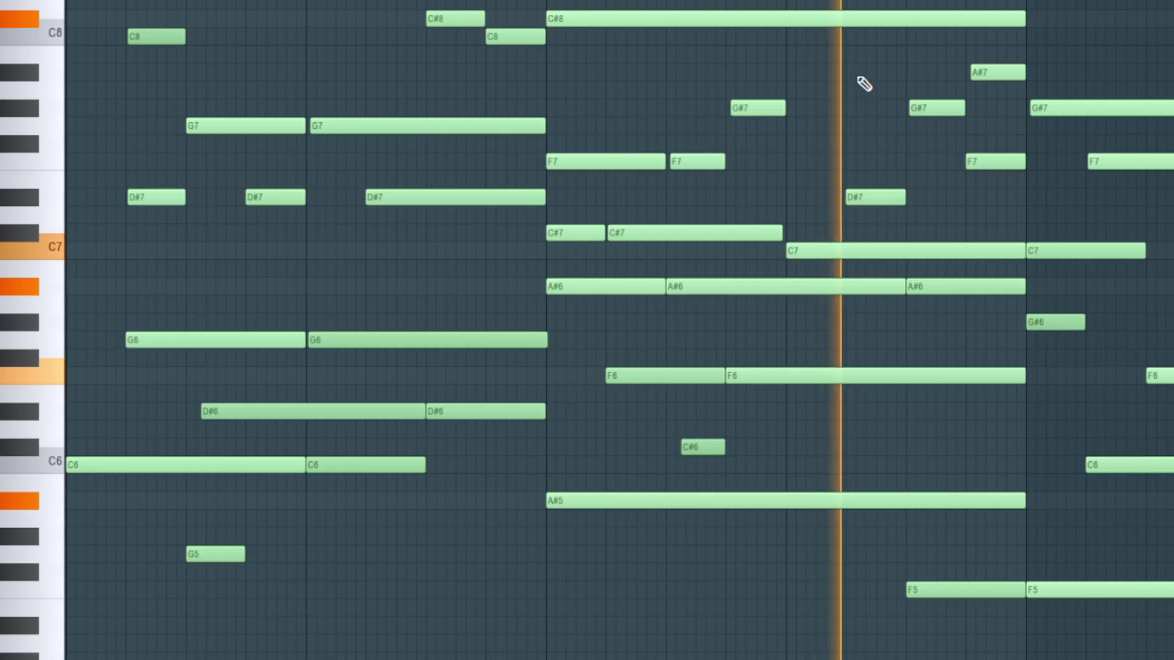
pyautogui.scroll(-3, 789, 231)
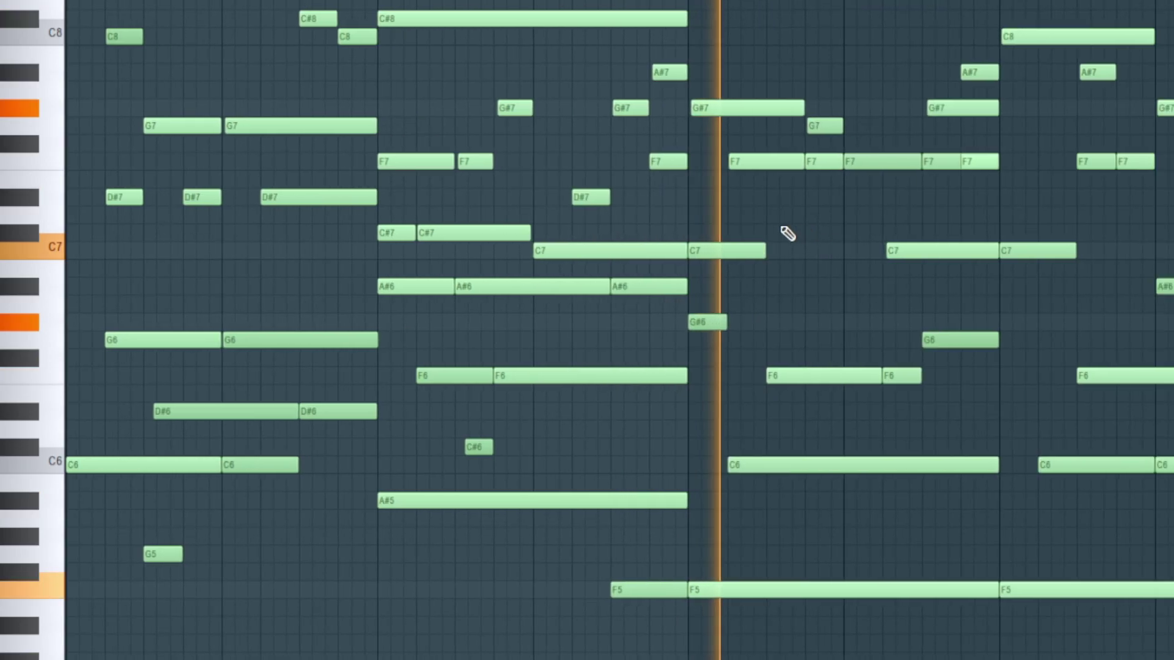
pyautogui.press('space')
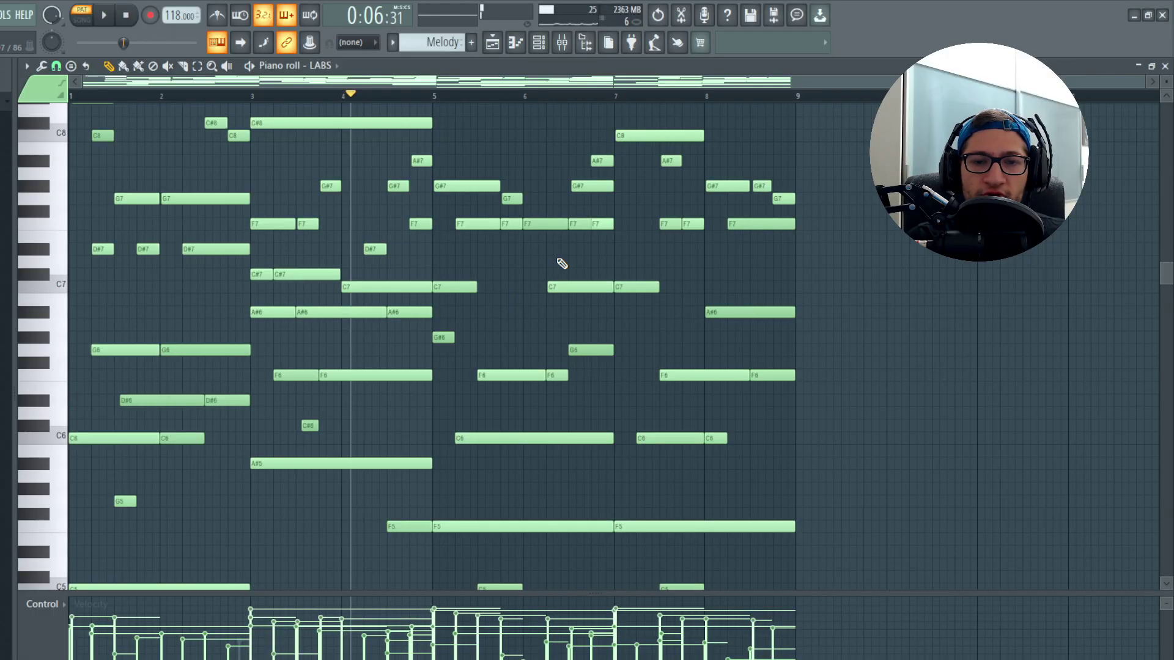
# Open the Omnisphere channel's instrument to check its Trilian Retro 60's - Full Range bass patch, and close it
pyautogui.press('F6')
pyautogui.click(260, 361)
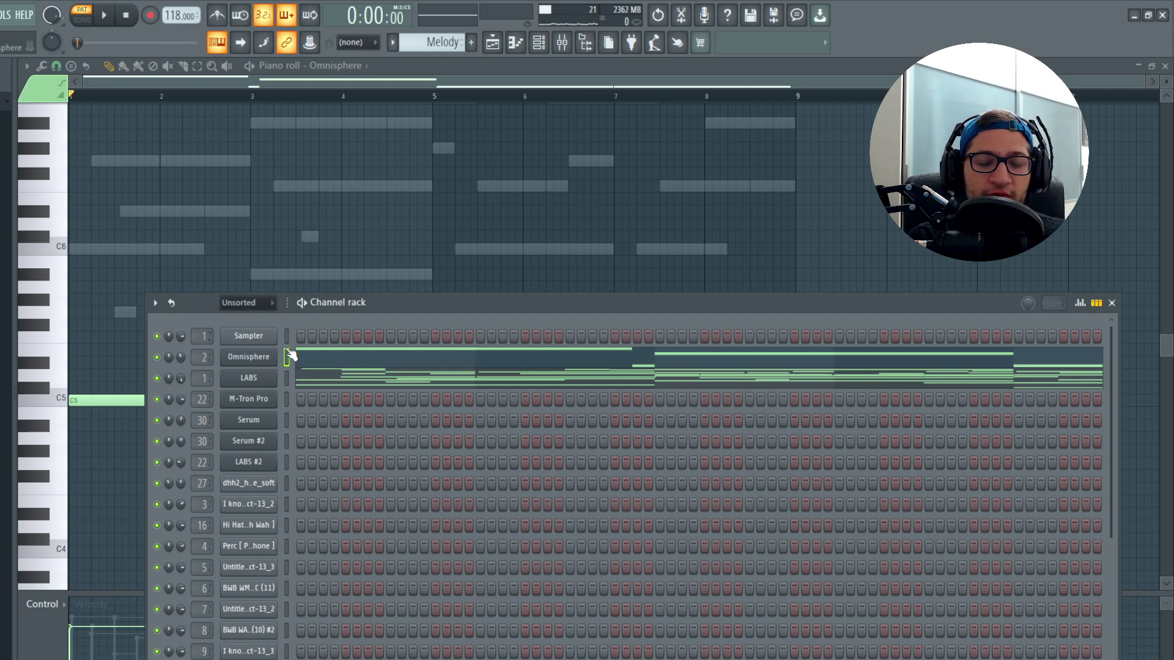
pyautogui.click(271, 356)
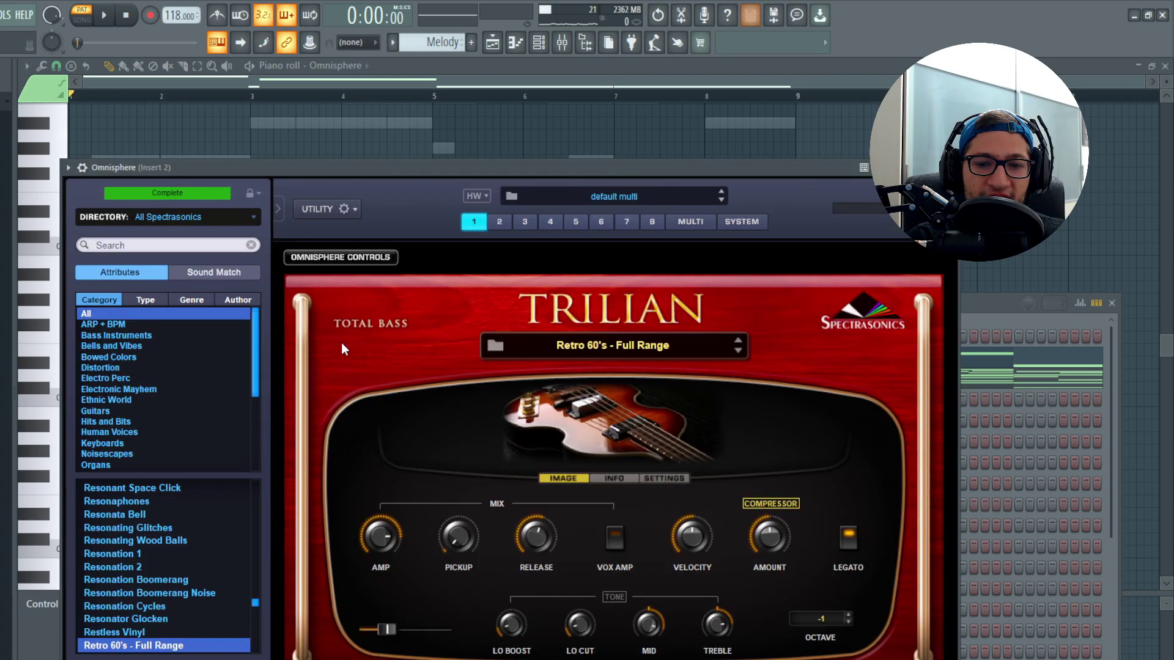
pyautogui.click(267, 360)
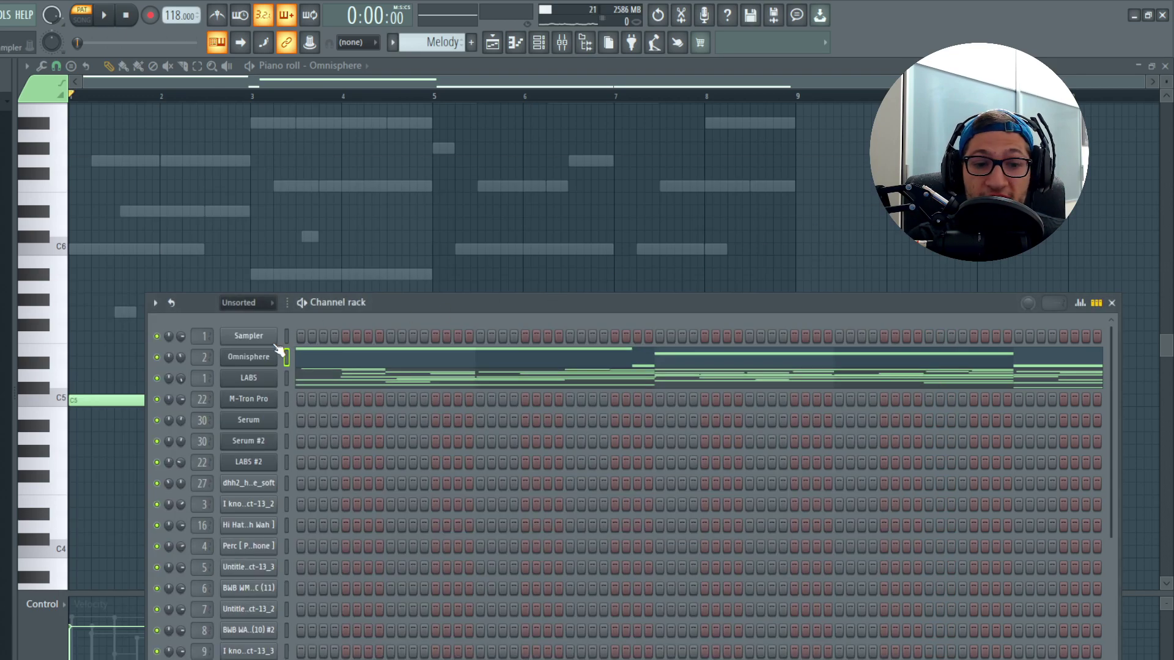
# Open the Omnisphere bass line of the Melody pattern in the piano roll and audition it
pyautogui.press('F5')
pyautogui.click(289, 359)
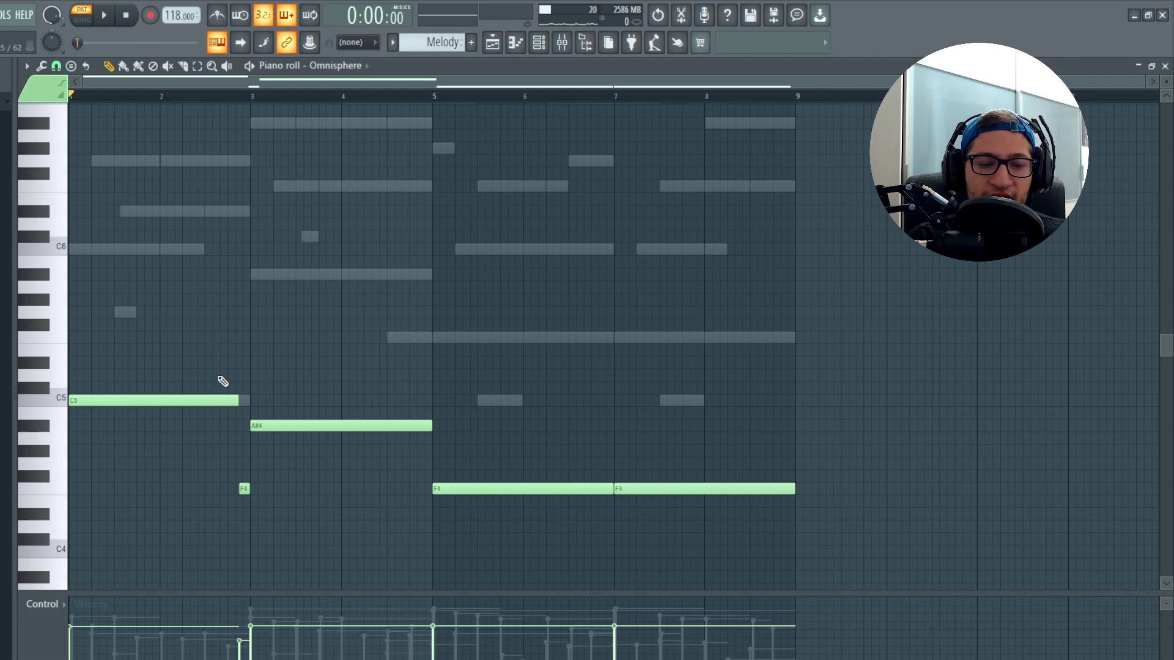
pyautogui.scroll(3, 225, 354)
pyautogui.press('space')
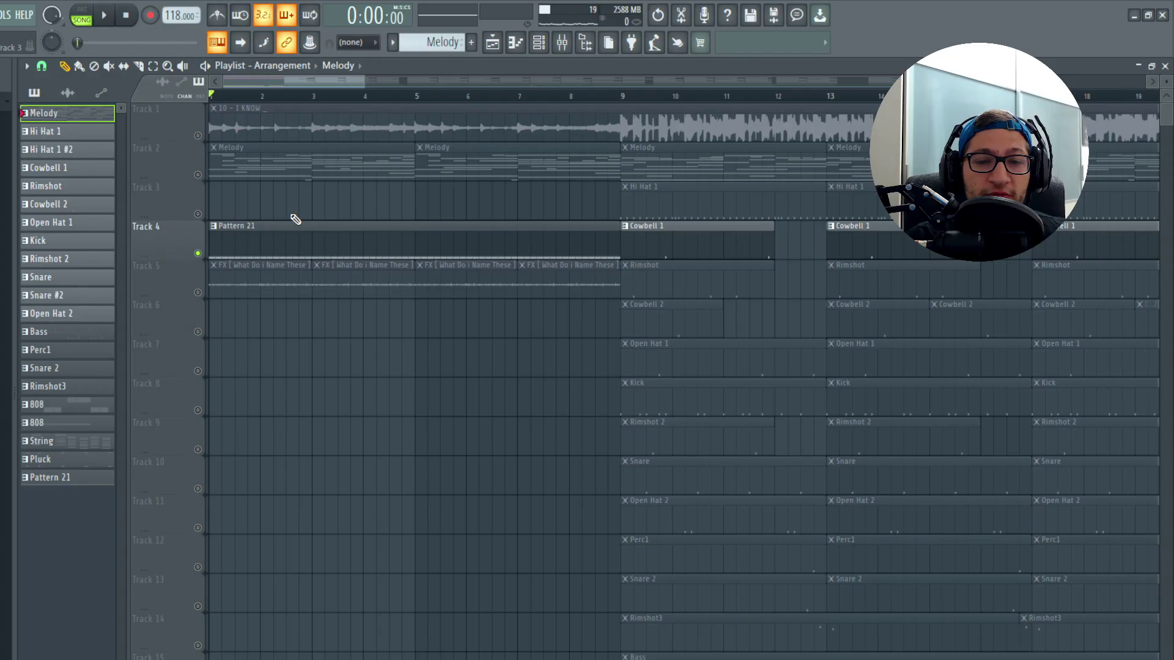
# Select Pattern 21 on Track 4 and view its closed hi-hat notes in the piano roll
pyautogui.click(283, 244)
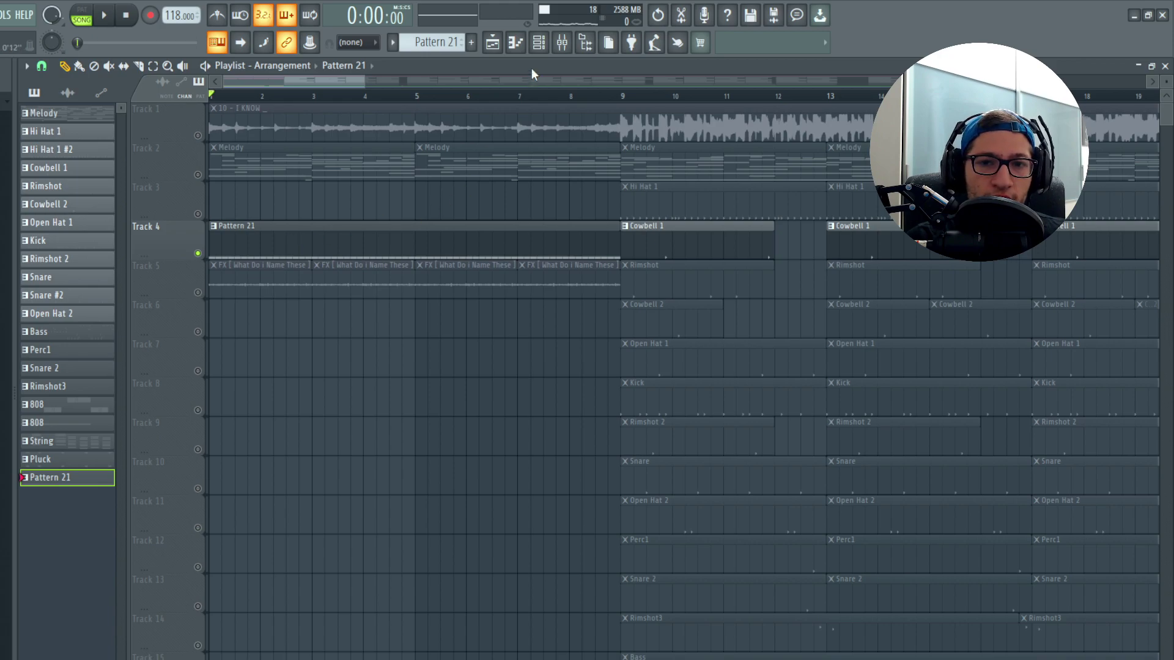
pyautogui.press('space')
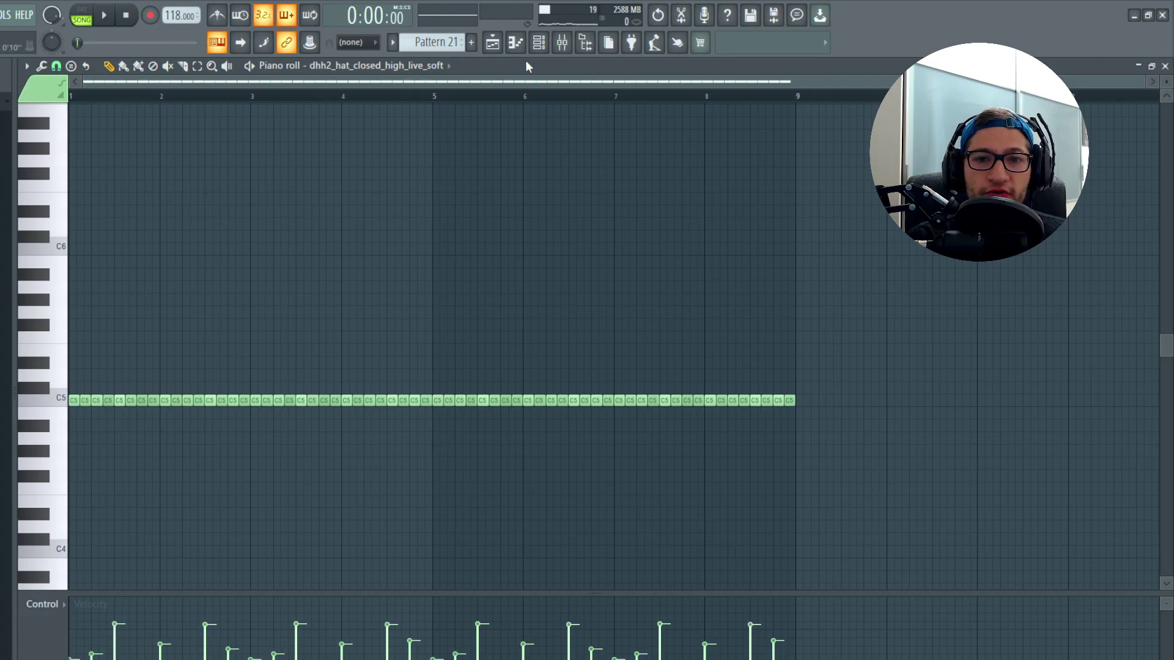
# Open the mixer and check the effects on Insert 27, including Pro-Q 3, while auditioning the sound
pyautogui.click(561, 42)
pyautogui.click(1088, 117)
pyautogui.click(1088, 116)
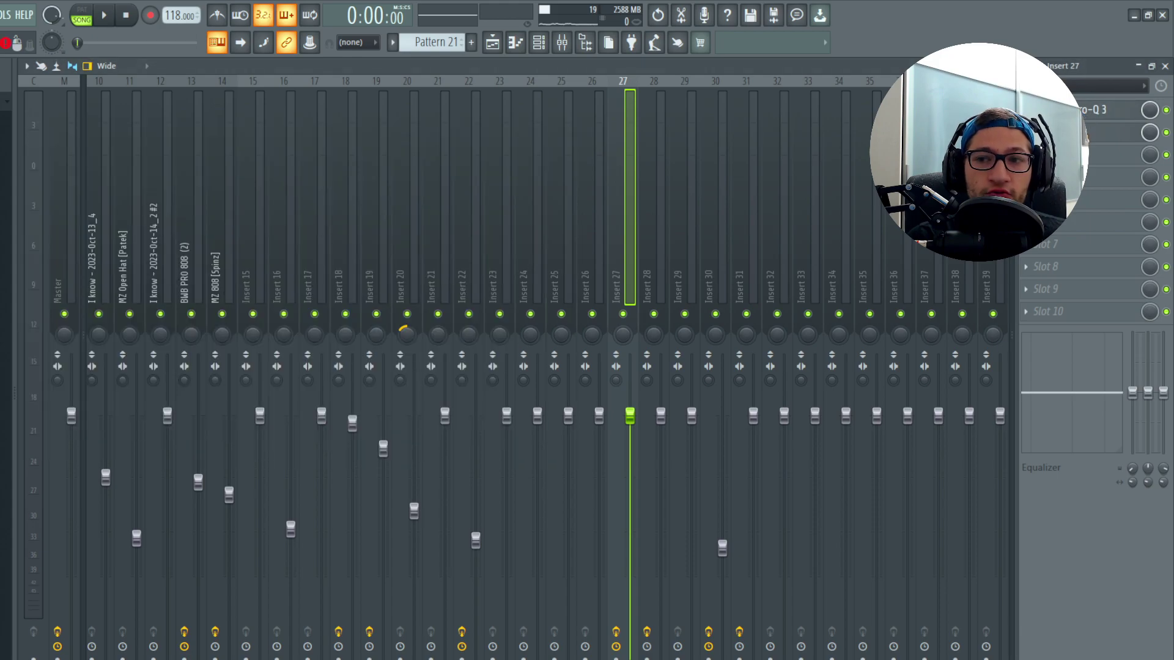
pyautogui.click(1075, 133)
pyautogui.press('Escape')
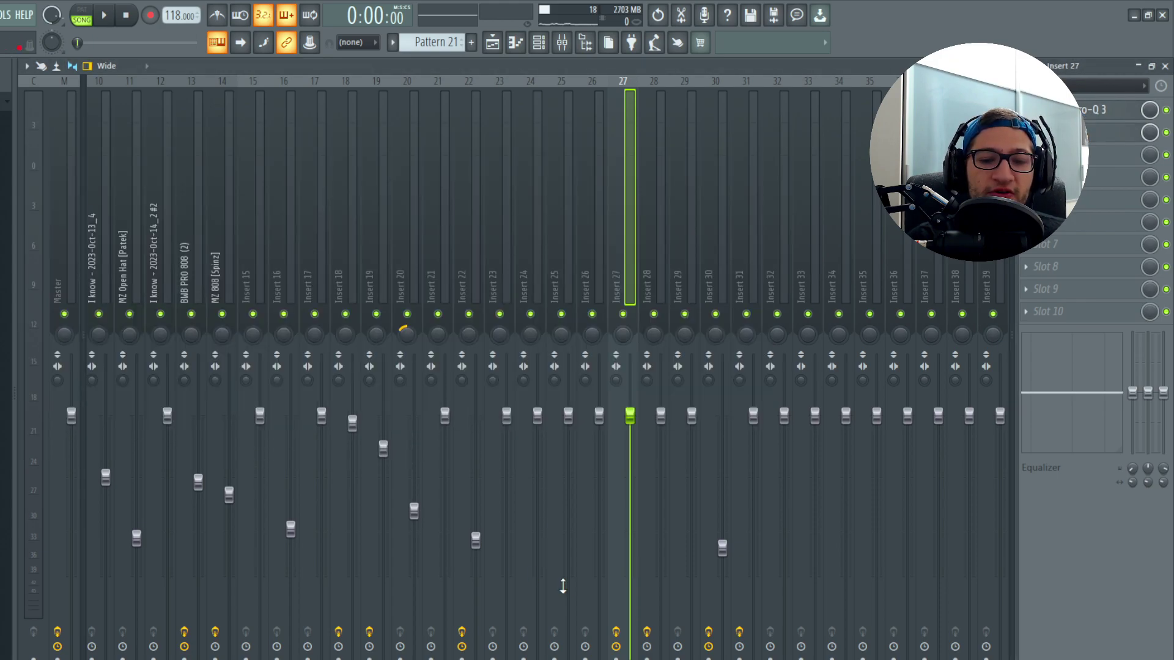
pyautogui.press('space')
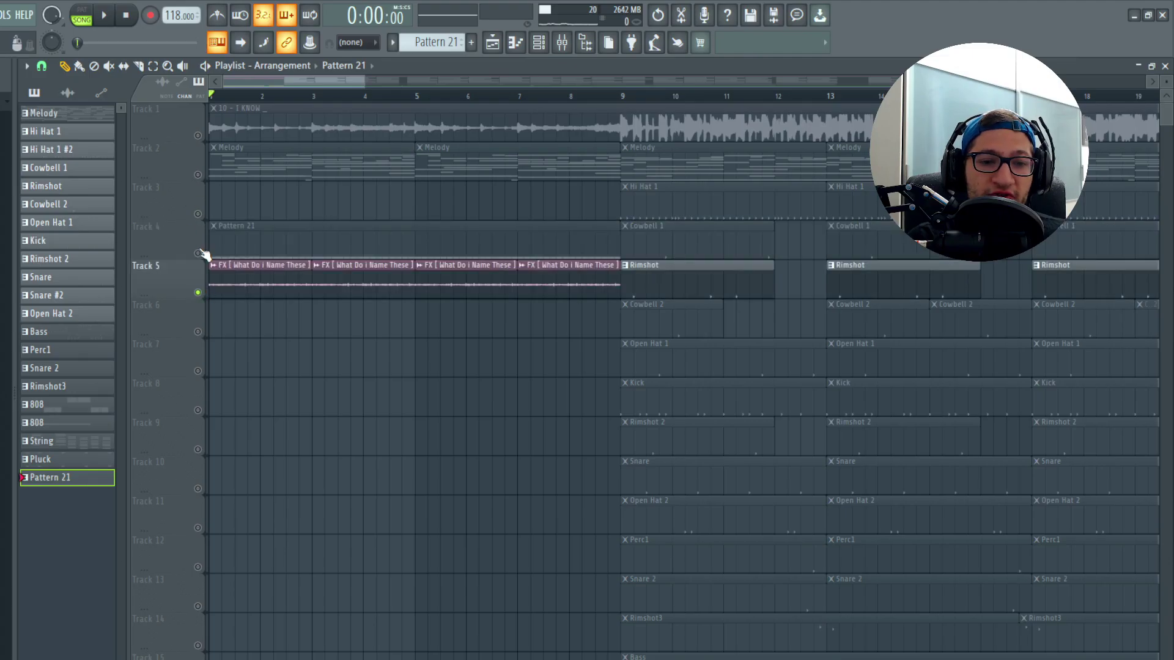
# Unmute Pattern 21 on Track 4 and the Melody on Track 2, and play them together with the Track 5 FX
pyautogui.click(197, 253)
pyautogui.click(198, 175)
pyautogui.press('space')
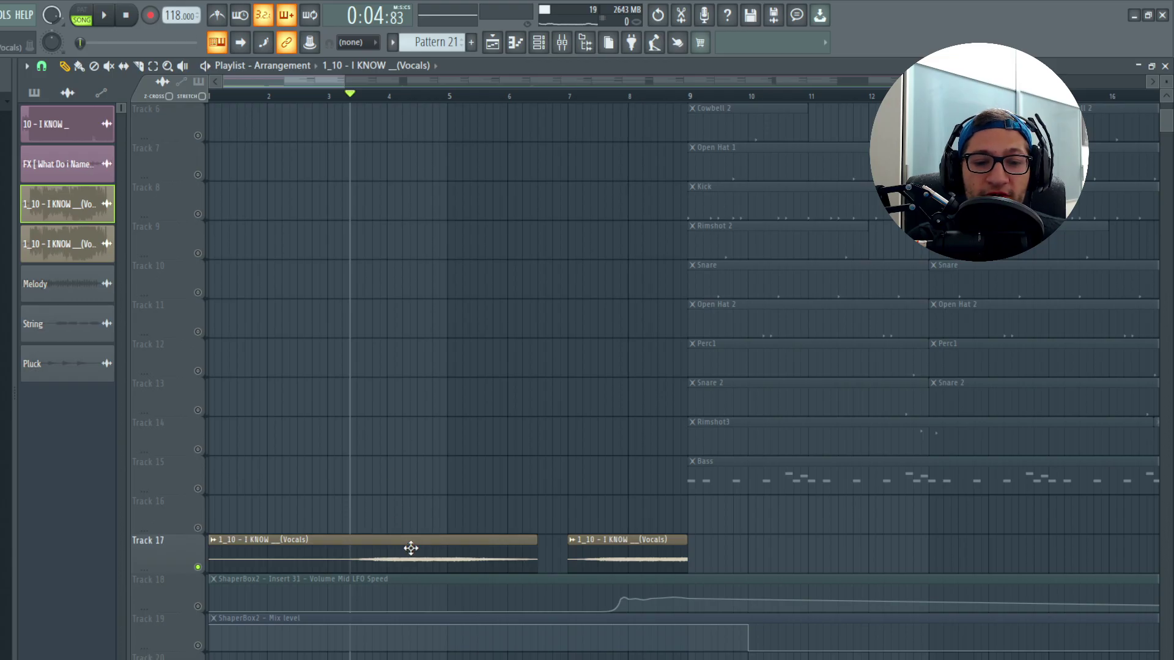
# Inspect the channel settings of the first I KNOW vocals clip on Track 17, close them, and audition the clip
pyautogui.doubleClick(411, 549)
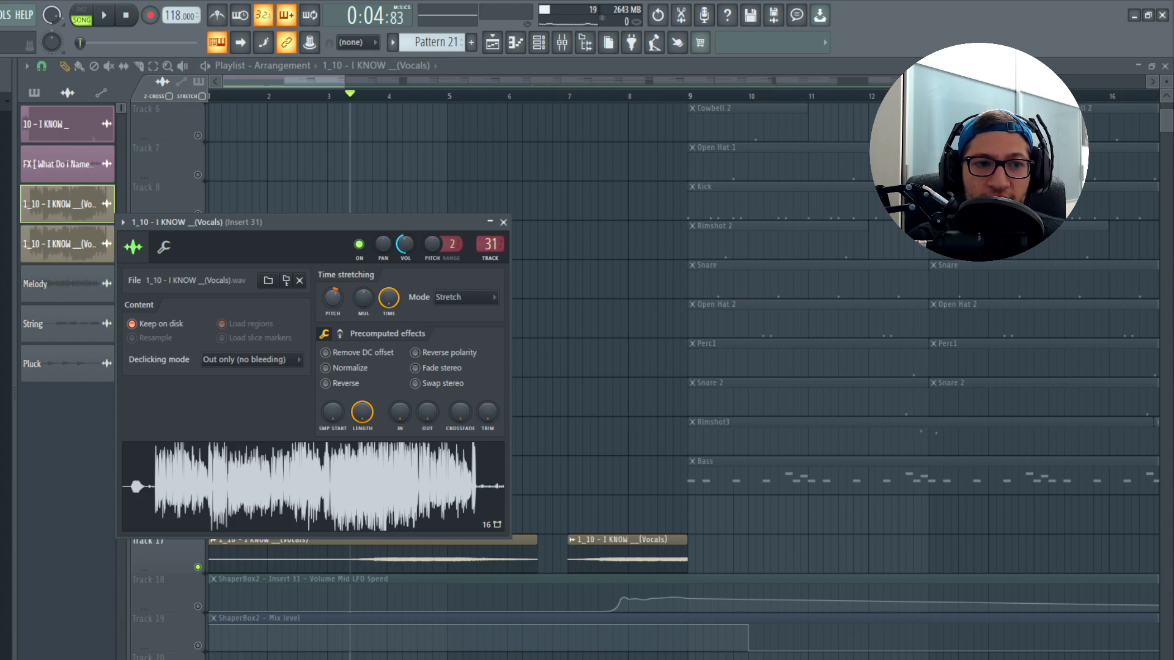
pyautogui.click(503, 223)
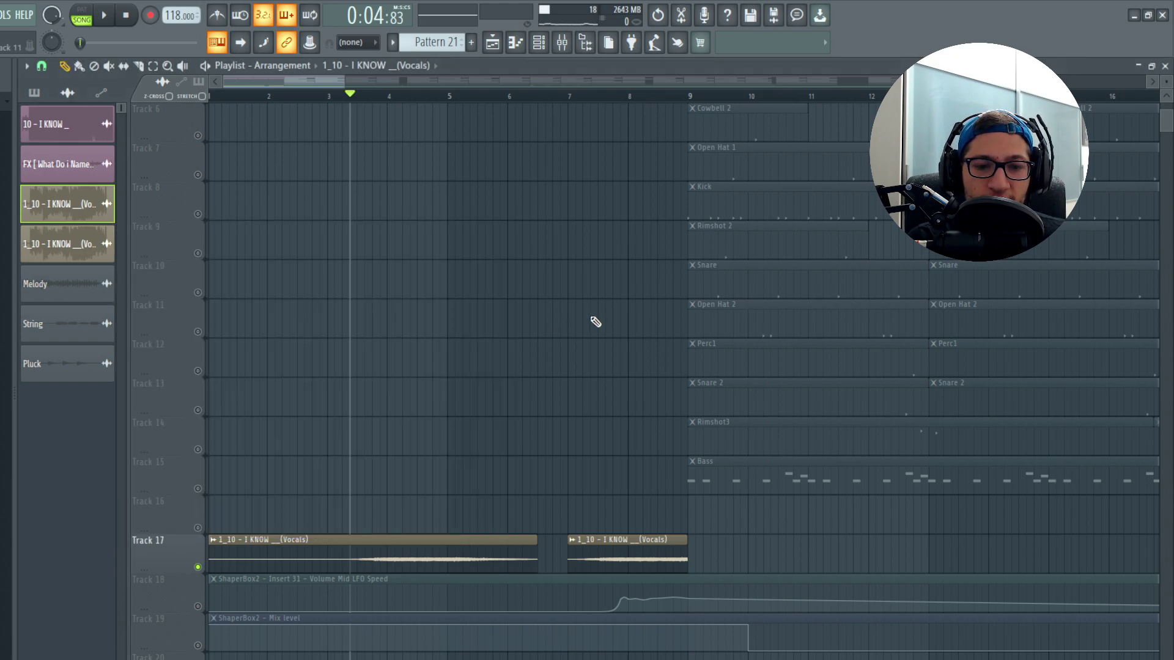
pyautogui.press('space')
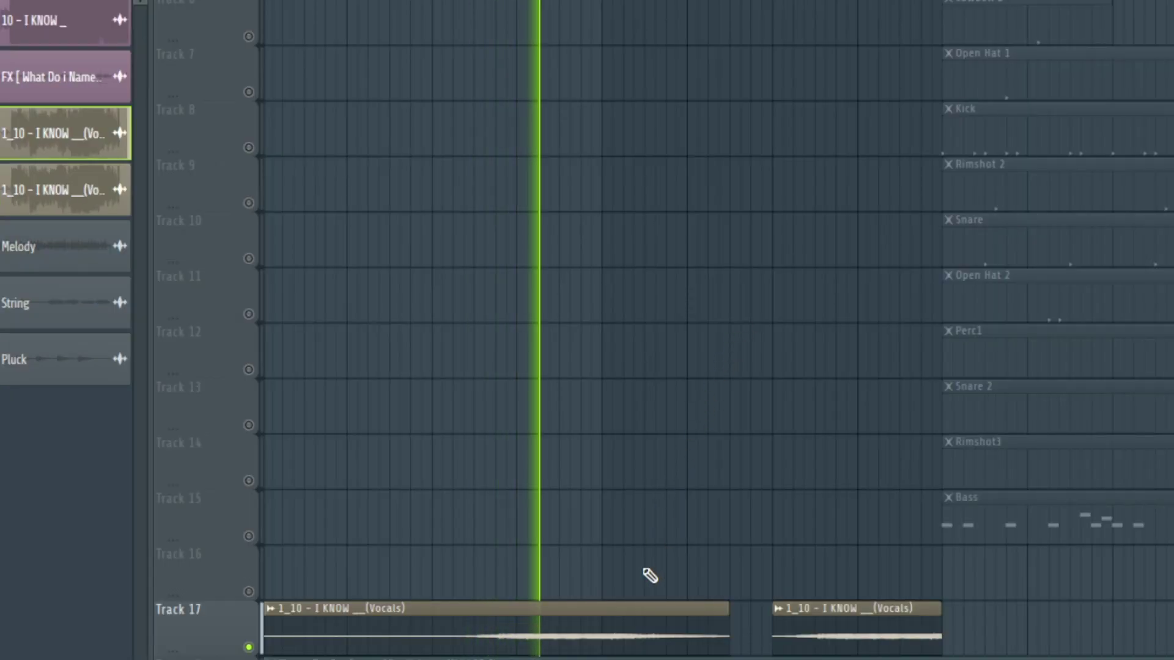
pyautogui.doubleClick(631, 611)
pyautogui.press('space')
pyautogui.press('Escape')
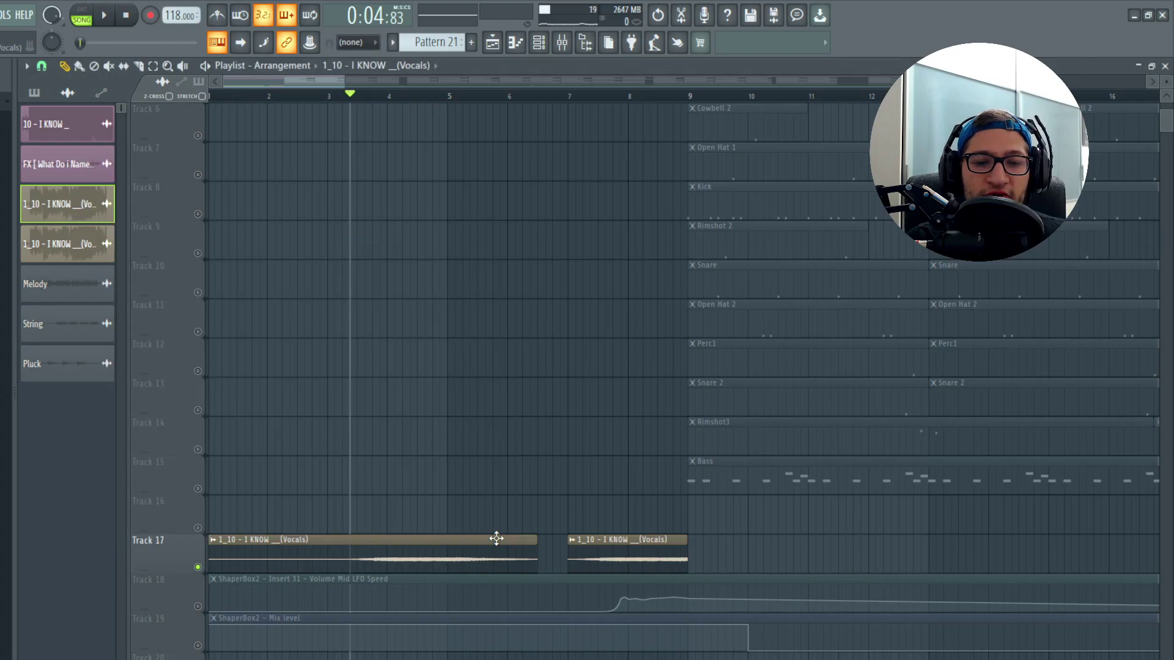
# Unmute the ShaperBox2 LFO speed and mix level automation on Tracks 18 and 19
pyautogui.scroll(-4, 353, 480)
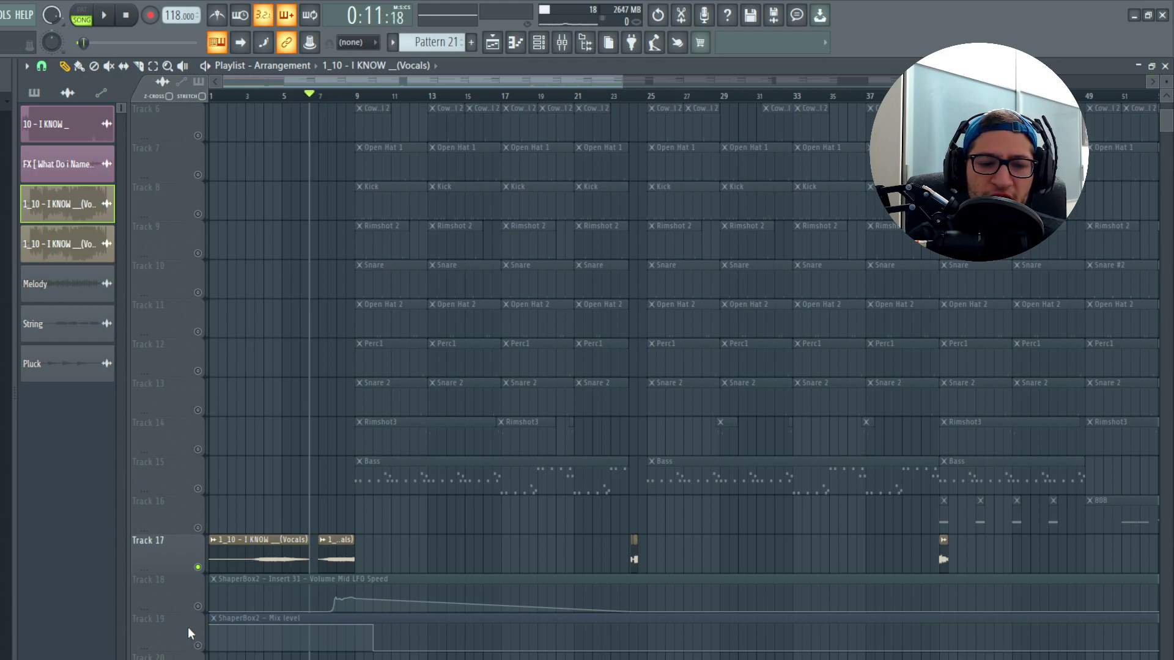
pyautogui.click(197, 607)
pyautogui.click(197, 645)
# Audition the short vocal chops on Track 17 just before bar 25 and at bar 41
pyautogui.moveTo(640, 97); pyautogui.dragTo(642, 101)
pyautogui.hscroll(3, 672, 287)
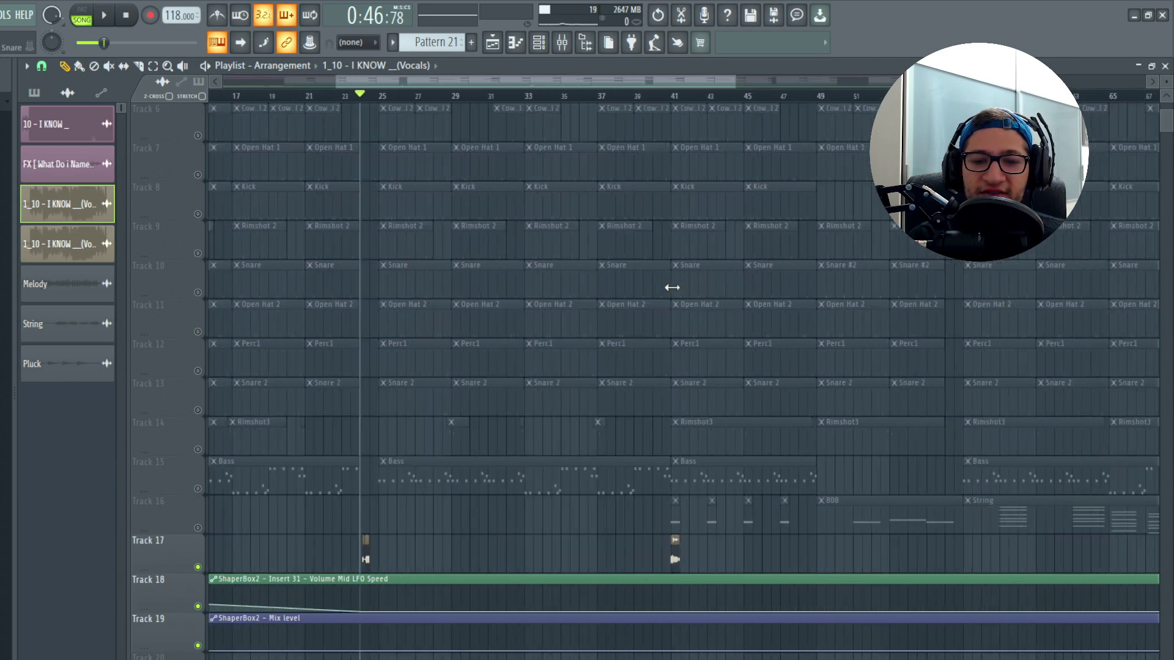
pyautogui.scroll(4, 445, 434)
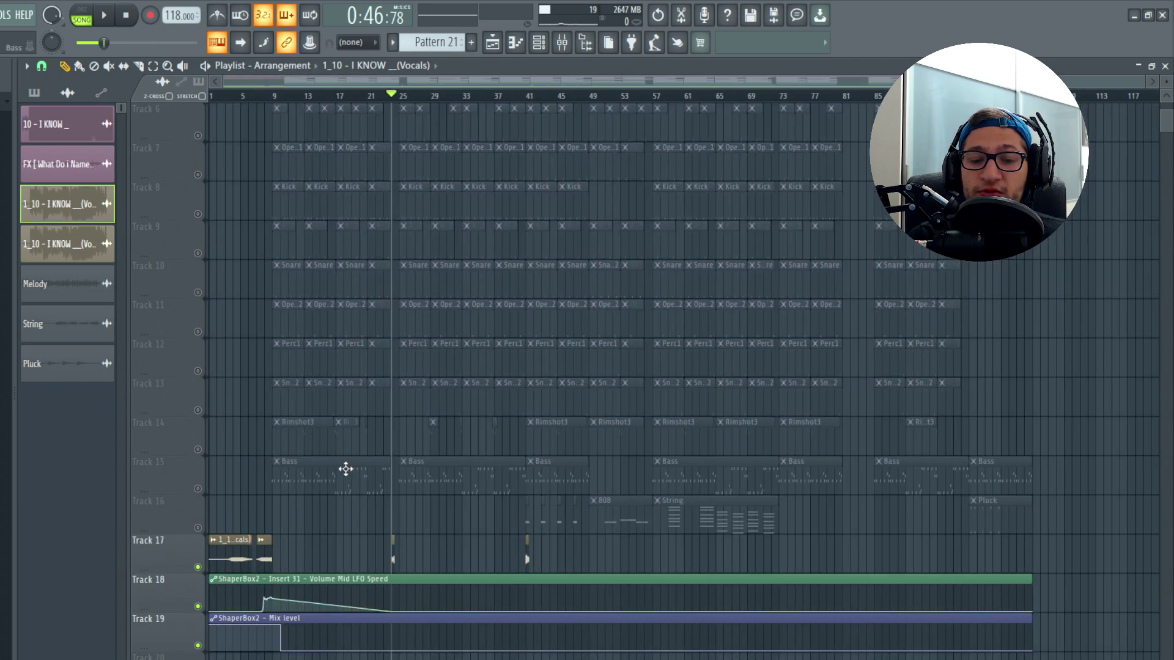
pyautogui.scroll(5, 448, 510)
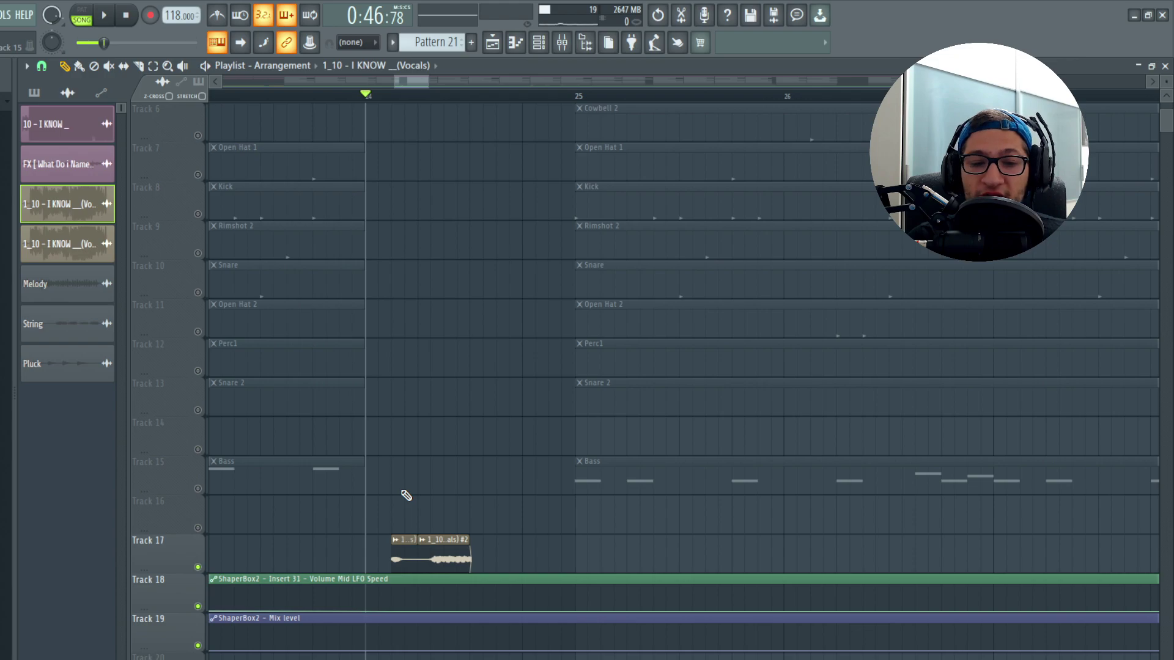
pyautogui.scroll(1, 406, 495)
pyautogui.press('space')
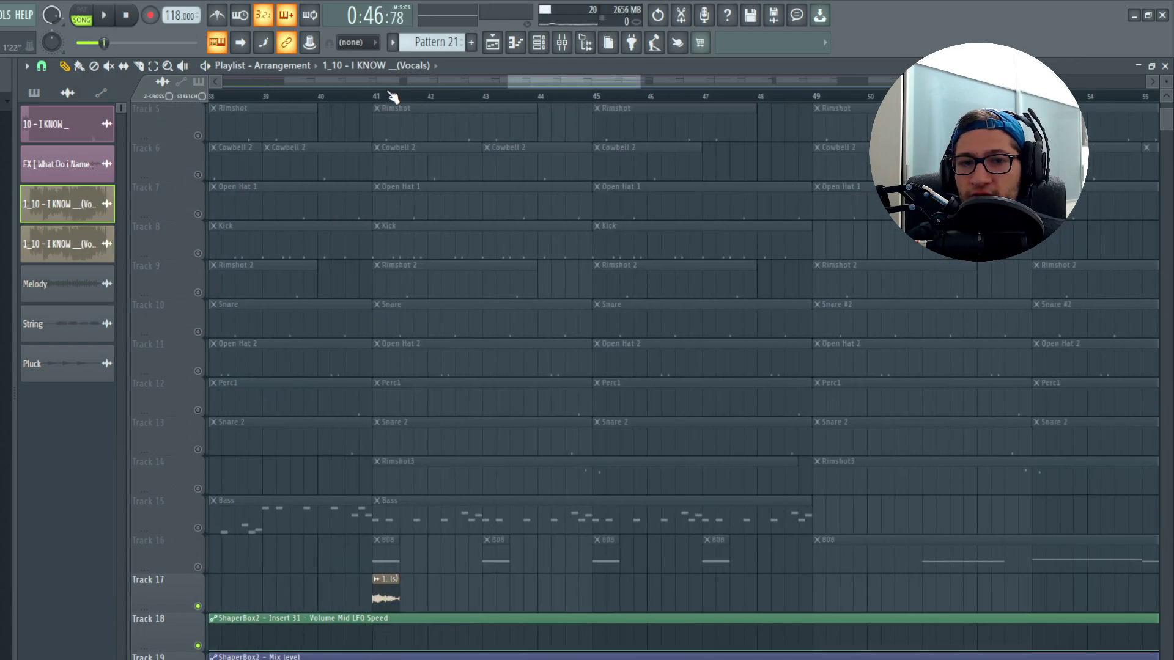
pyautogui.hscroll(-1, 398, 96)
pyautogui.click(434, 96)
pyautogui.press('space')
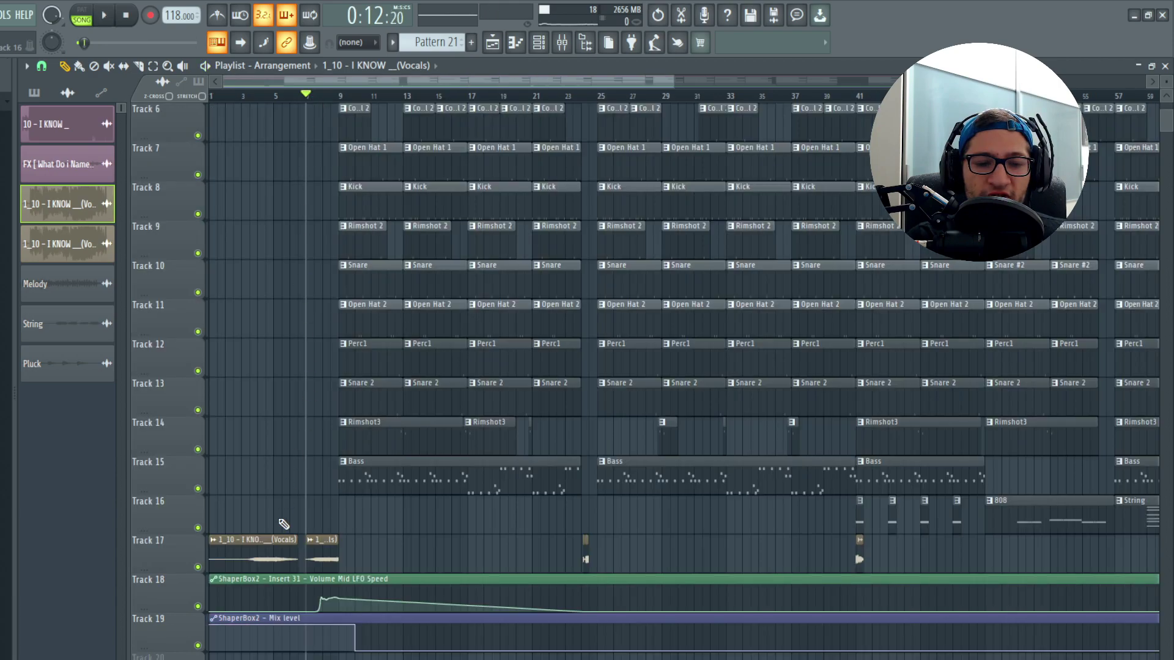
# Play the vocals around bar 7 and check the effects on mixer Insert 31
pyautogui.scroll(4, 283, 523)
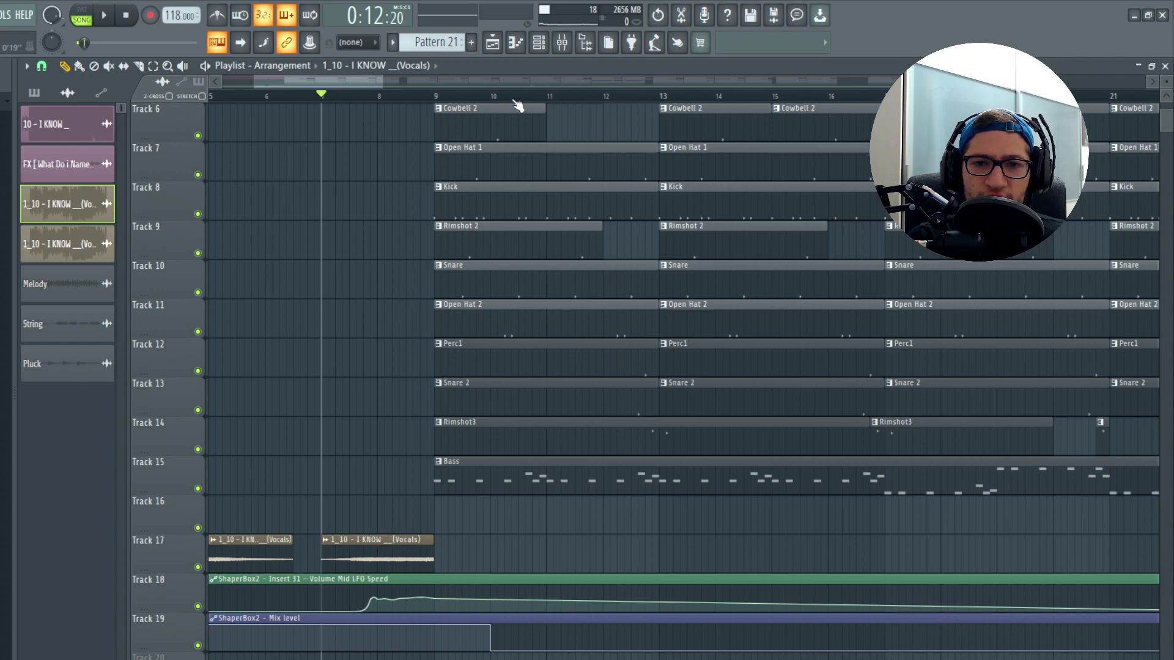
pyautogui.click(561, 49)
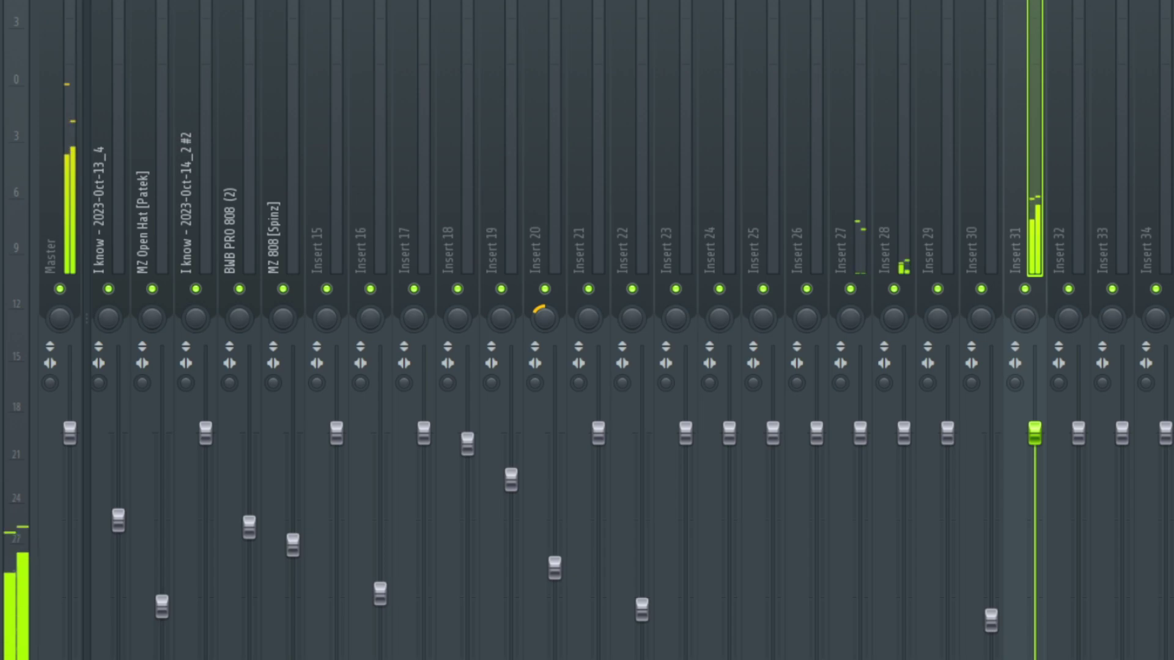
pyautogui.click(1171, 183)
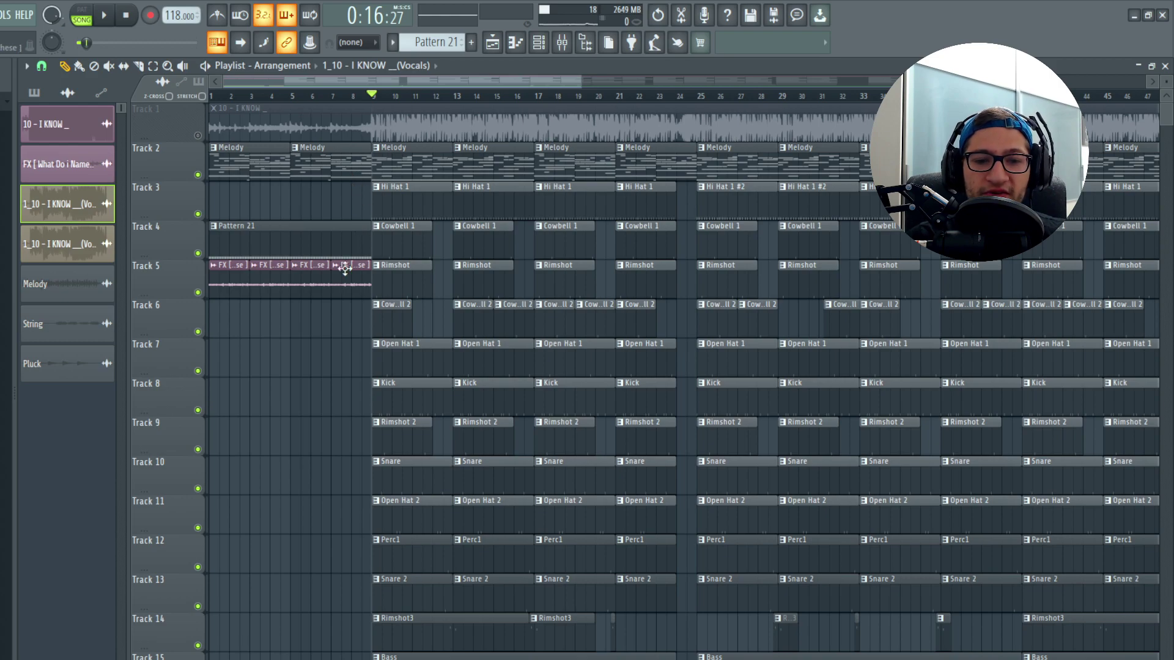
# Solo the Snare on Track 10 and play it from bar 9
pyautogui.scroll(5, 324, 379)
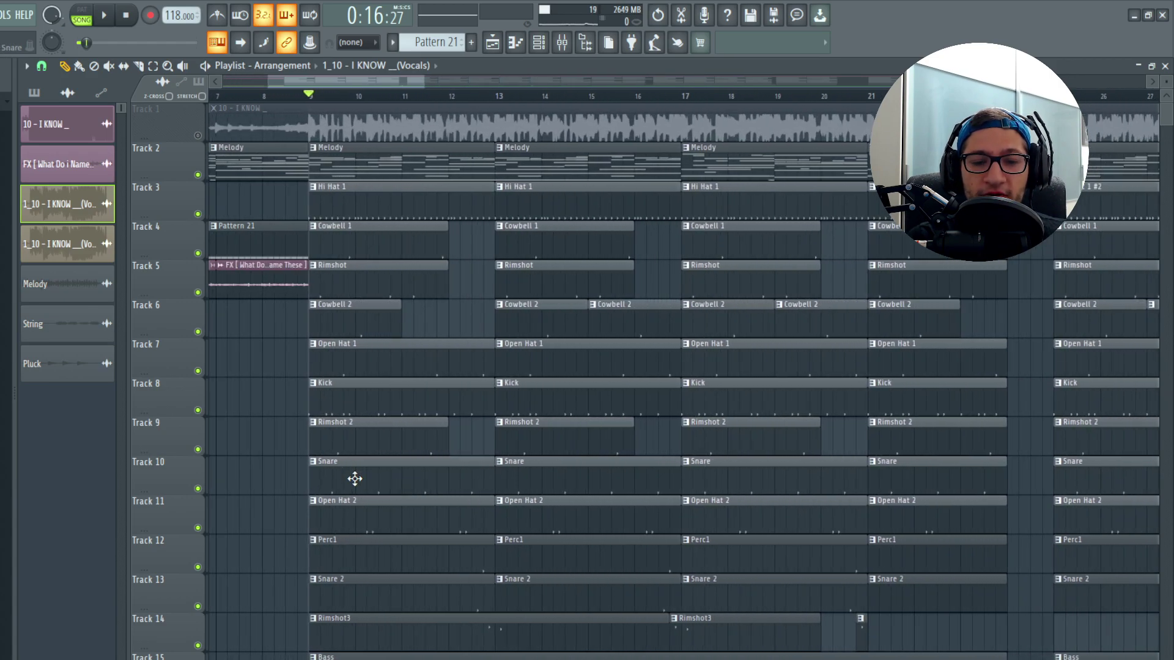
pyautogui.scroll(5, 355, 478)
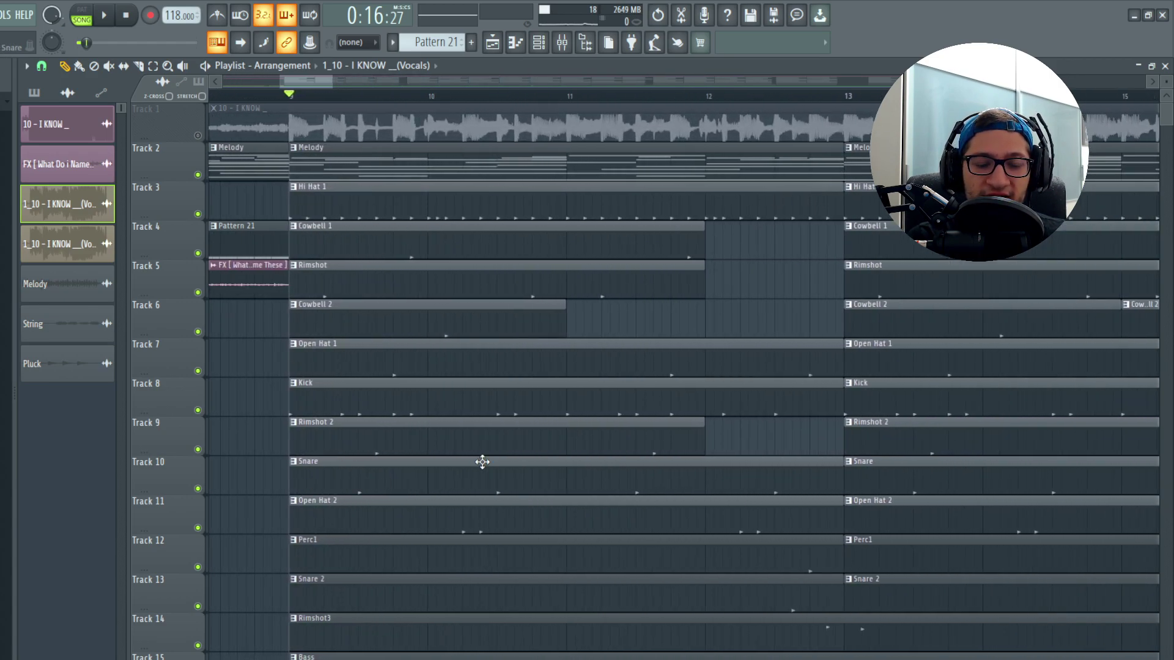
pyautogui.rightClick(199, 489)
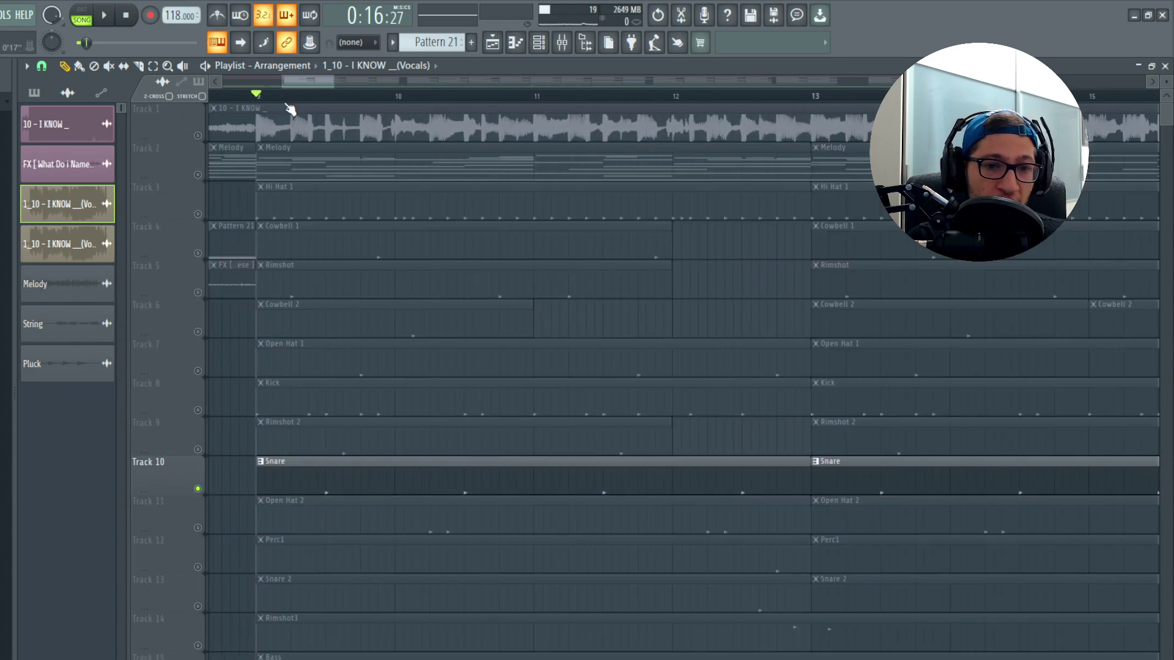
pyautogui.press('space')
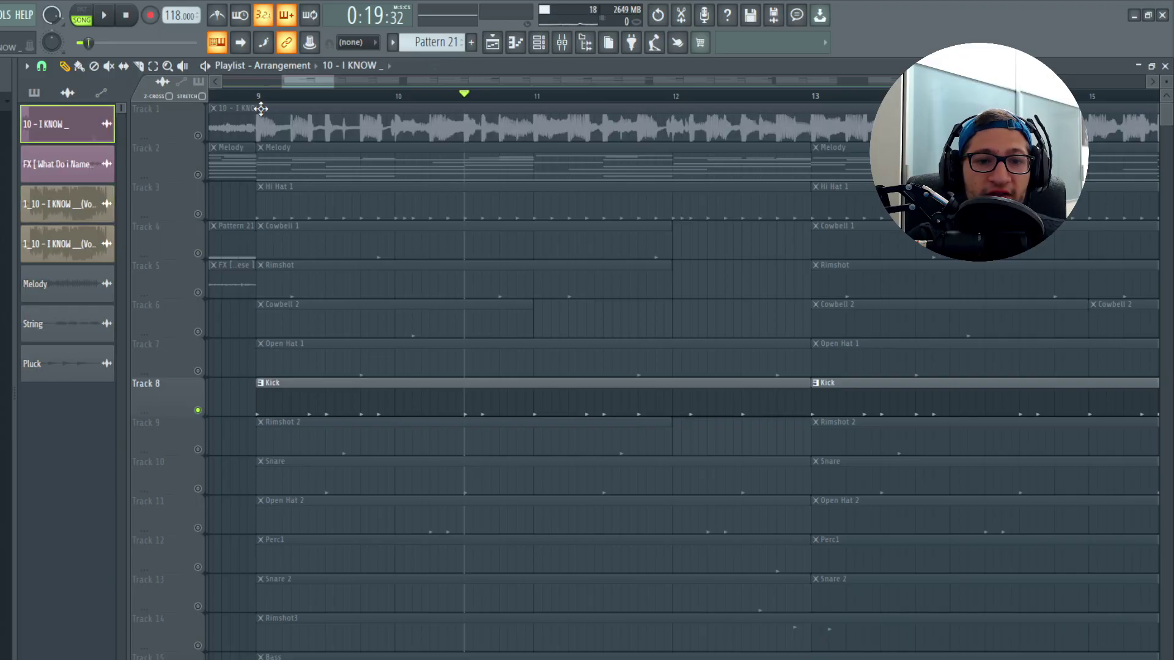
# Solo Hi Hat 1 on Track 3, select its pattern, and audition it from bar 9
pyautogui.rightClick(197, 214)
pyautogui.click(273, 200)
pyautogui.press('space')
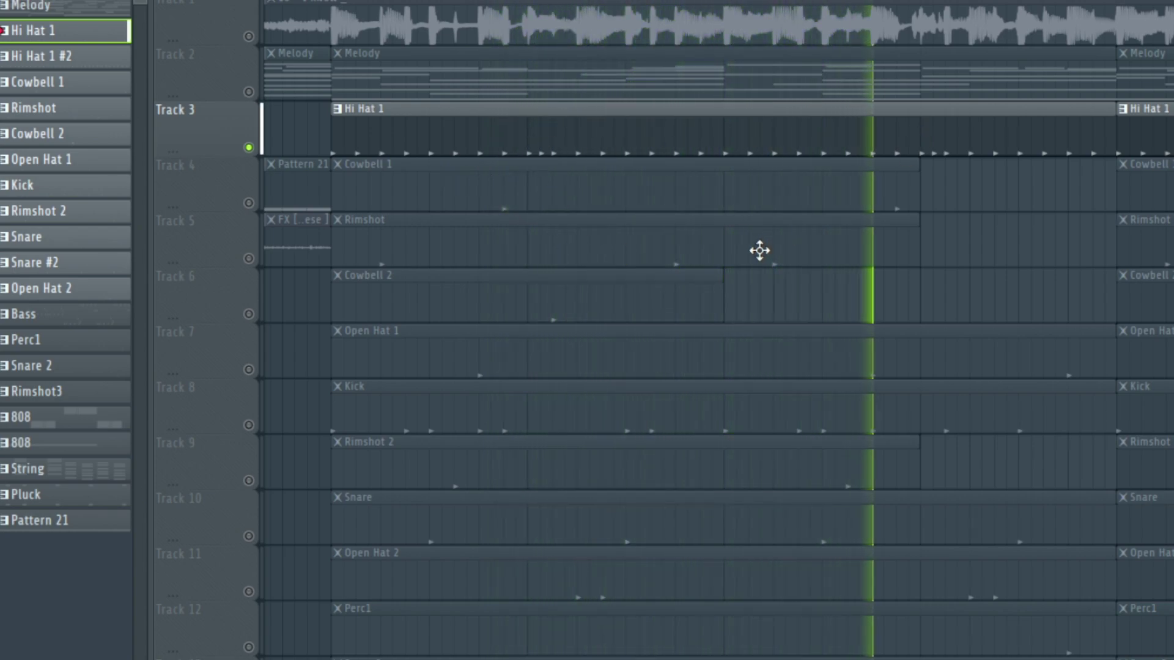
pyautogui.press('space')
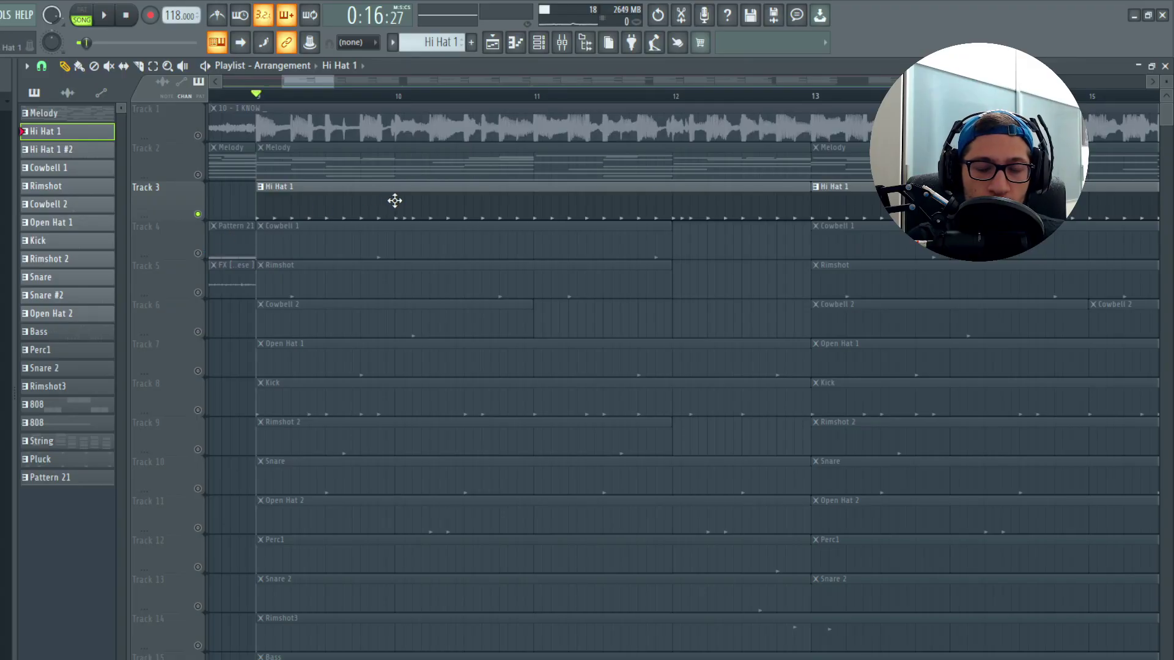
# Unmute Cowbell 1 and Rimshot on Tracks 4 and 5 and audition them with the hi-hat
pyautogui.moveTo(197, 253); pyautogui.dragTo(205, 292)
pyautogui.press('space')
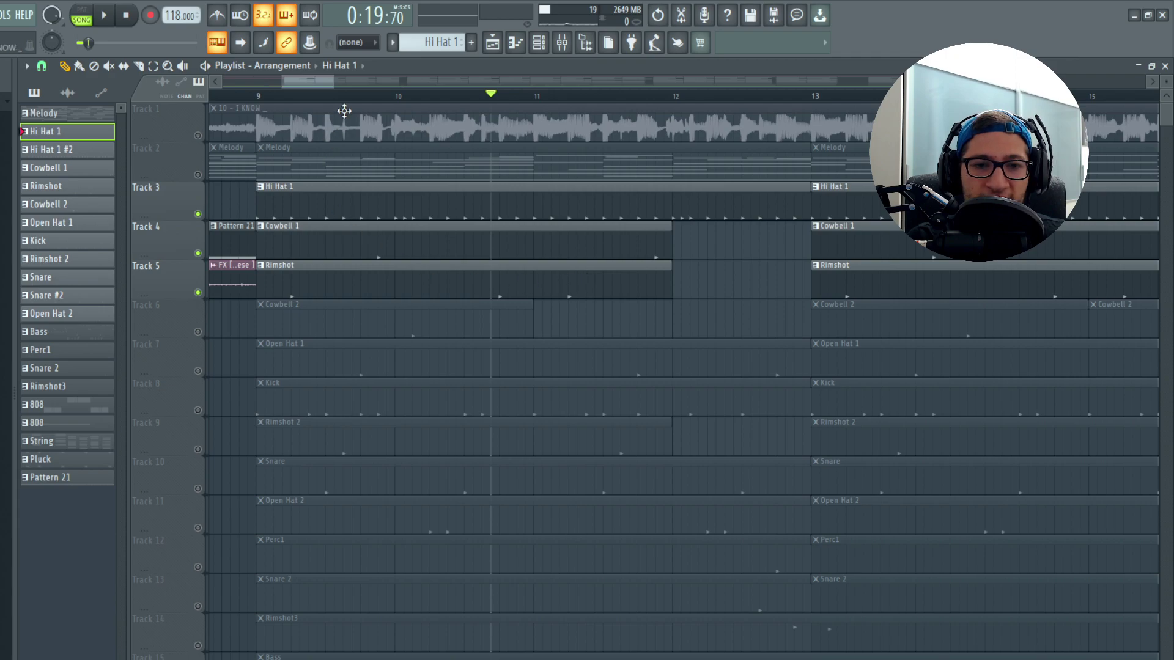
pyautogui.click(341, 113)
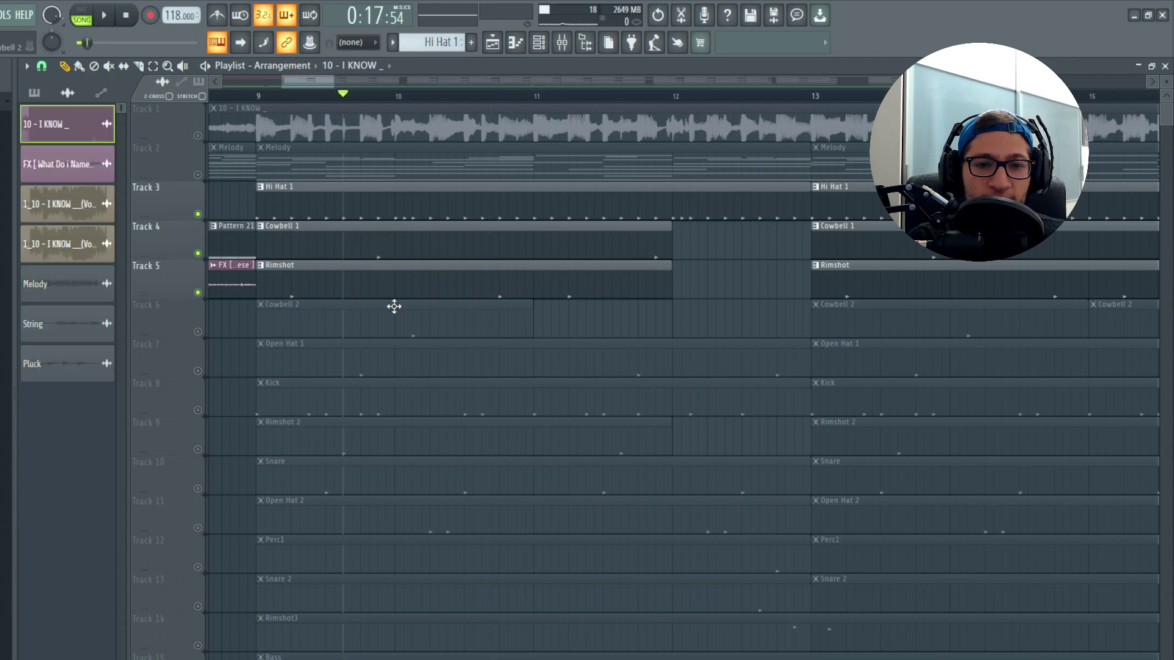
pyautogui.press('space')
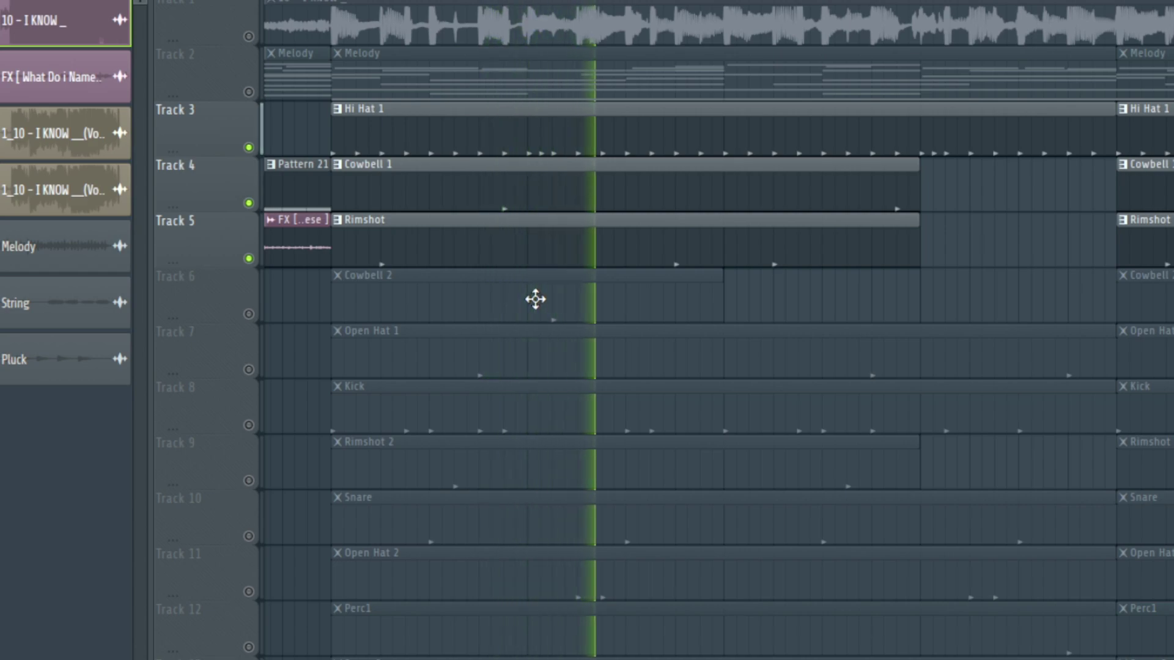
pyautogui.press('space')
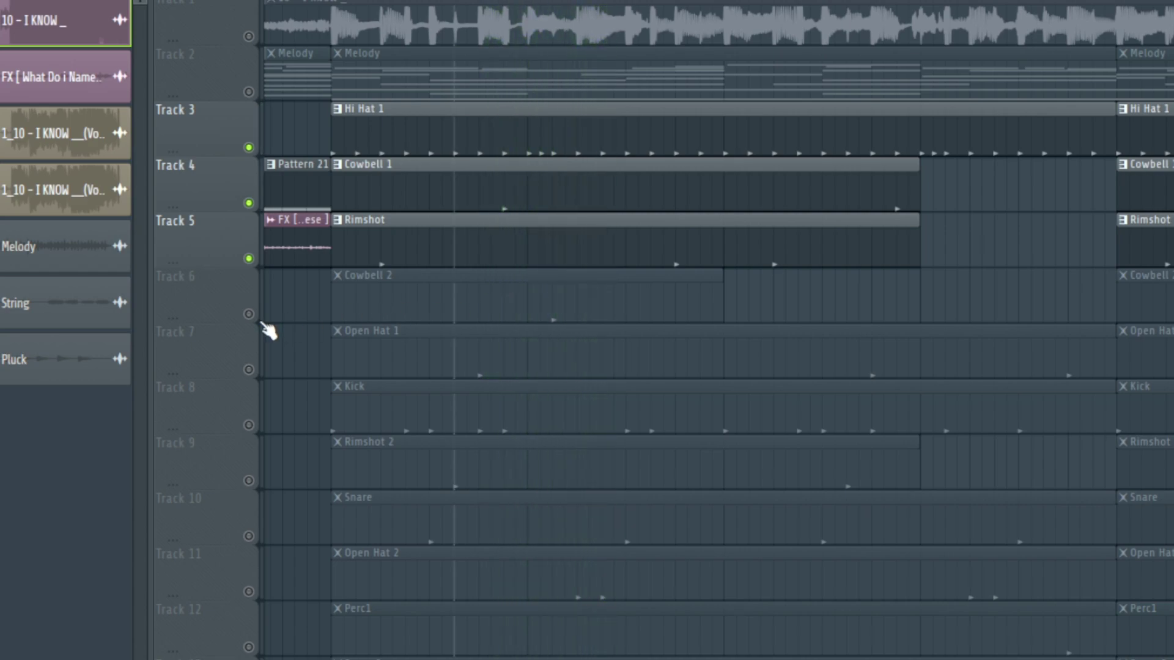
# Unmute Cowbell 2 and Open Hat 1 on Tracks 6 and 7 and audition each with the other percussion
pyautogui.click(249, 313)
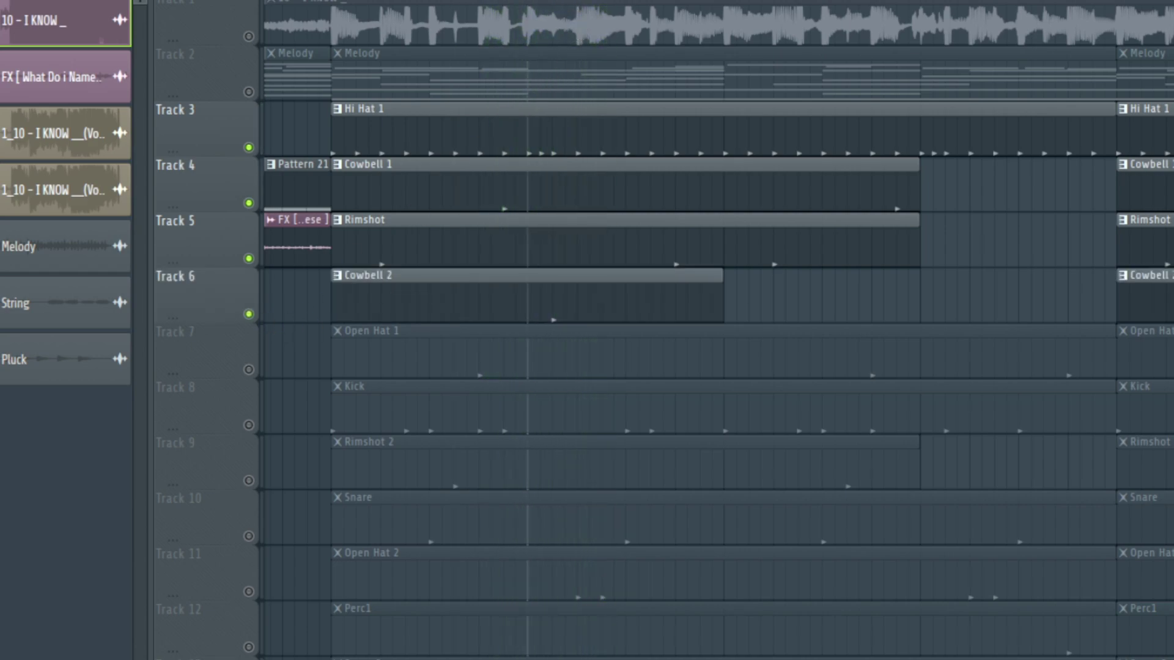
pyautogui.press('space')
pyautogui.scroll(-1, 249, 314)
pyautogui.click(249, 314)
pyautogui.press('space')
pyautogui.press('space')
pyautogui.press('space')
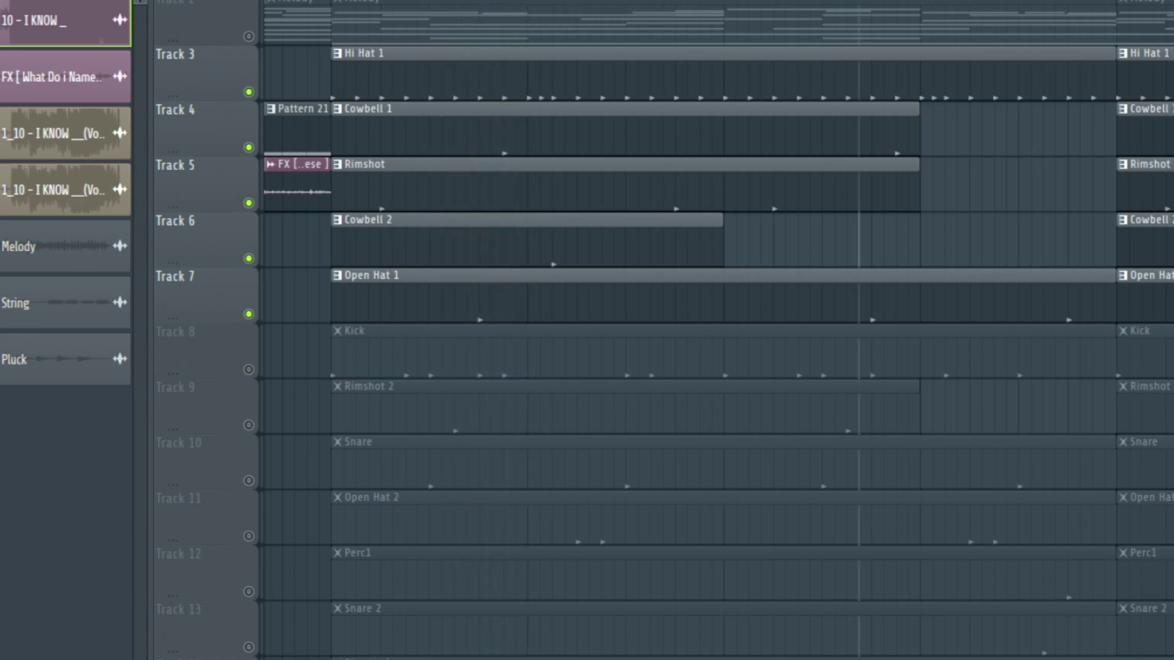
# Audition the percussion loop with Rimshot 2 on Track 9 and Open Hat 2 on Track 11 added
pyautogui.press('space')
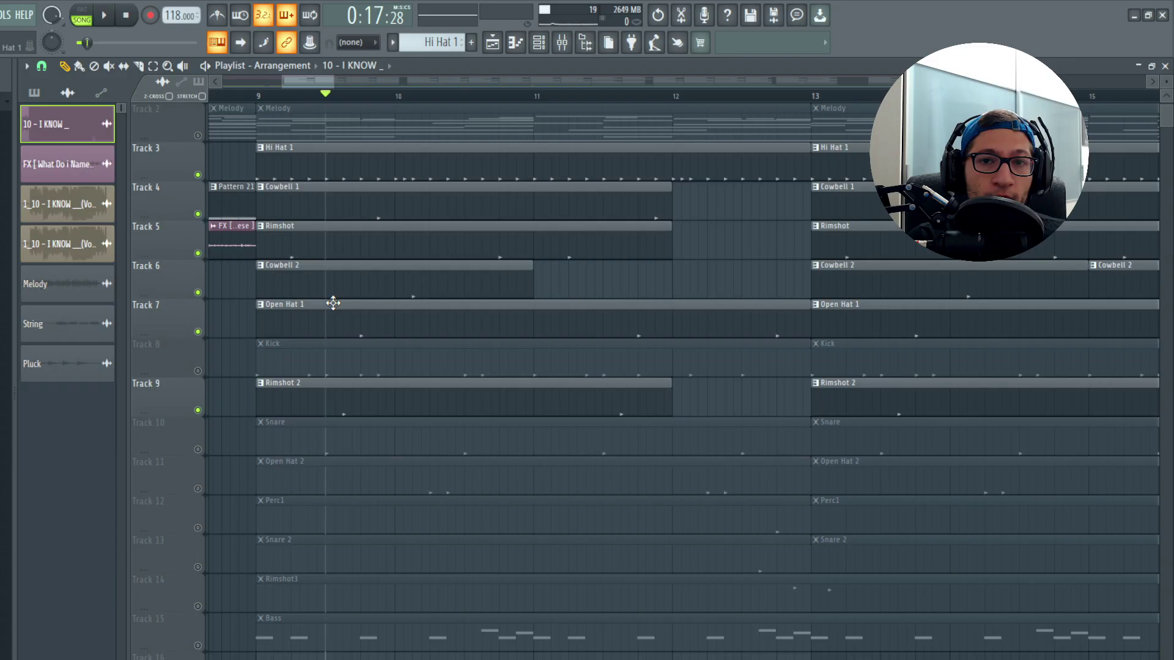
pyautogui.press('space')
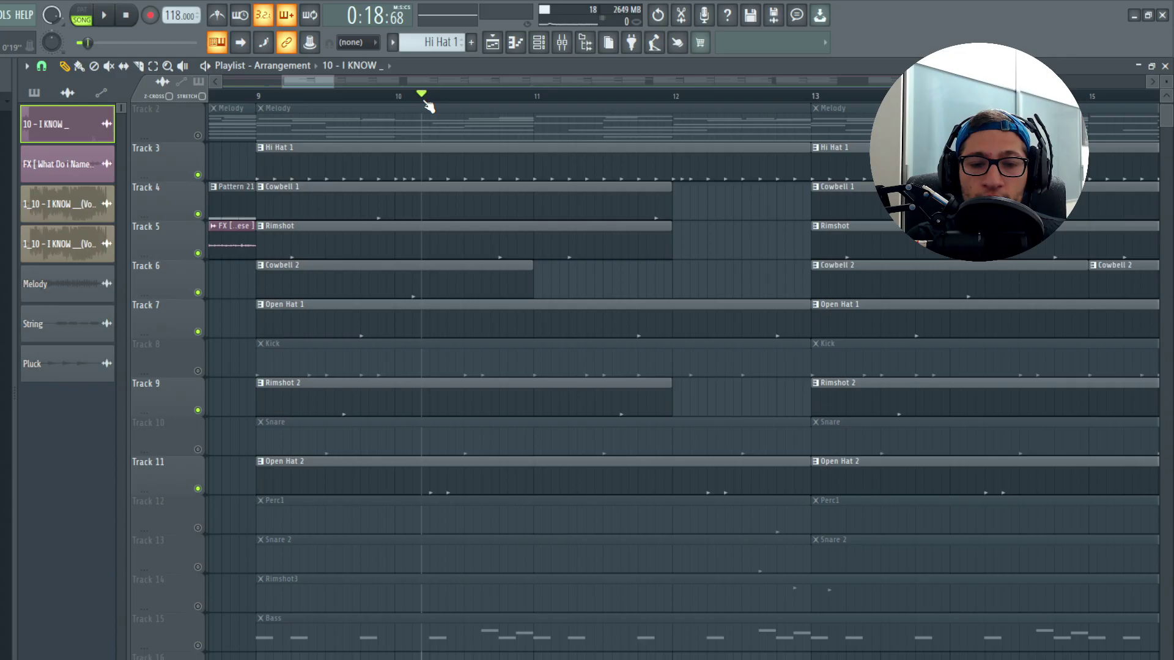
pyautogui.press('space')
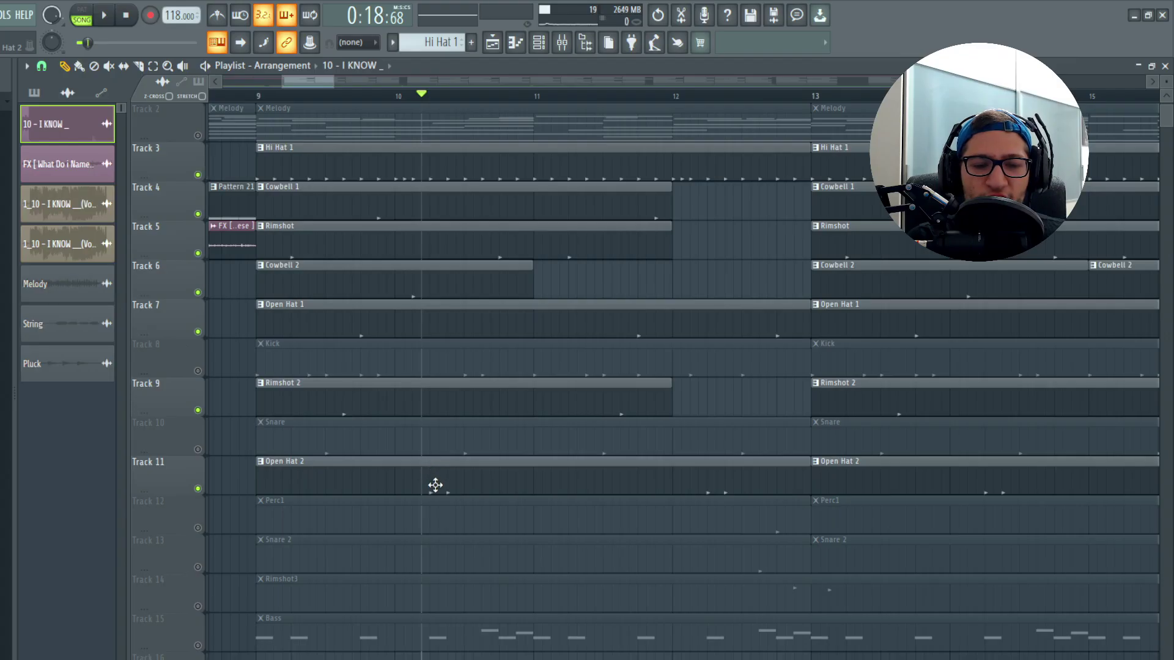
# Unmute Perc1, Snare 2 and Rimshot3 on Tracks 12 to 14
pyautogui.scroll(-2, 434, 484)
pyautogui.click(198, 449)
pyautogui.click(198, 488)
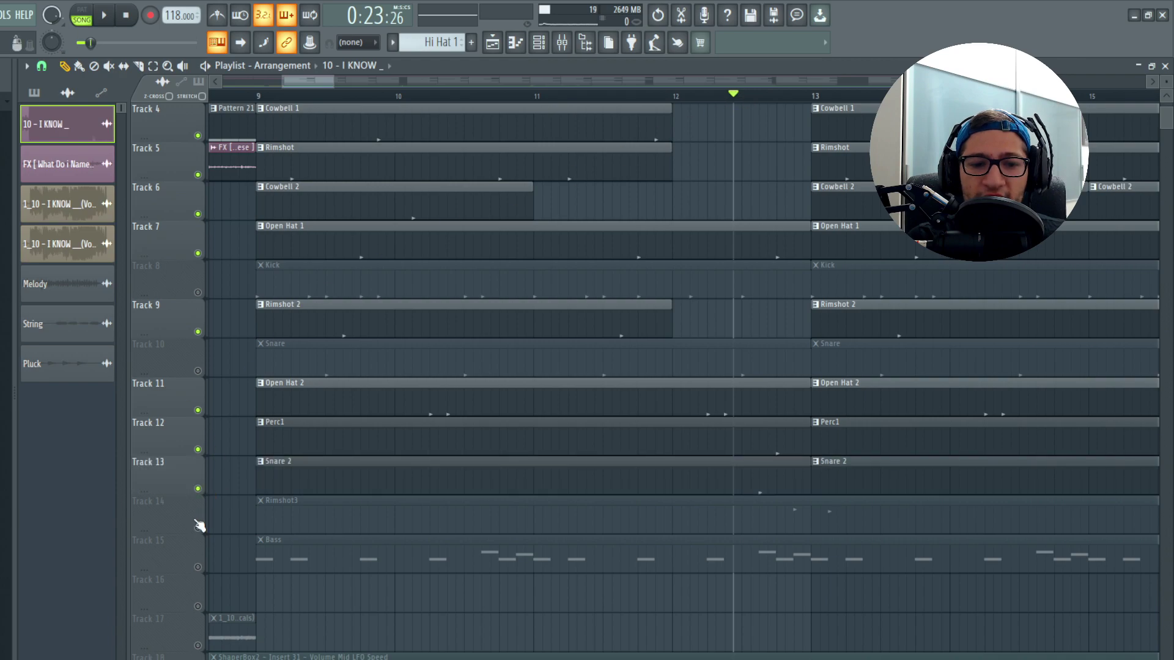
pyautogui.click(198, 528)
# Audition the percussion leading into bar 13 with Rimshot3 on Track 14 included, repositioning the playhead in bar 12
pyautogui.scroll(4, 718, 487)
pyautogui.scroll(1, 399, 213)
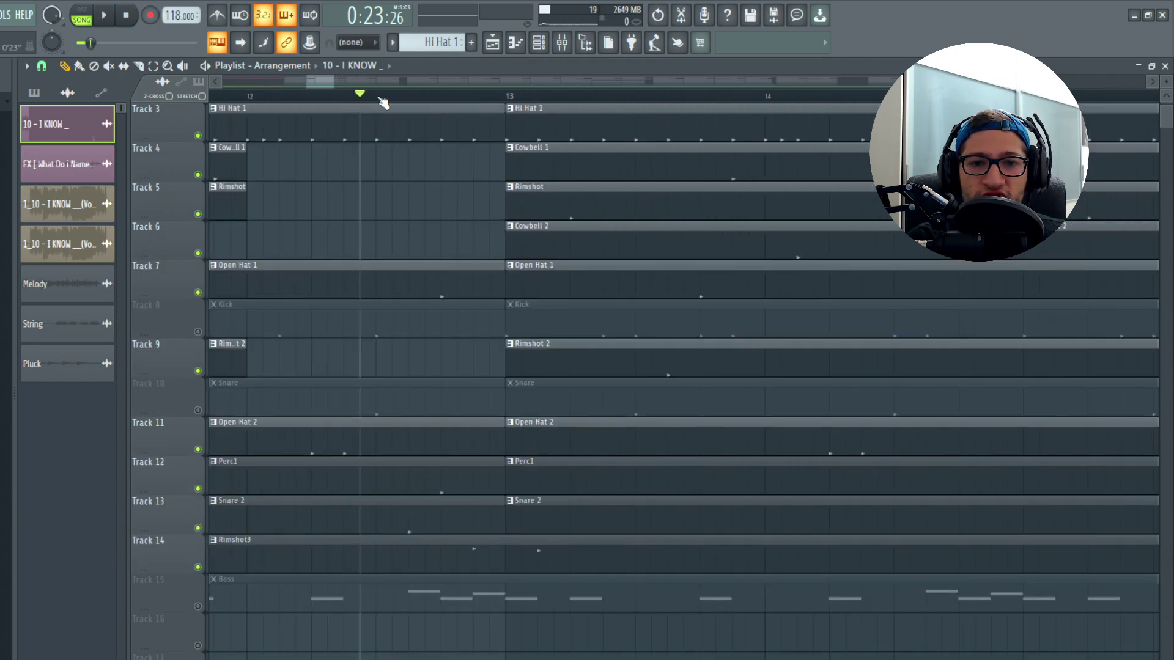
pyautogui.press('space')
pyautogui.press('space')
pyautogui.press('space')
pyautogui.press('space')
pyautogui.click(448, 97)
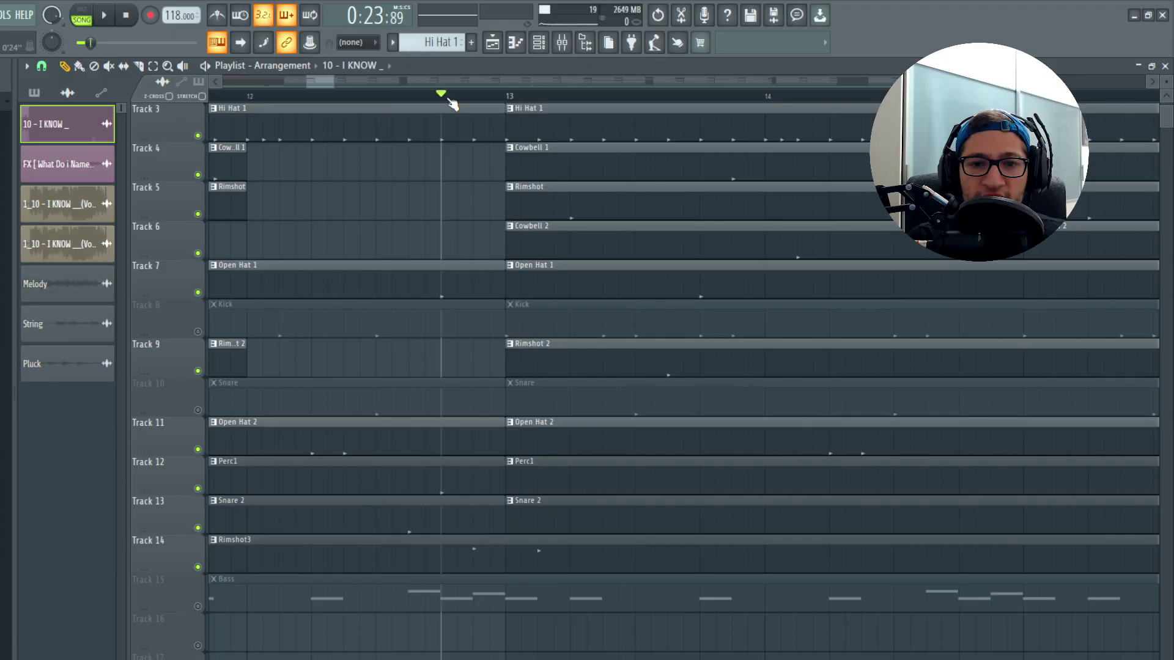
# Mute Open Hat 1 on Track 7 and audition the passage around bar 13 with Rimshot3 on Track 14 switched off and on
pyautogui.click(197, 292)
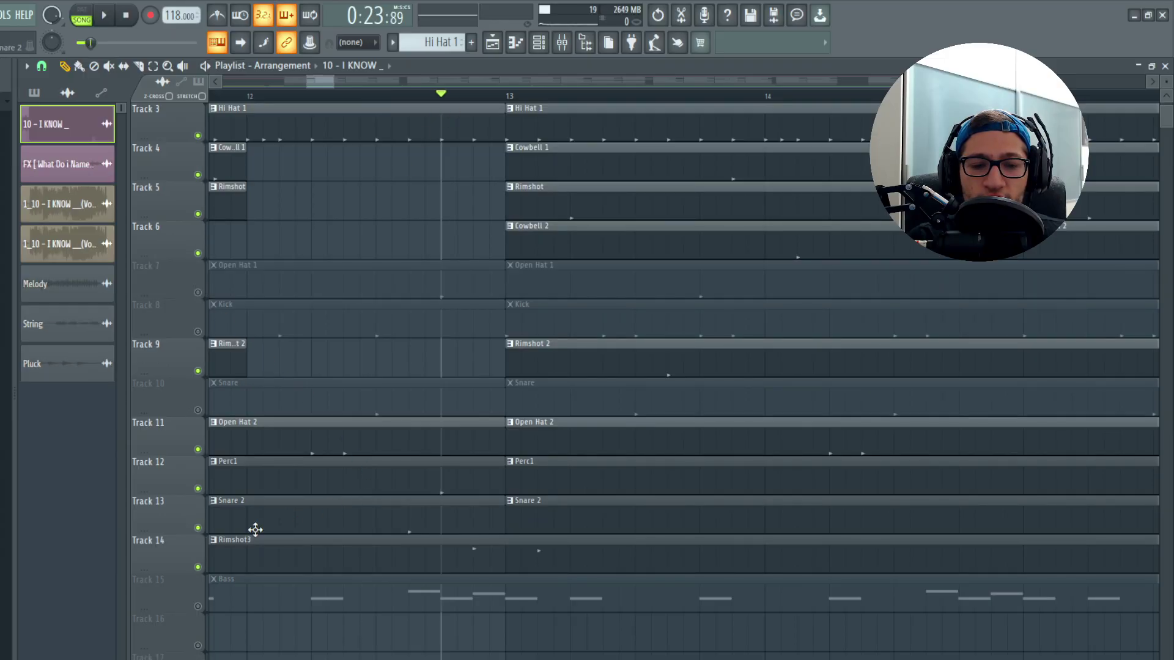
pyautogui.click(198, 567)
pyautogui.press('space')
pyautogui.press('space')
pyautogui.click(197, 568)
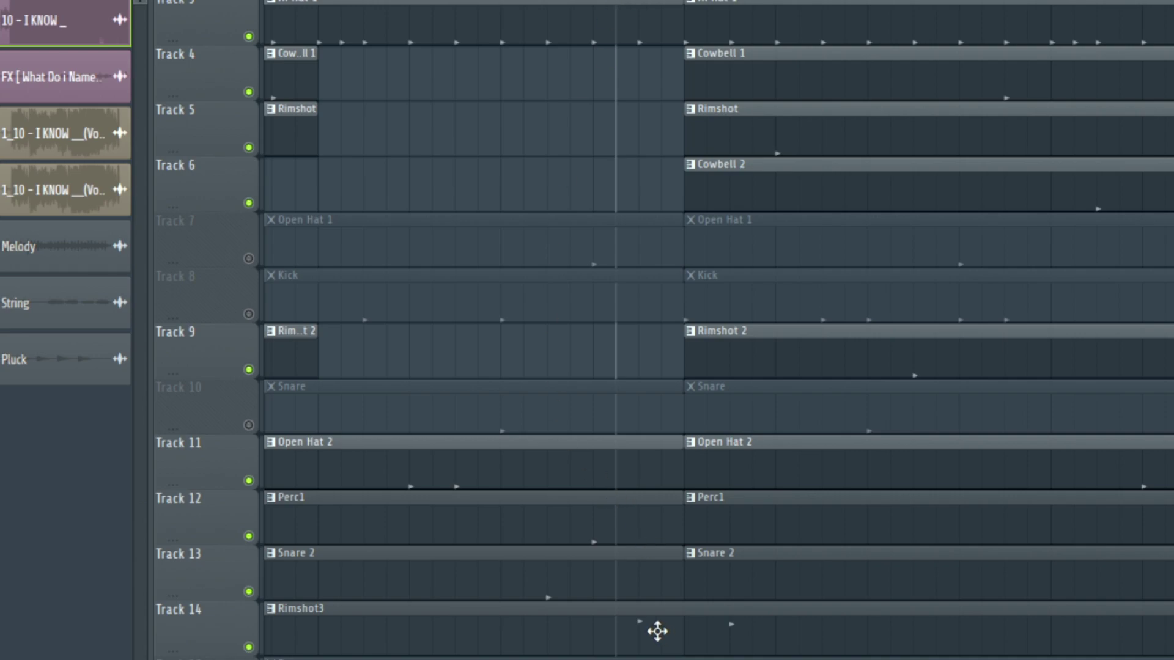
pyautogui.press('space')
pyautogui.press('space')
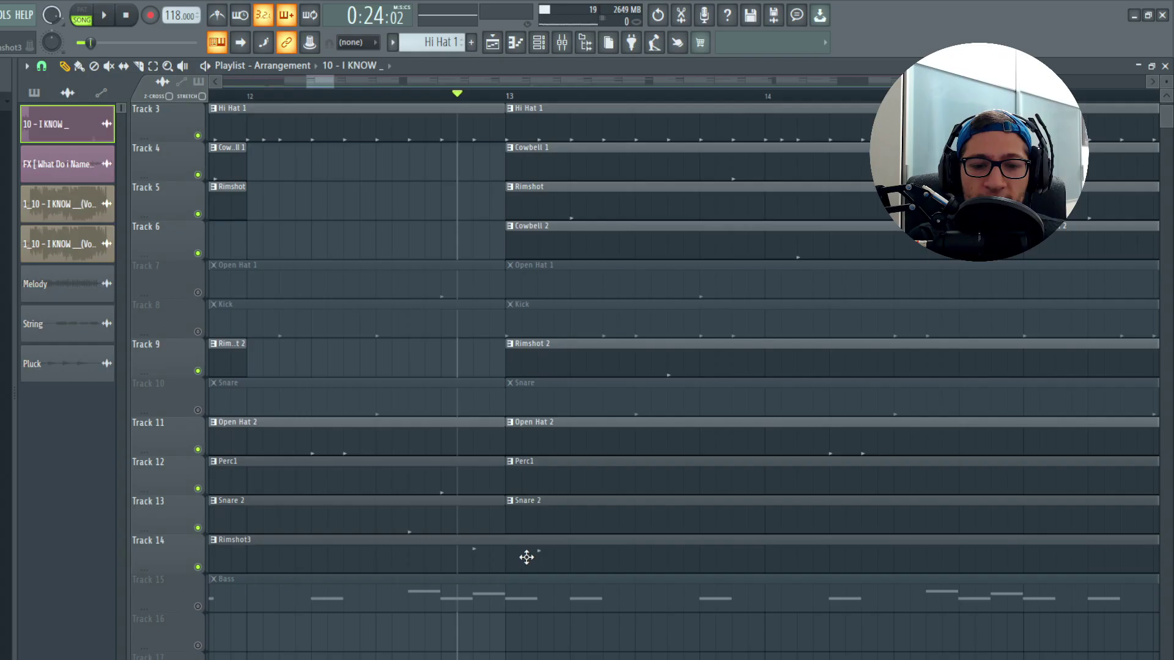
pyautogui.press('space')
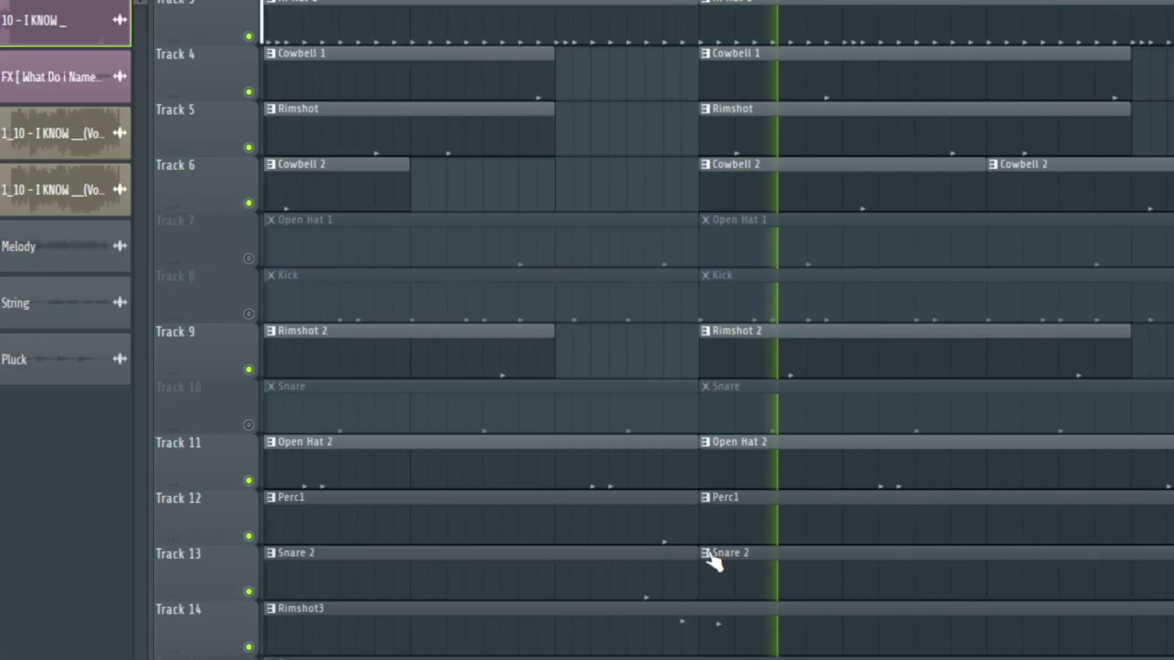
pyautogui.press('space')
# Unmute Snare on Track 10, Kick on Track 8 and Open Hat 1 on Track 7
pyautogui.scroll(-3, 707, 593)
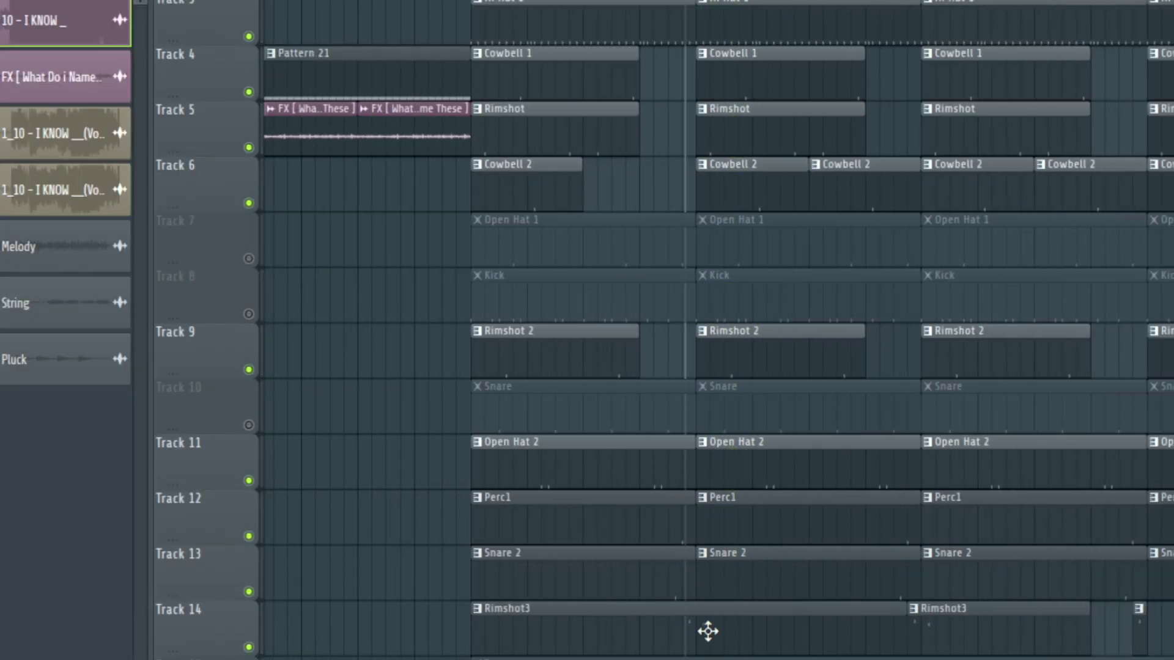
pyautogui.scroll(-3, 649, 477)
pyautogui.click(248, 424)
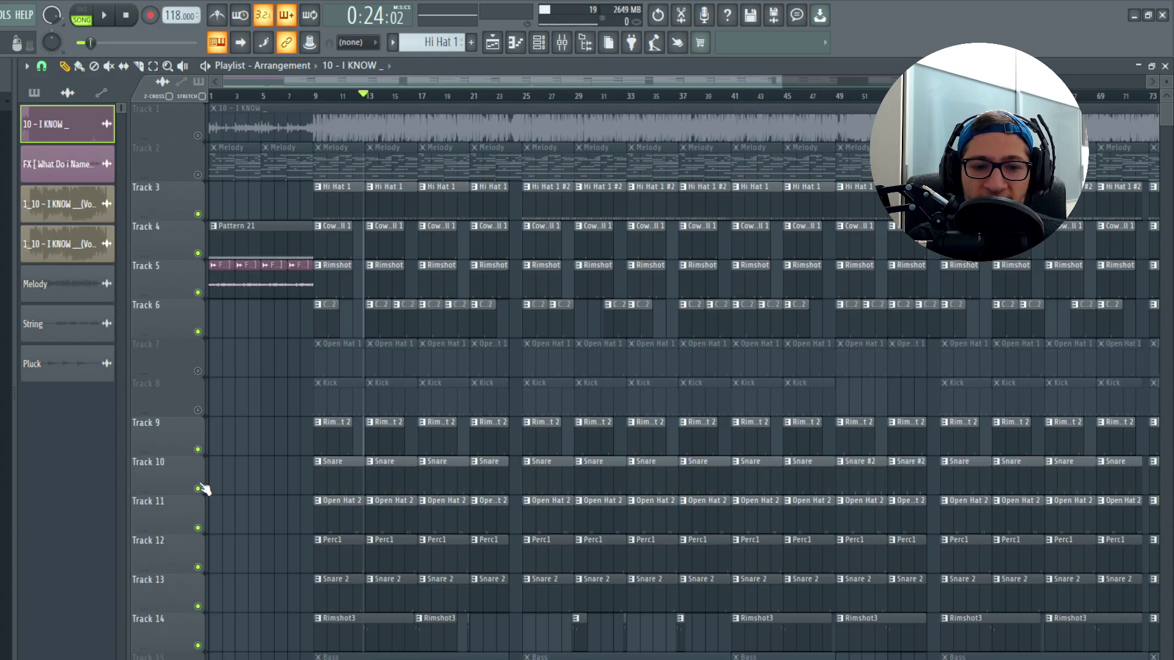
pyautogui.click(248, 313)
pyautogui.click(198, 371)
pyautogui.scroll(-1, 392, 398)
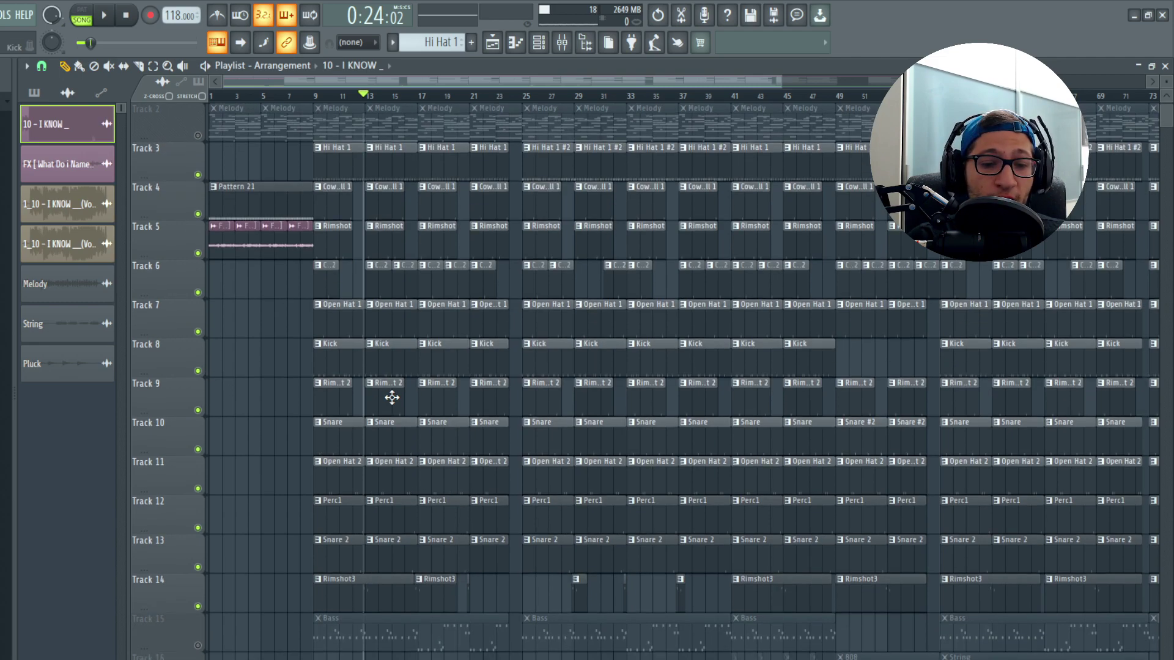
# Move the playhead to bar 25 and to bar 49, examining how the drum patterns are arranged across the sections
pyautogui.click(529, 96)
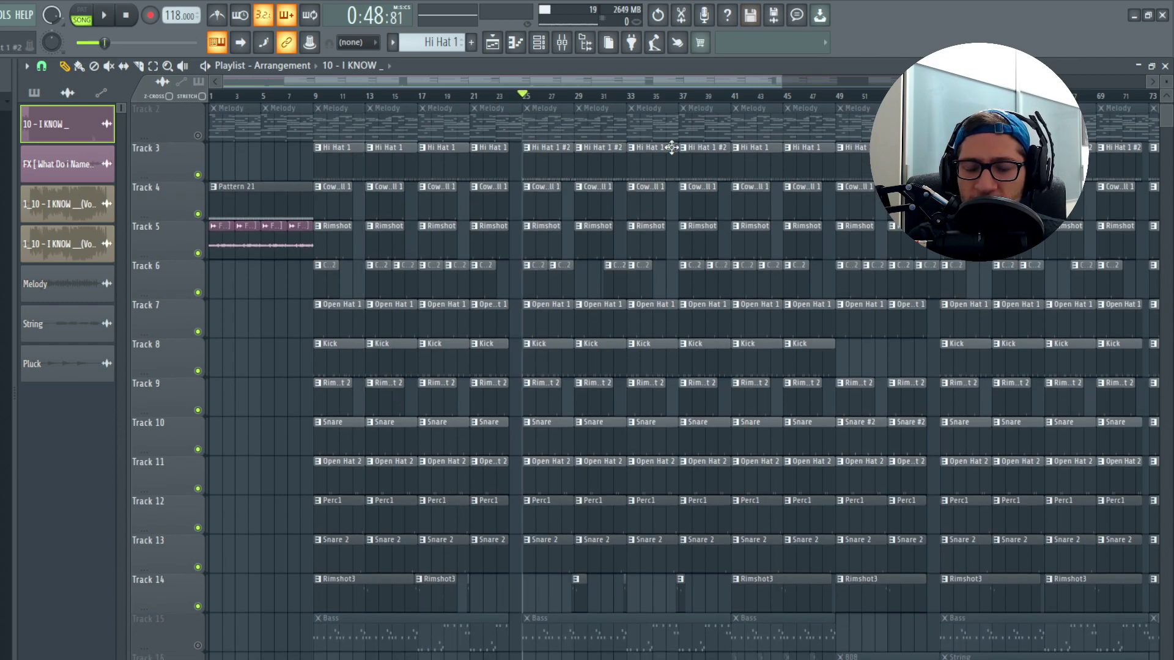
pyautogui.scroll(-3, 659, 164)
pyautogui.click(607, 96)
pyautogui.scroll(3, 652, 267)
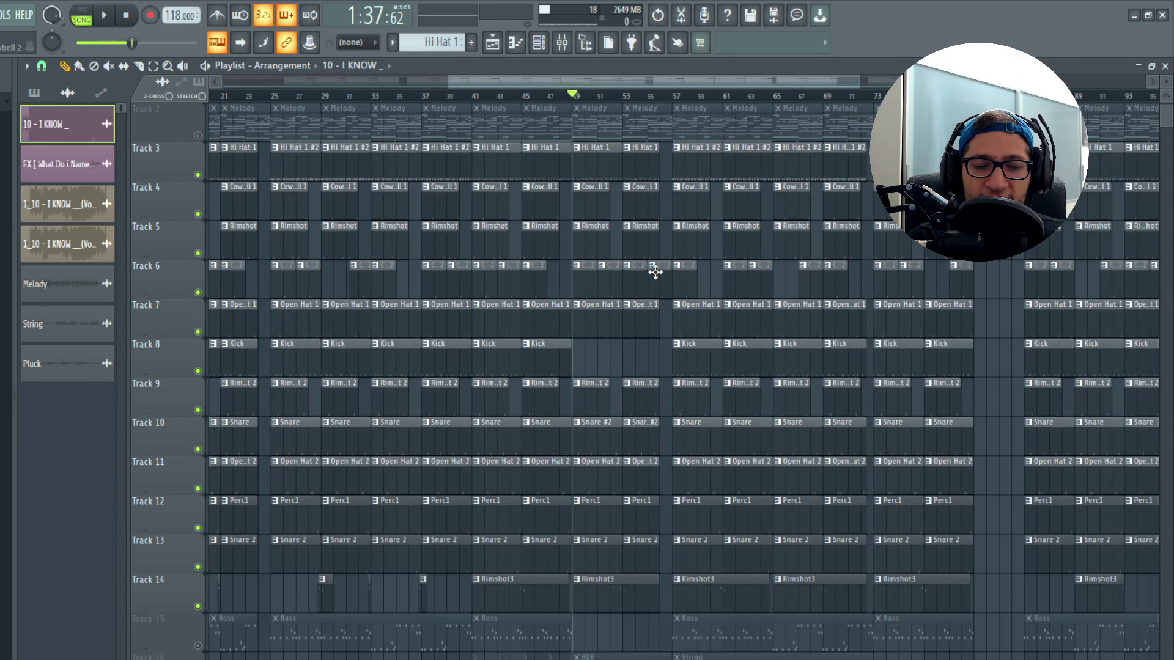
pyautogui.scroll(-3, 594, 346)
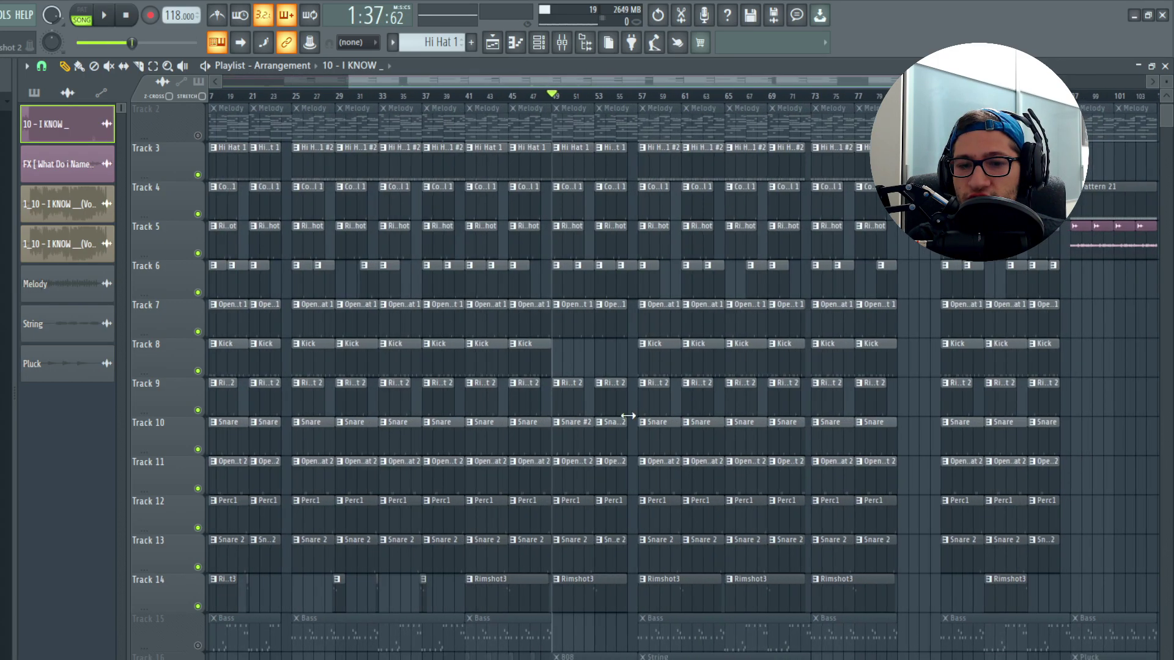
pyautogui.scroll(3, 626, 414)
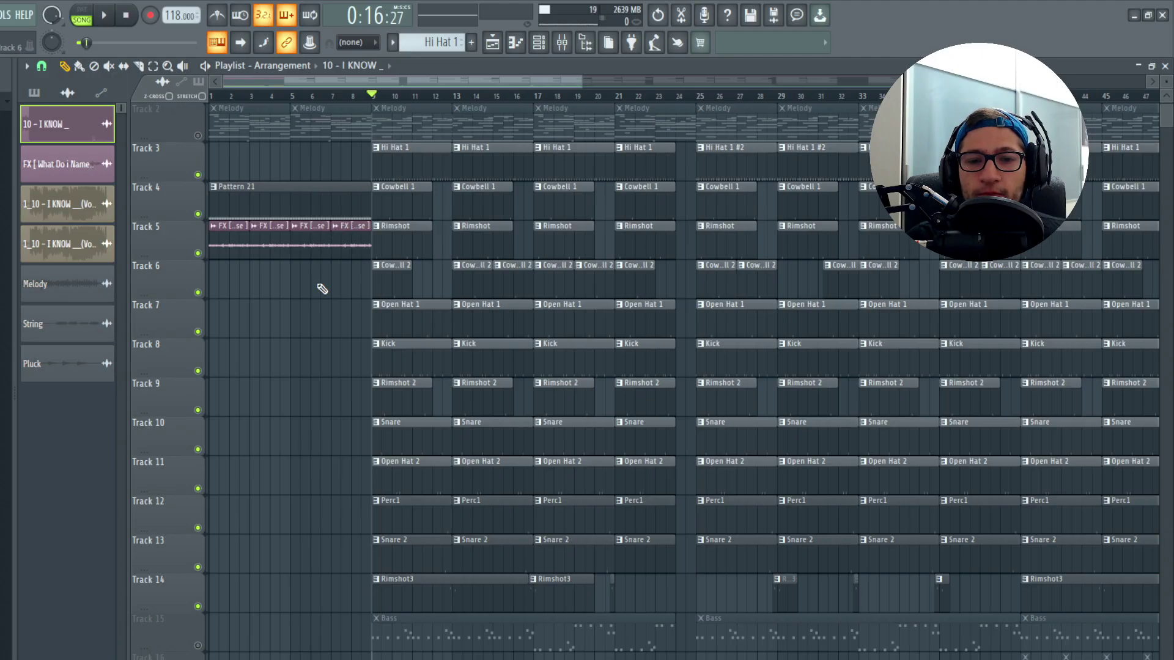
# Examine where the kick, snare and percussion hits fall in the first drum section from bar 9
pyautogui.scroll(3, 371, 365)
pyautogui.scroll(4, 384, 382)
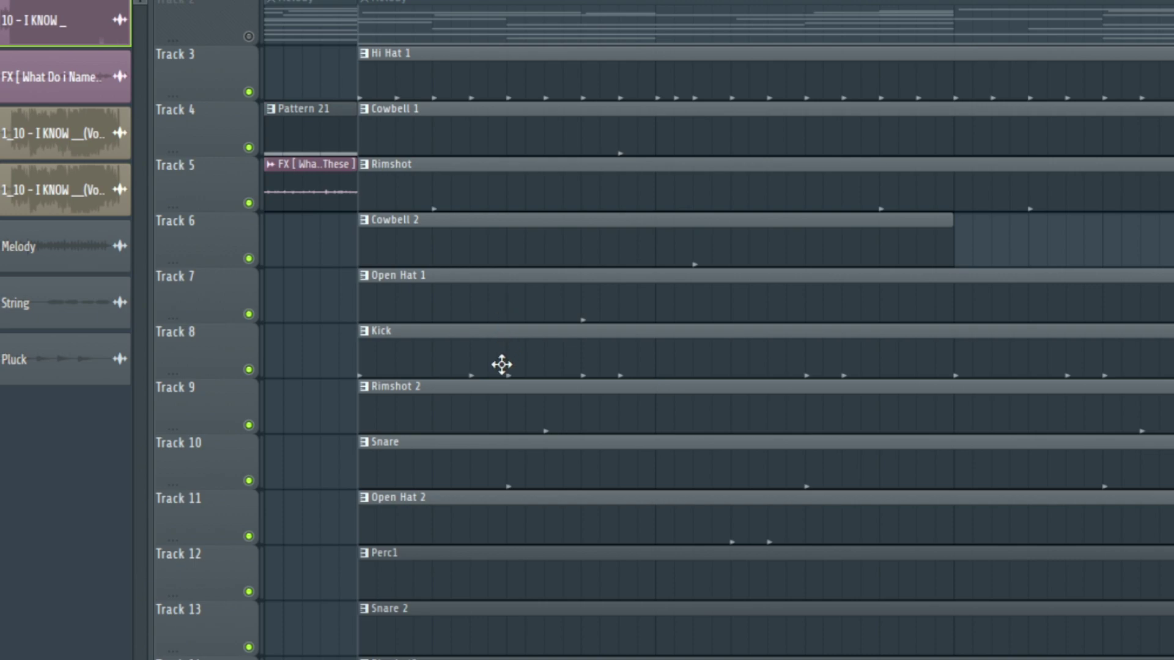
pyautogui.click(597, 0)
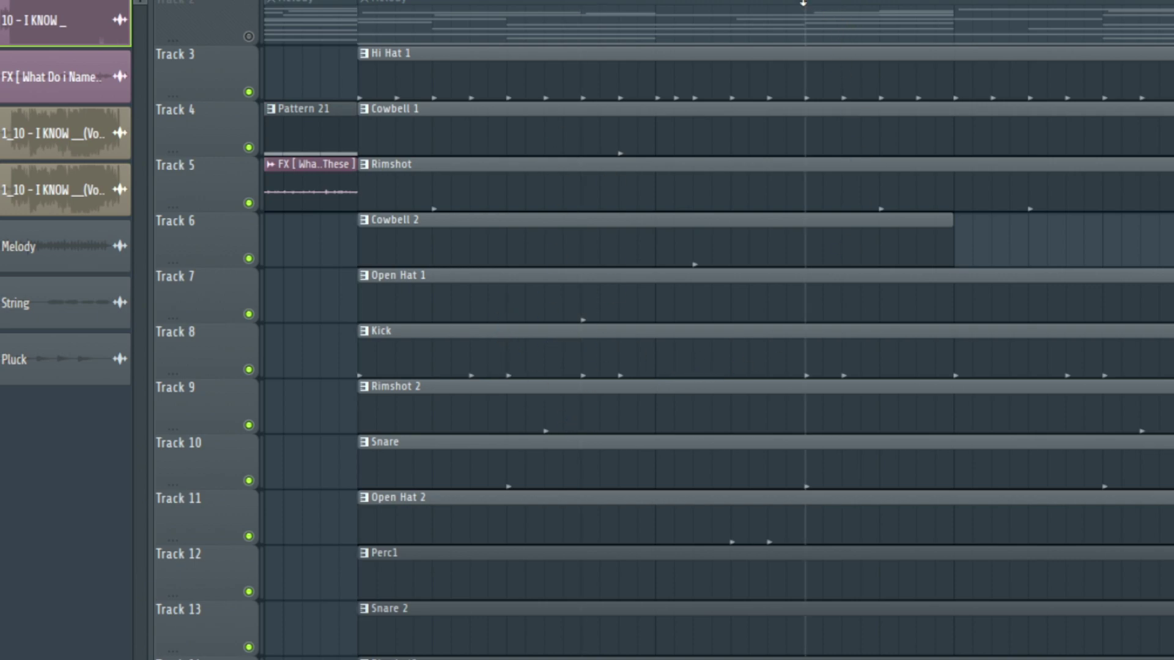
pyautogui.scroll(-2, 917, 288)
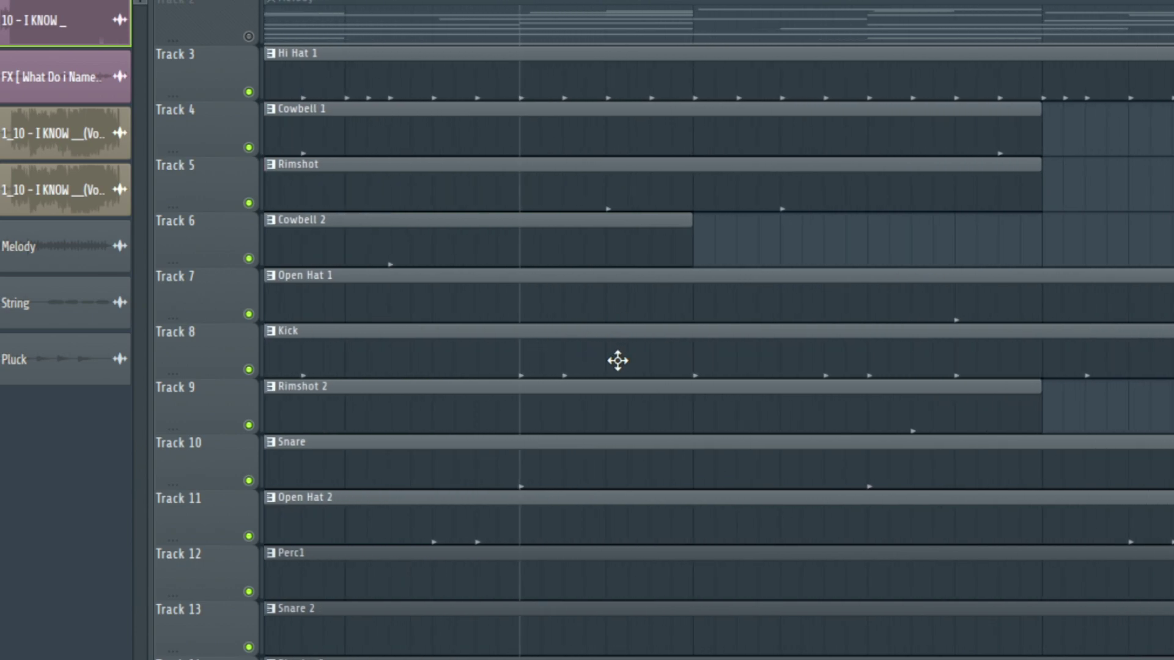
pyautogui.scroll(-3, 639, 363)
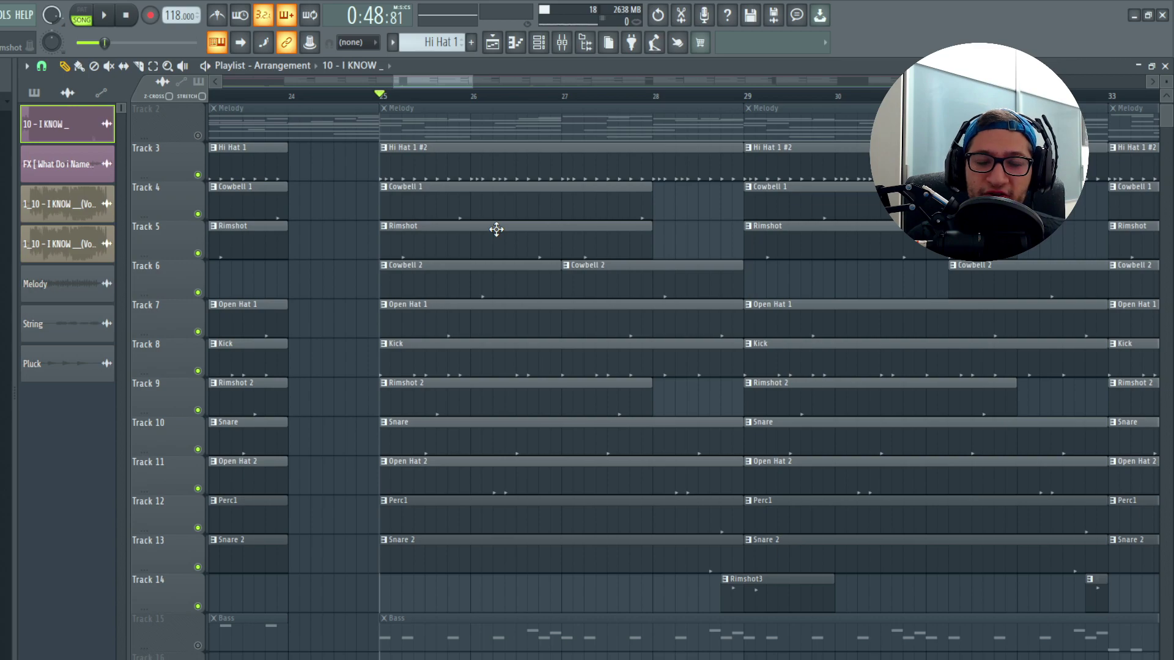
# Move the playhead from bar 17 to just before bar 25 and audition the drums where Hi Hat 1 #2 starts
pyautogui.scroll(-3, 379, 149)
pyautogui.click(367, 95)
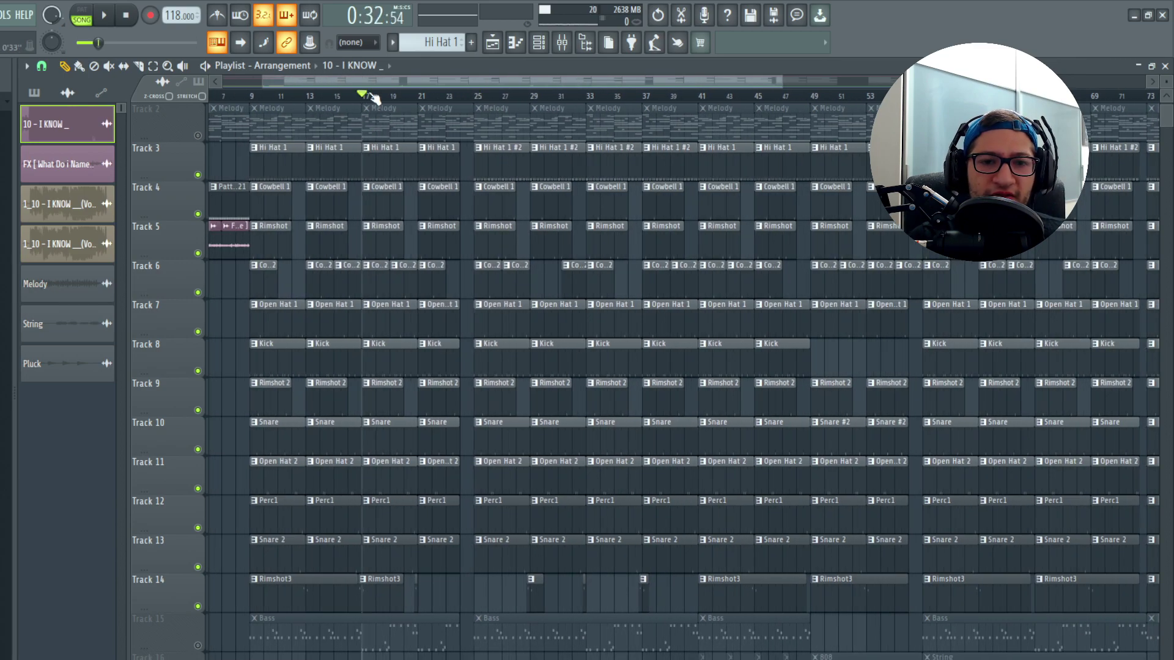
pyautogui.moveTo(369, 97); pyautogui.dragTo(483, 103)
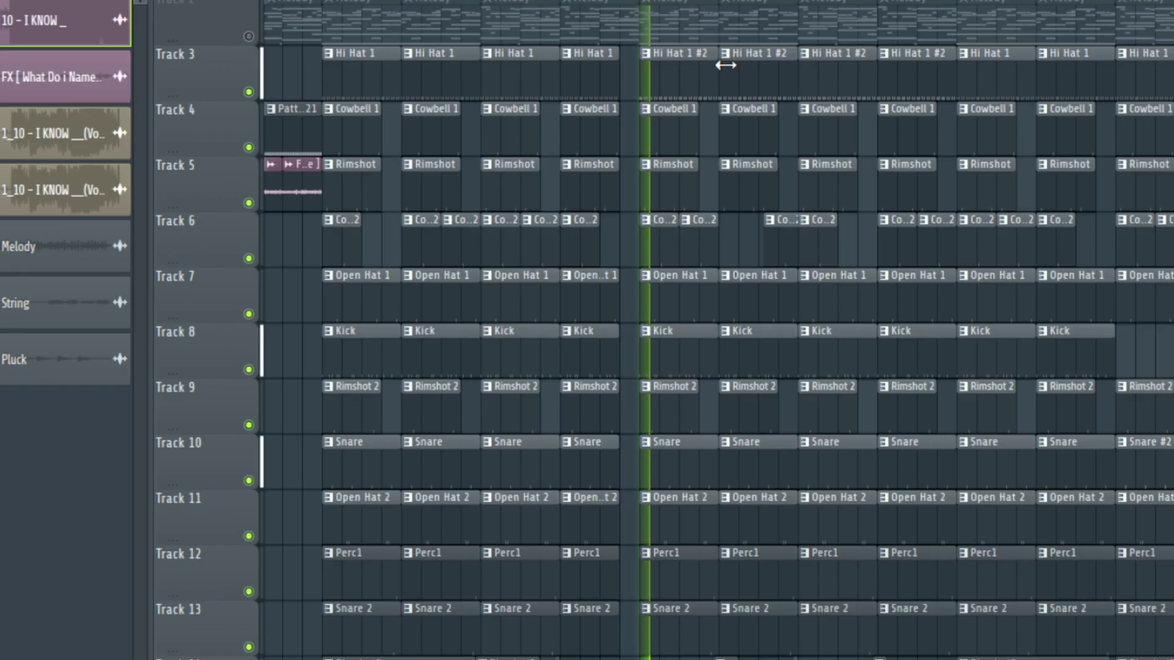
pyautogui.scroll(5, 491, 191)
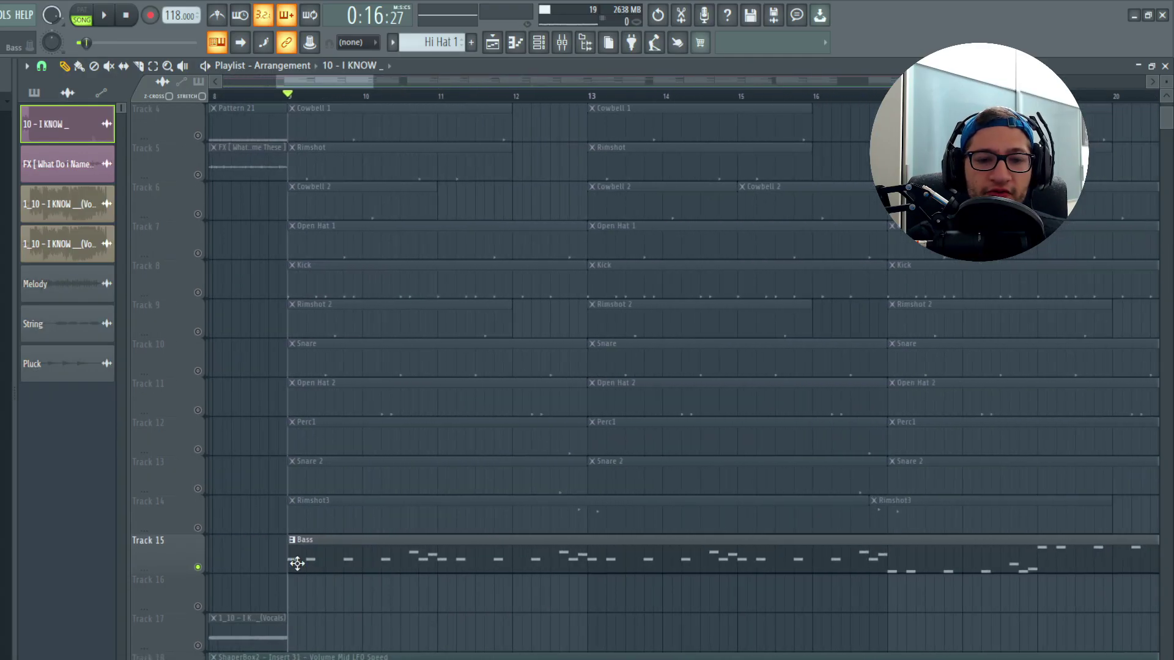
# Audition the soloed Bass pattern on Track 15 from bar 9 in close view
pyautogui.keyDown('ctrl'); pyautogui.scroll(2, 297, 563); pyautogui.keyUp('ctrl')
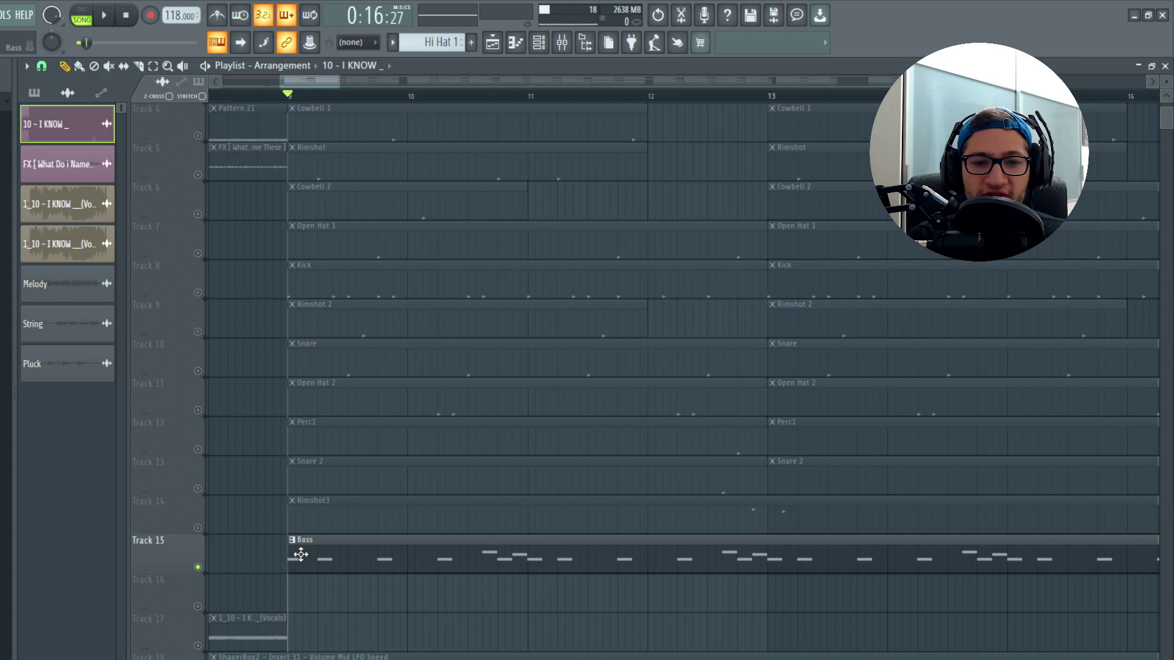
pyautogui.keyDown('ctrl'); pyautogui.scroll(1, 315, 557); pyautogui.keyUp('ctrl')
pyautogui.press('space')
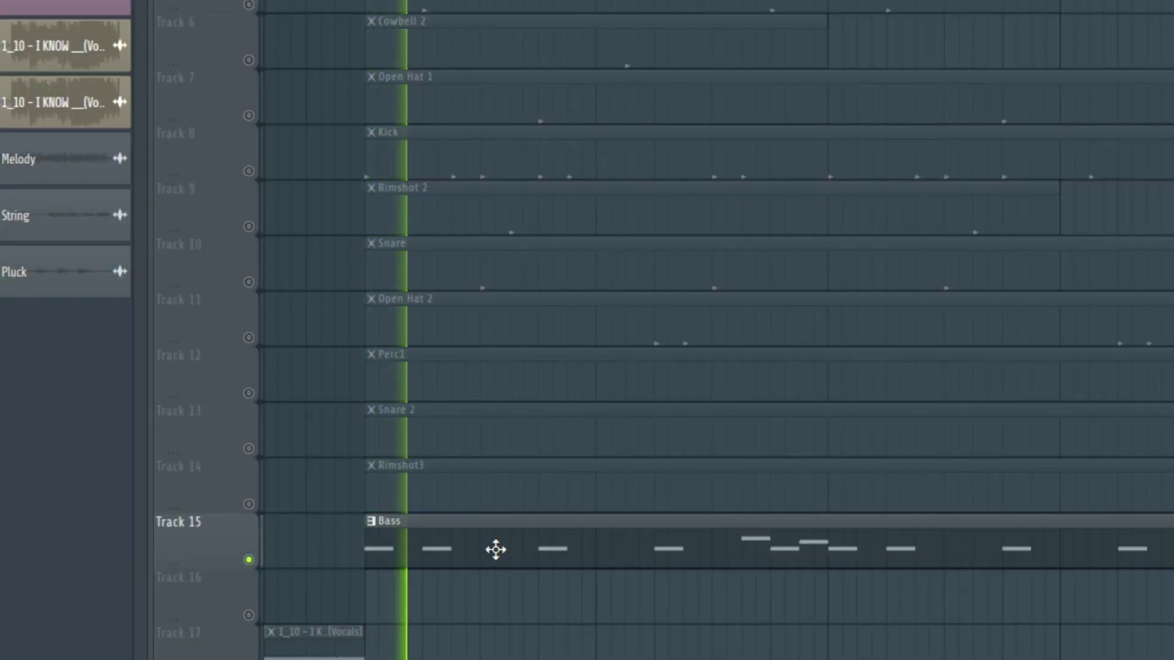
pyautogui.press('space')
# Open the Bass pattern's notes and audition the opening phrase built on F4, G#4 and G4
pyautogui.doubleClick(372, 560)
pyautogui.scroll(-1, 237, 504)
pyautogui.keyDown('ctrl'); pyautogui.scroll(3, 130, 453); pyautogui.keyUp('ctrl')
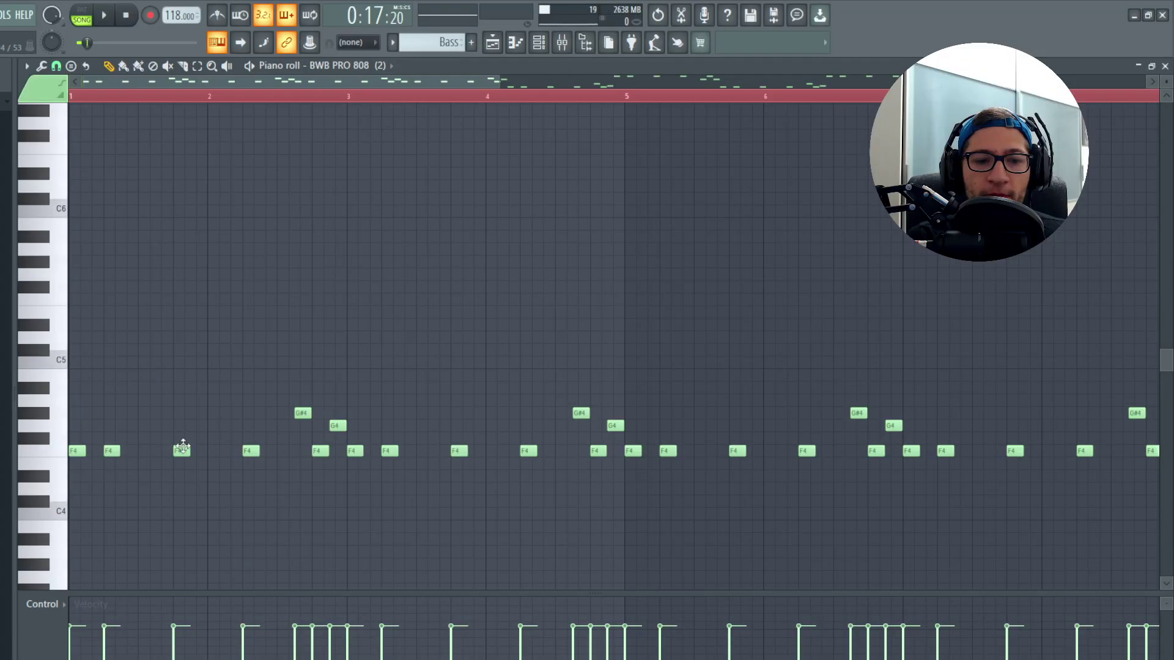
pyautogui.press('space')
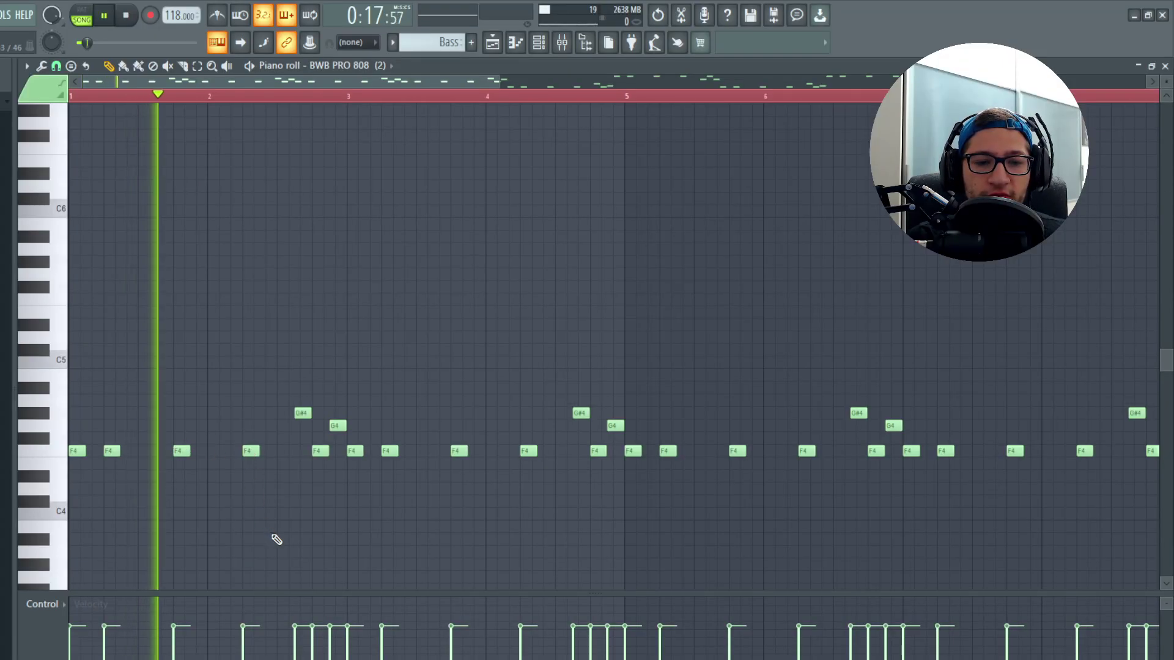
pyautogui.press('space')
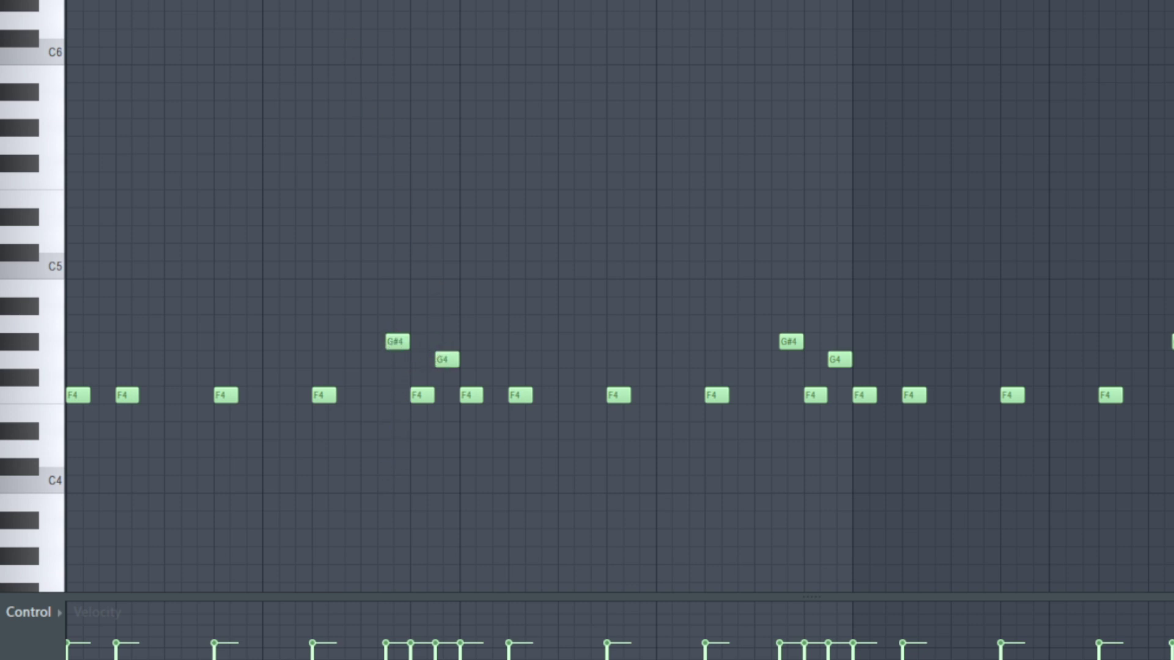
pyautogui.press('space')
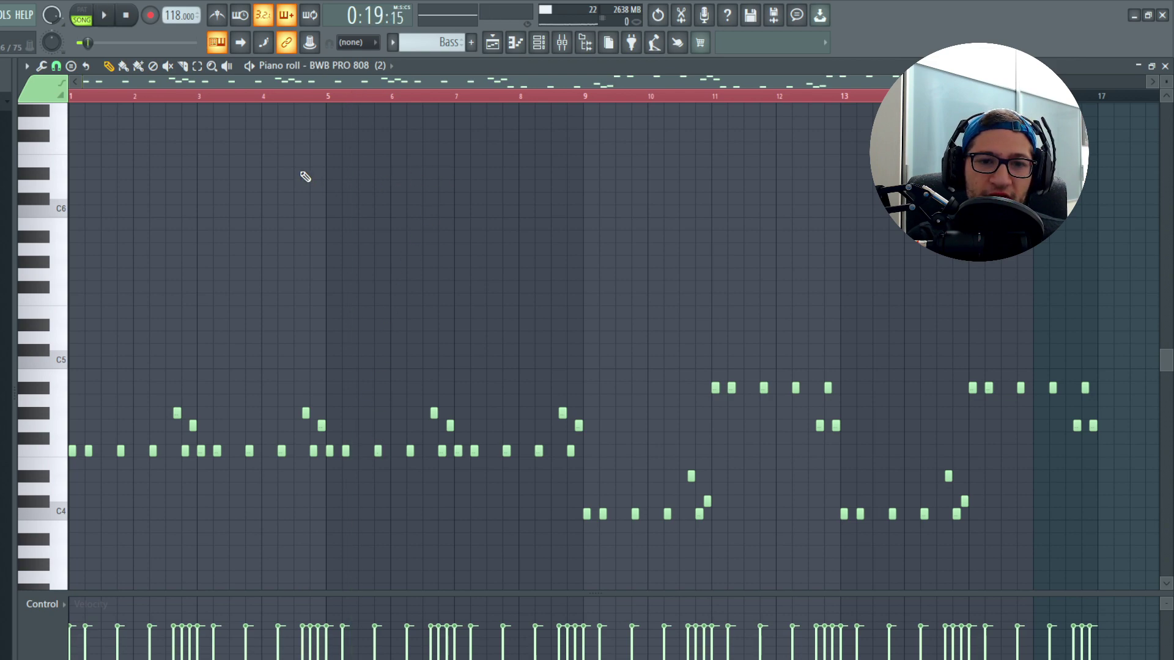
# Clear the time selection and audition the Bass pattern's second half from its bar 9, starting on the C4 notes
pyautogui.scroll(2, 959, 419)
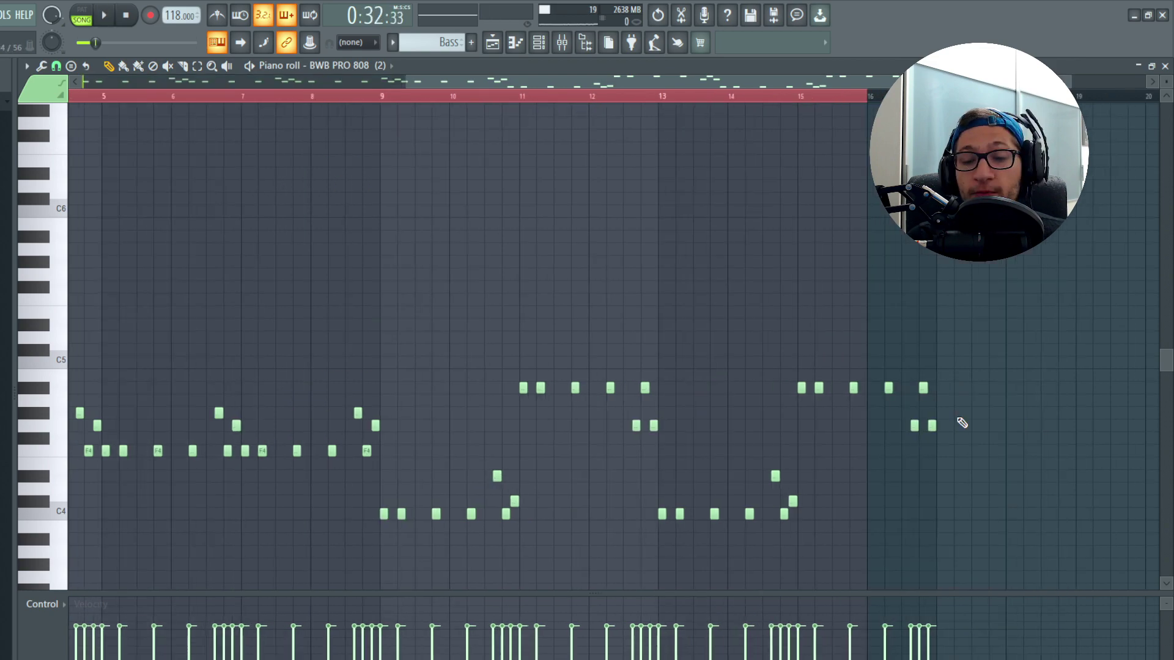
pyautogui.click(114, 69)
pyautogui.scroll(-3, 263, 288)
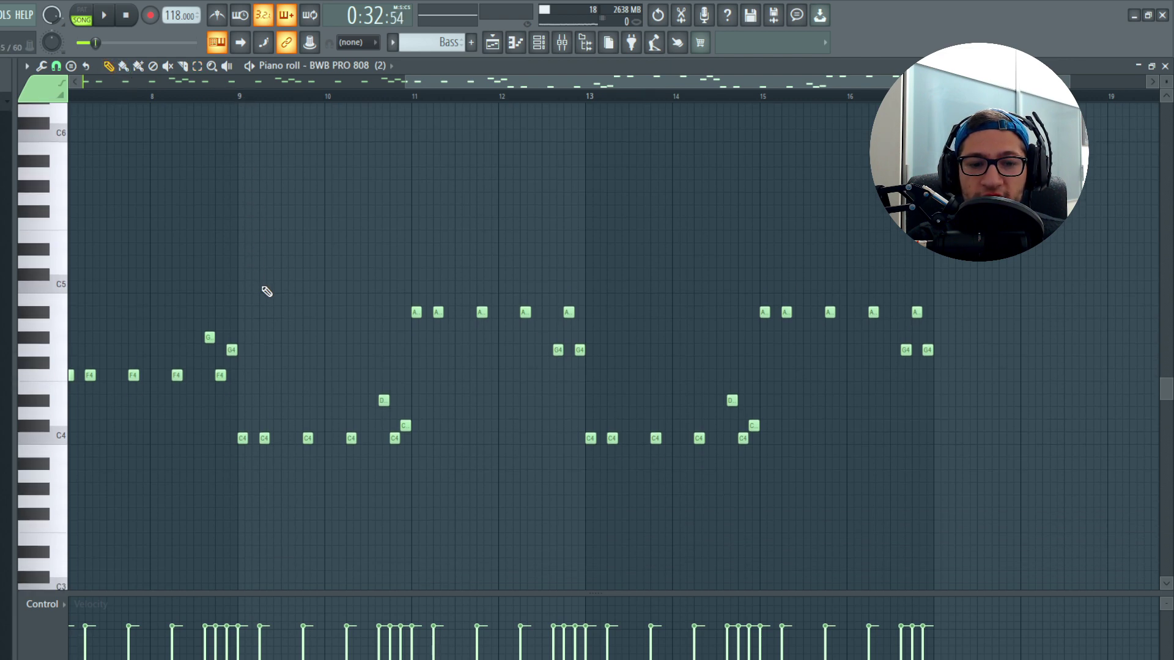
pyautogui.press('space')
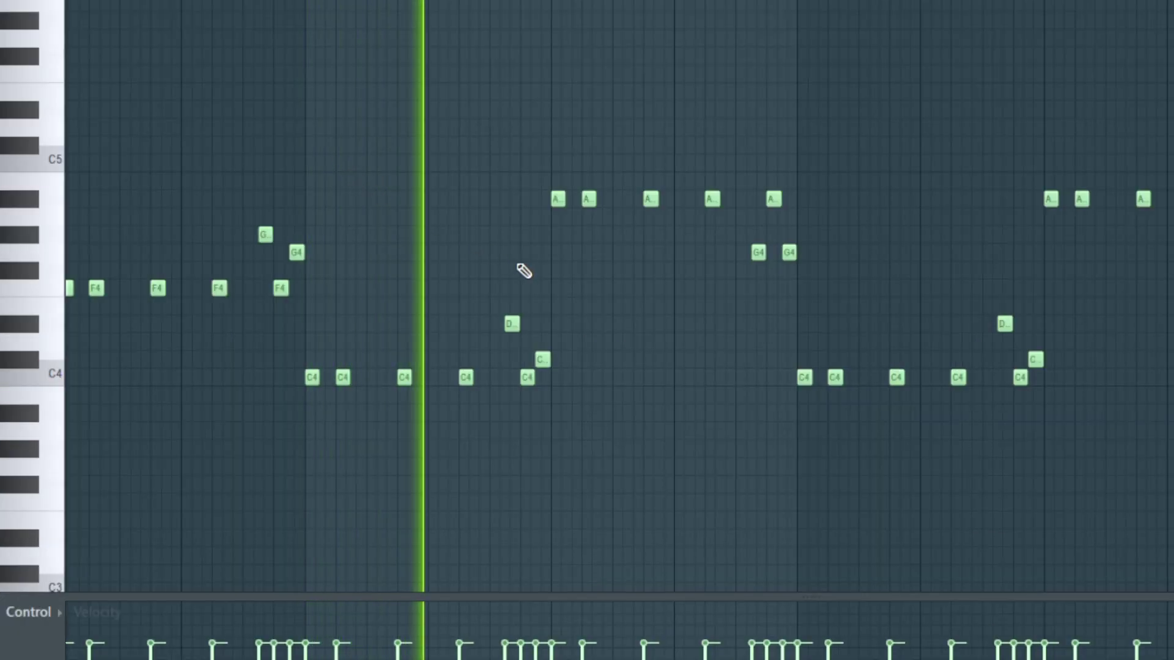
# Examine and audition the bass run through D#4, C4 and C#4 into the A#4 and G4 notes
pyautogui.scroll(3, 709, 317)
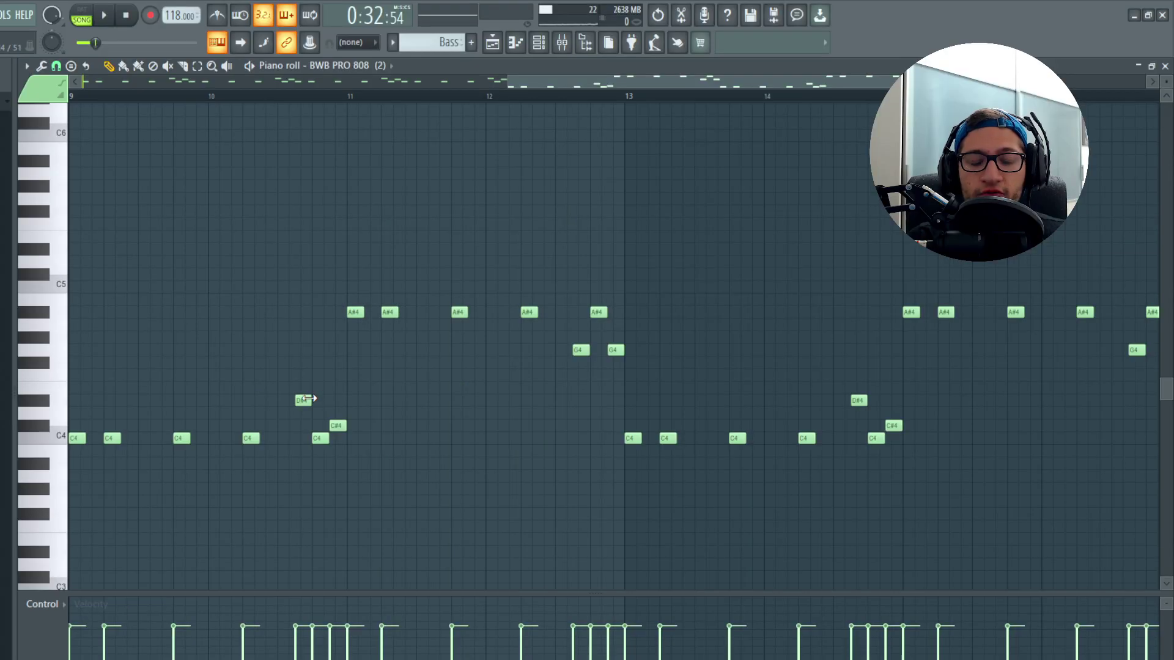
pyautogui.scroll(1, 307, 398)
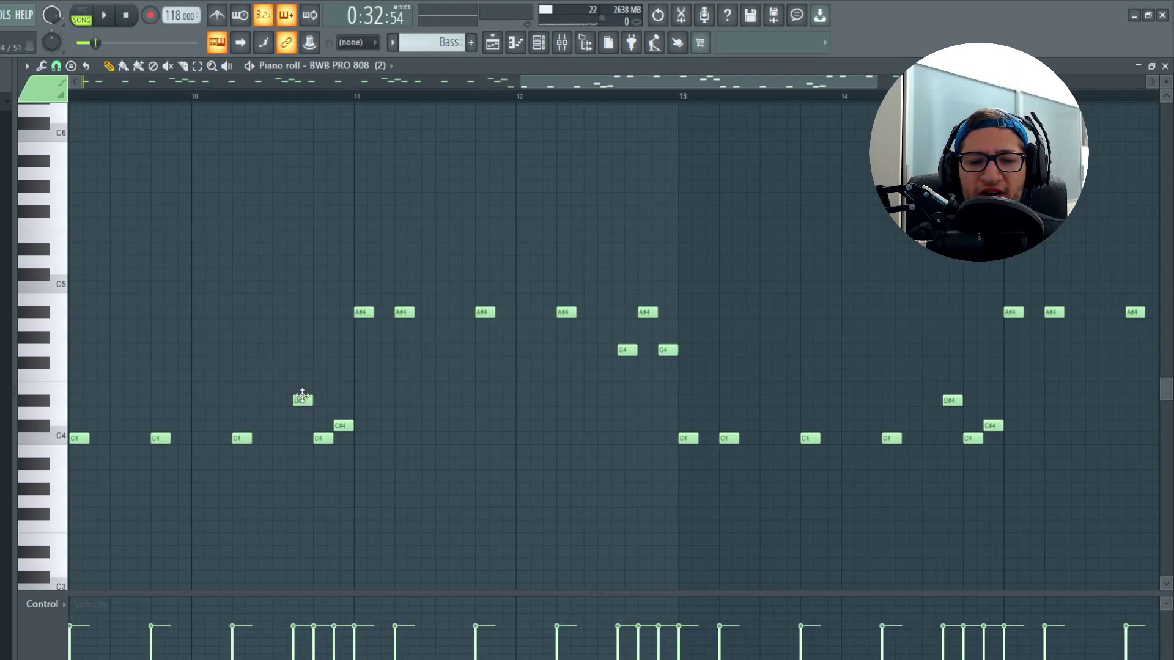
pyautogui.scroll(2, 345, 427)
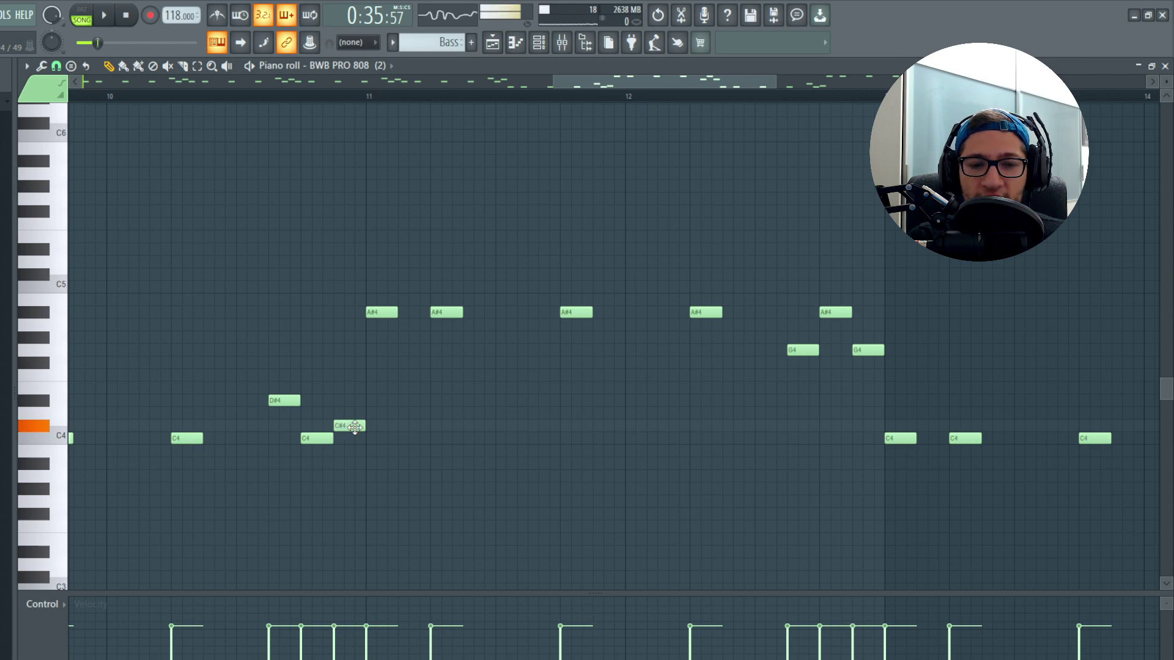
pyautogui.press('space')
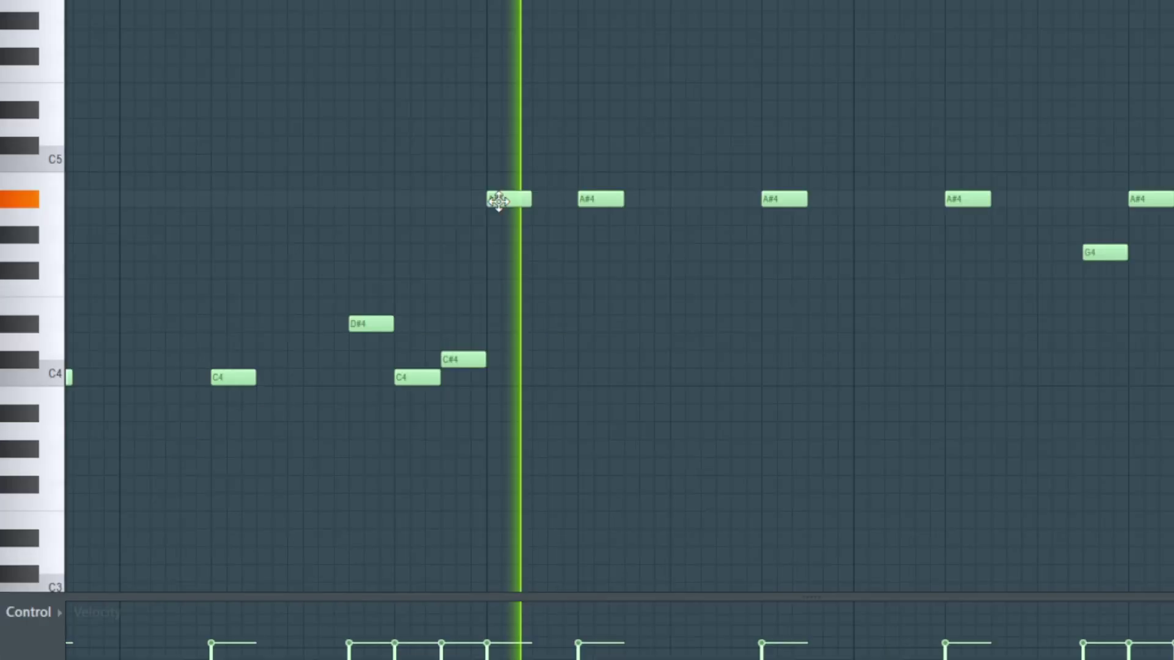
pyautogui.scroll(-3, 523, 361)
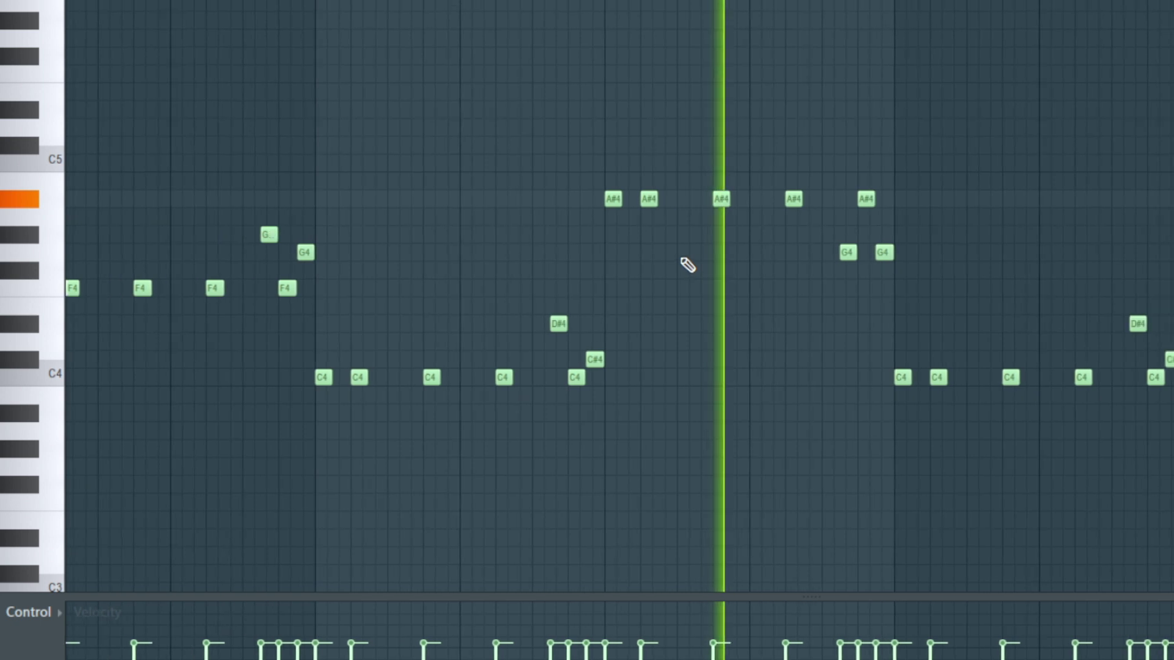
pyautogui.scroll(4, 1132, 314)
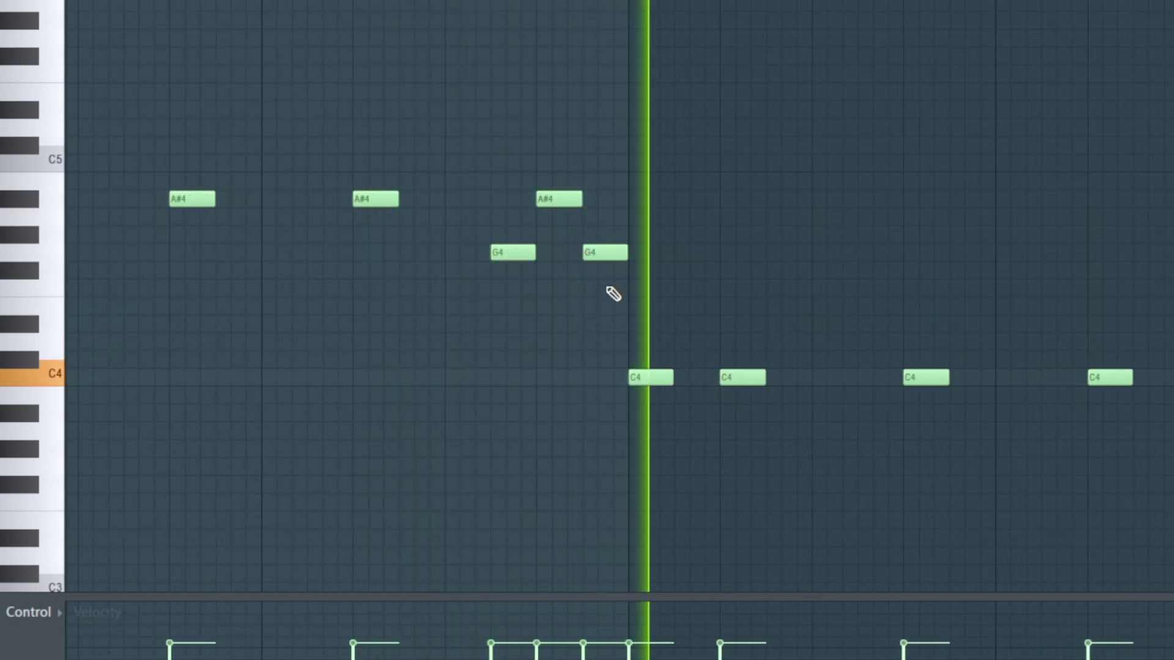
# Check the Bass channel's instrument and audition the full arrangement with all tracks playing
pyautogui.scroll(-4, 637, 296)
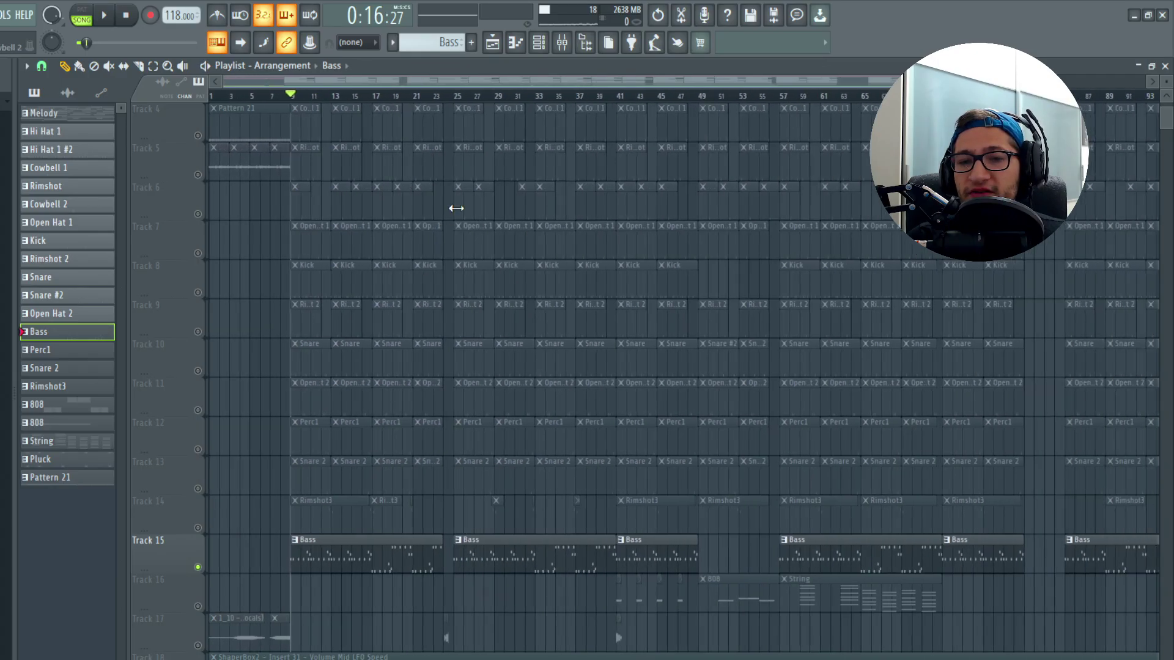
pyautogui.press('F6')
pyautogui.scroll(-4, 282, 588)
pyautogui.click(272, 581)
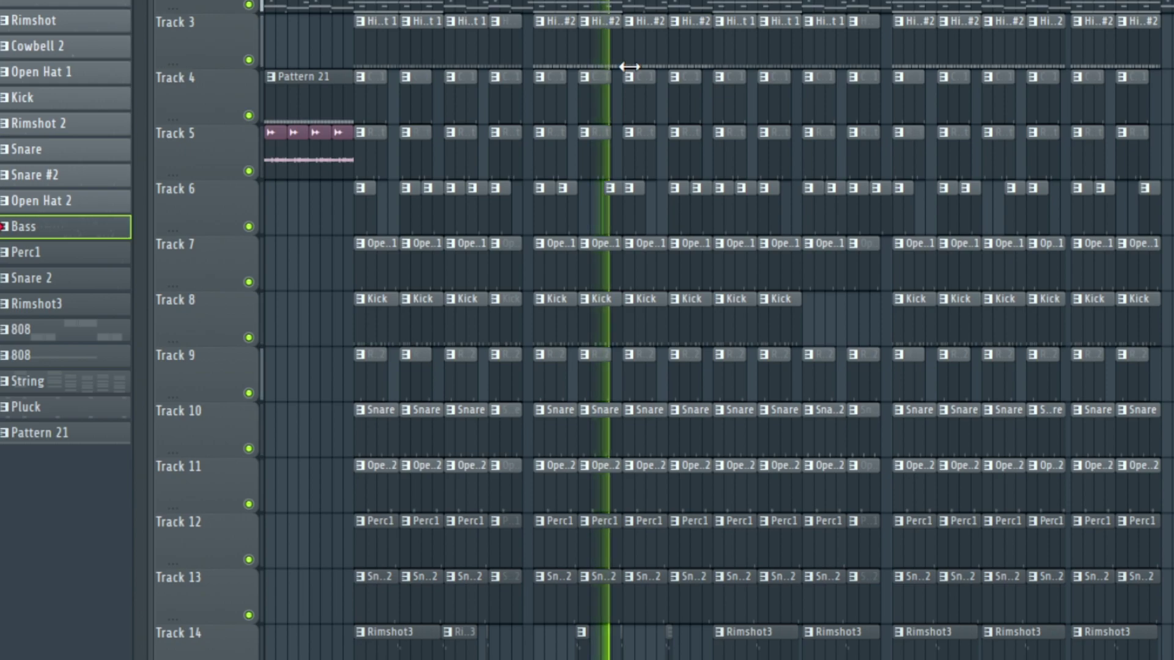
pyautogui.press('space')
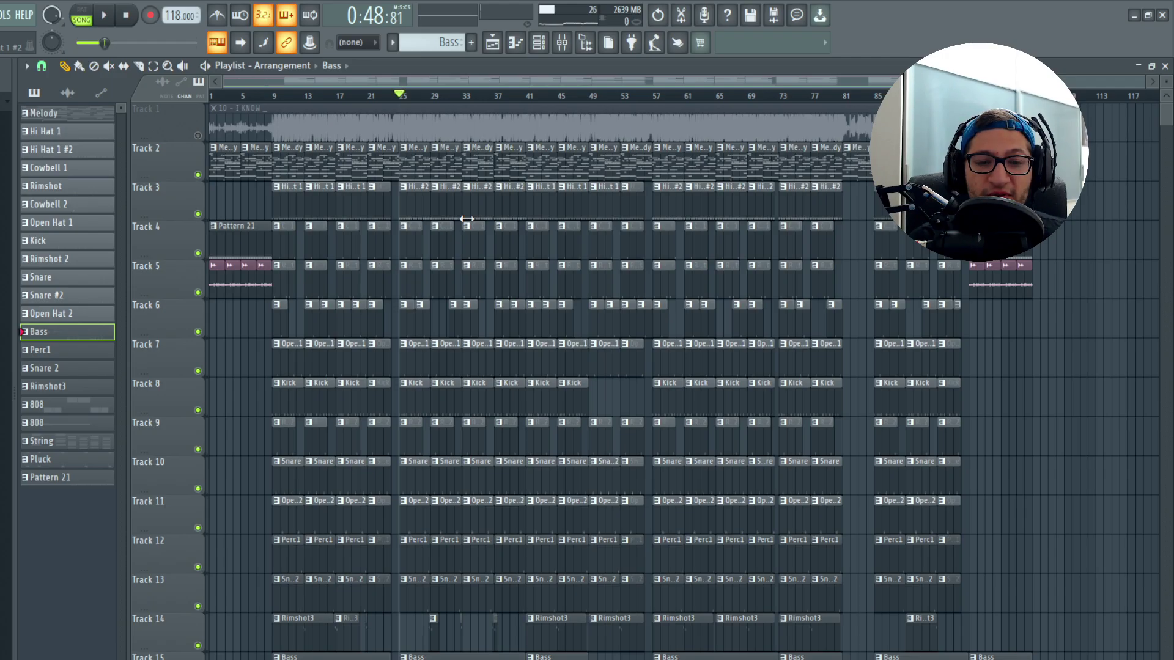
# Solo Track 16 and audition its short 808 clips from bars 41 and 43
pyautogui.click(521, 95)
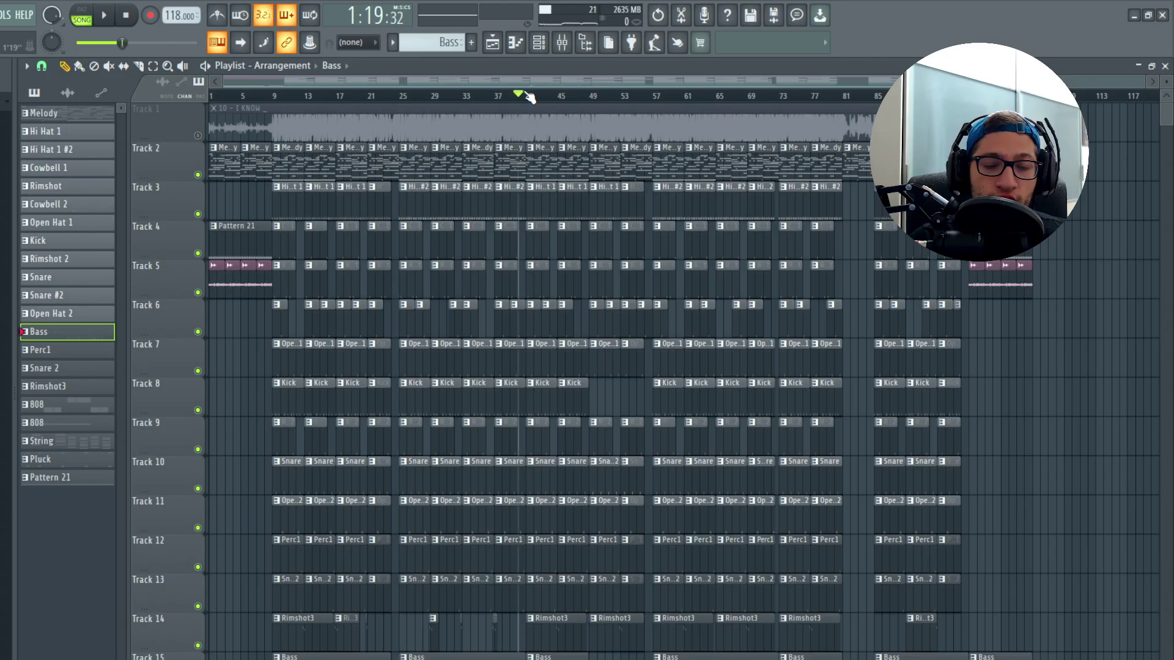
pyautogui.scroll(-2, 605, 241)
pyautogui.click(530, 96)
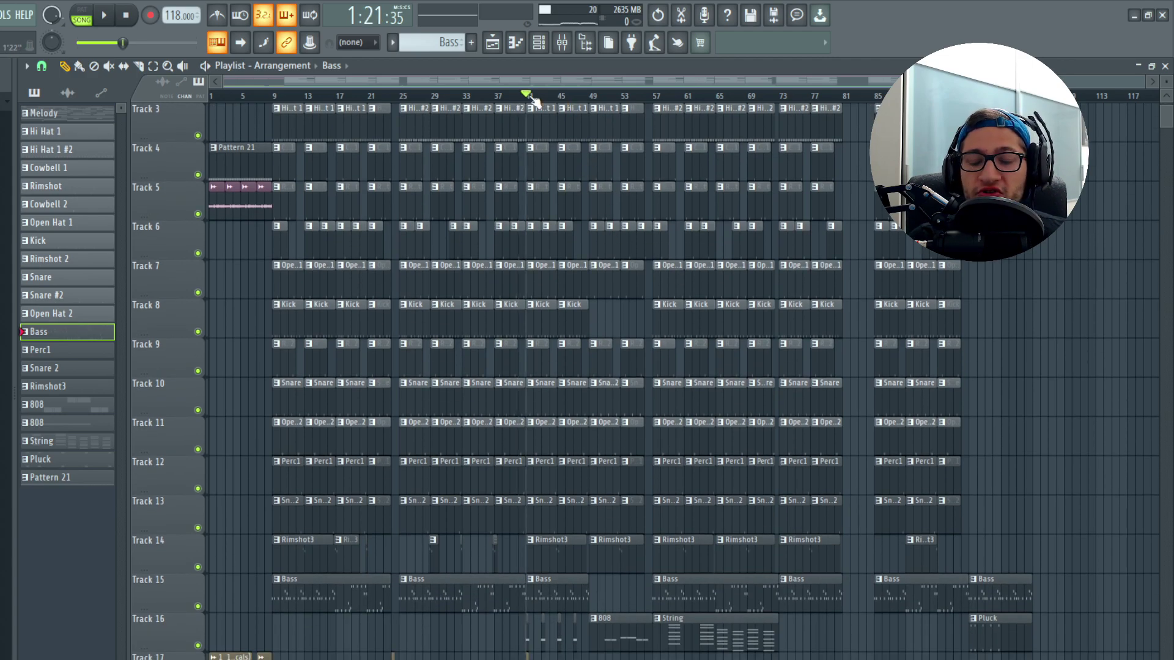
pyautogui.scroll(5, 623, 485)
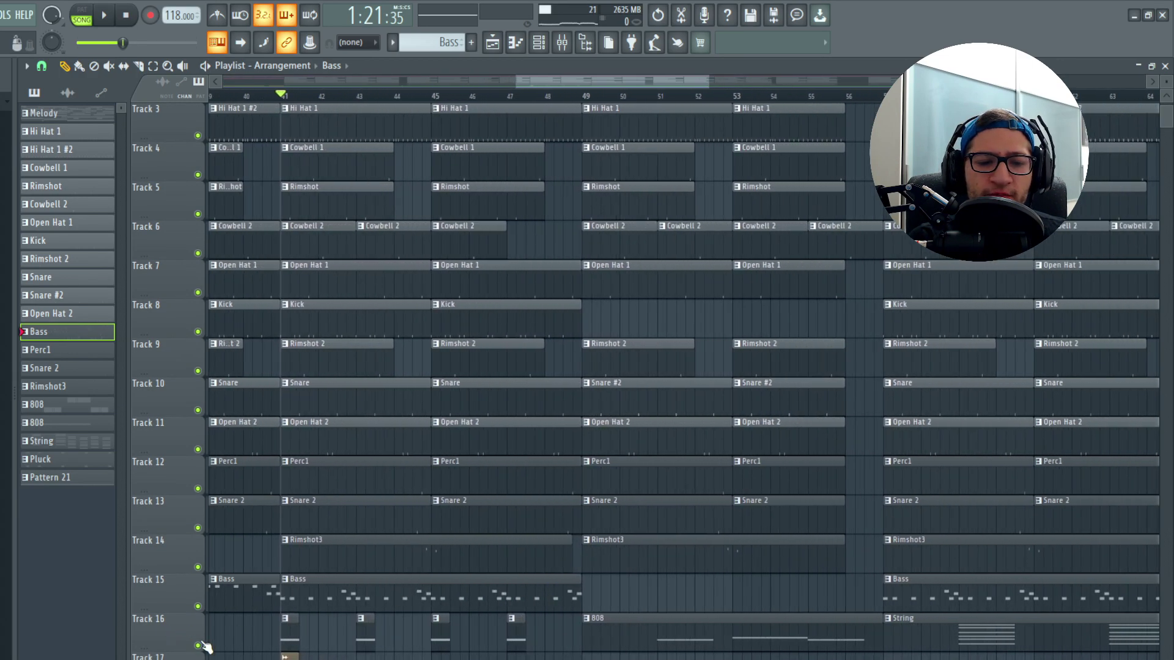
pyautogui.keyDown('ctrl'); pyautogui.click(198, 646); pyautogui.keyUp('ctrl')
pyautogui.press('space')
pyautogui.click(358, 95)
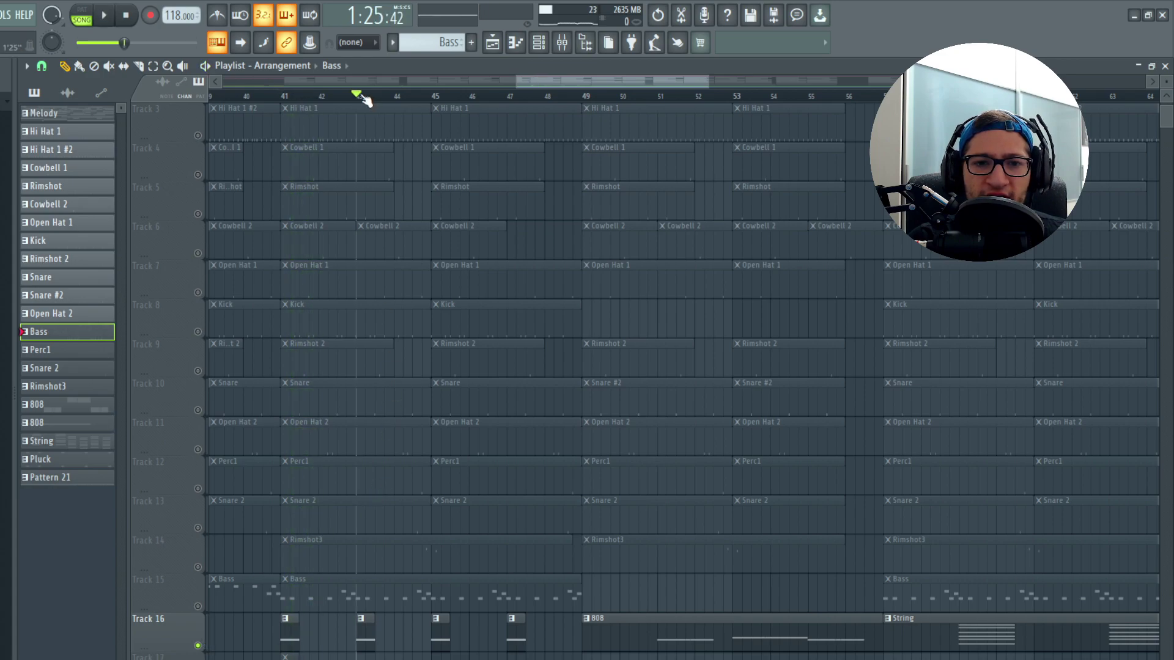
pyautogui.scroll(2, 360, 489)
pyautogui.scroll(-3, 354, 440)
pyautogui.press('space')
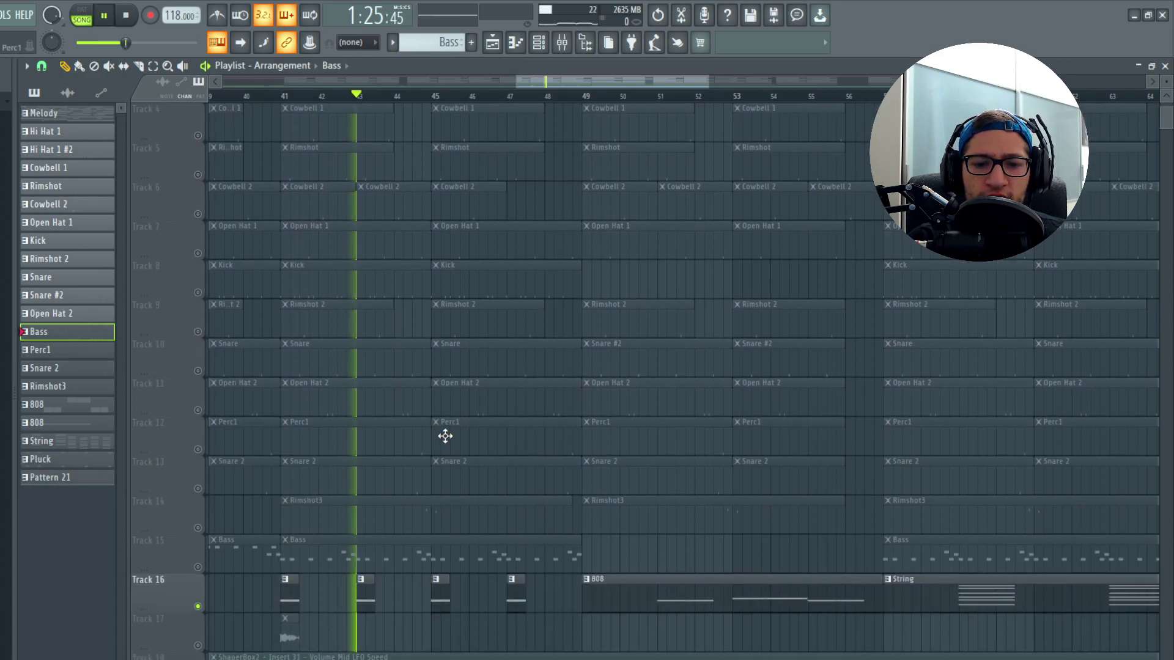
pyautogui.press('space')
# Audition the long 808 pattern after bar 49 on Track 16 and examine its A#4 and C5 notes
pyautogui.click(641, 96)
pyautogui.scroll(-4, 586, 314)
pyautogui.scroll(5, 648, 526)
pyautogui.press('space')
pyautogui.doubleClick(527, 589)
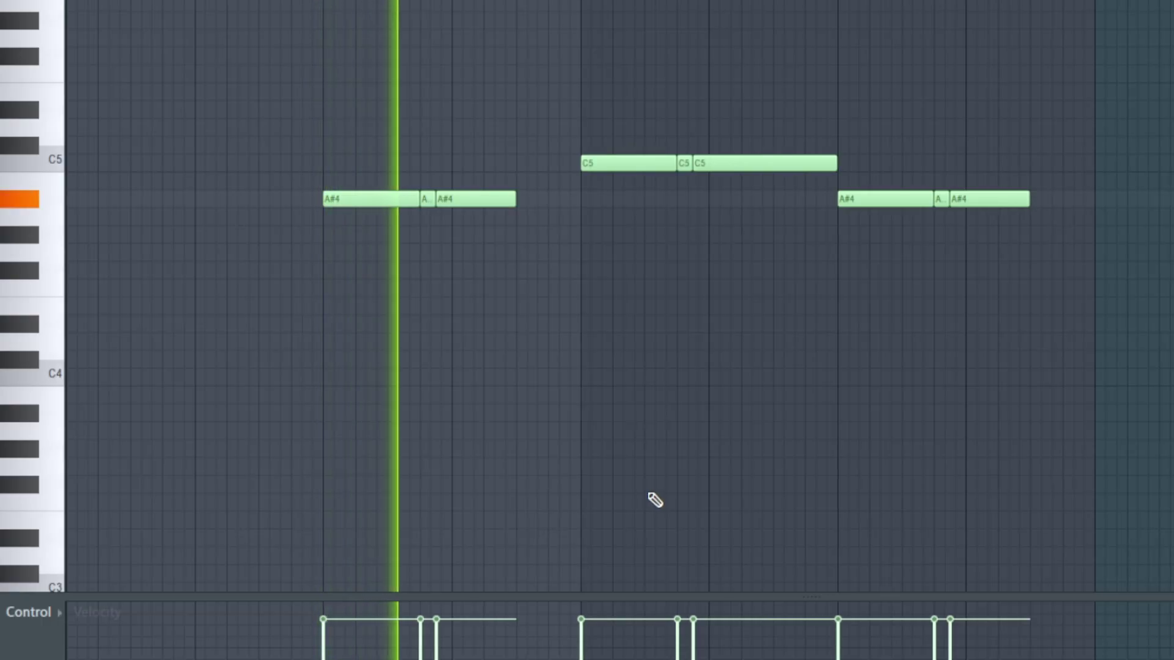
pyautogui.scroll(2, 648, 487)
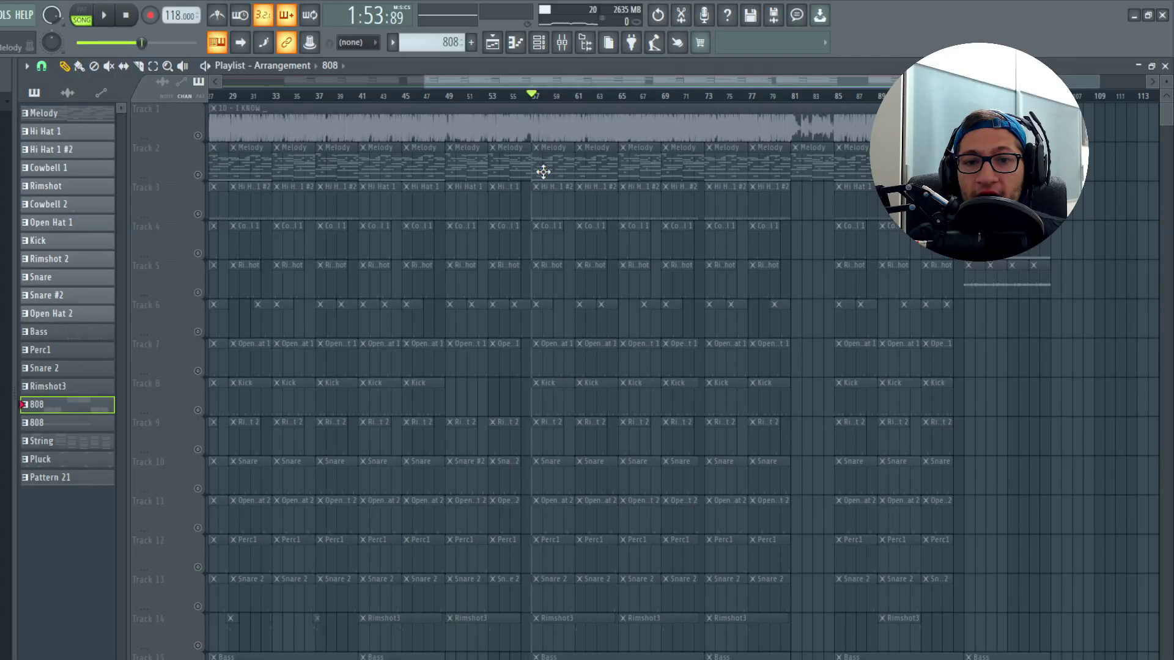
# Audition the soloed String pattern from bar 57 on Track 16 and open its notes
pyautogui.scroll(4, 554, 501)
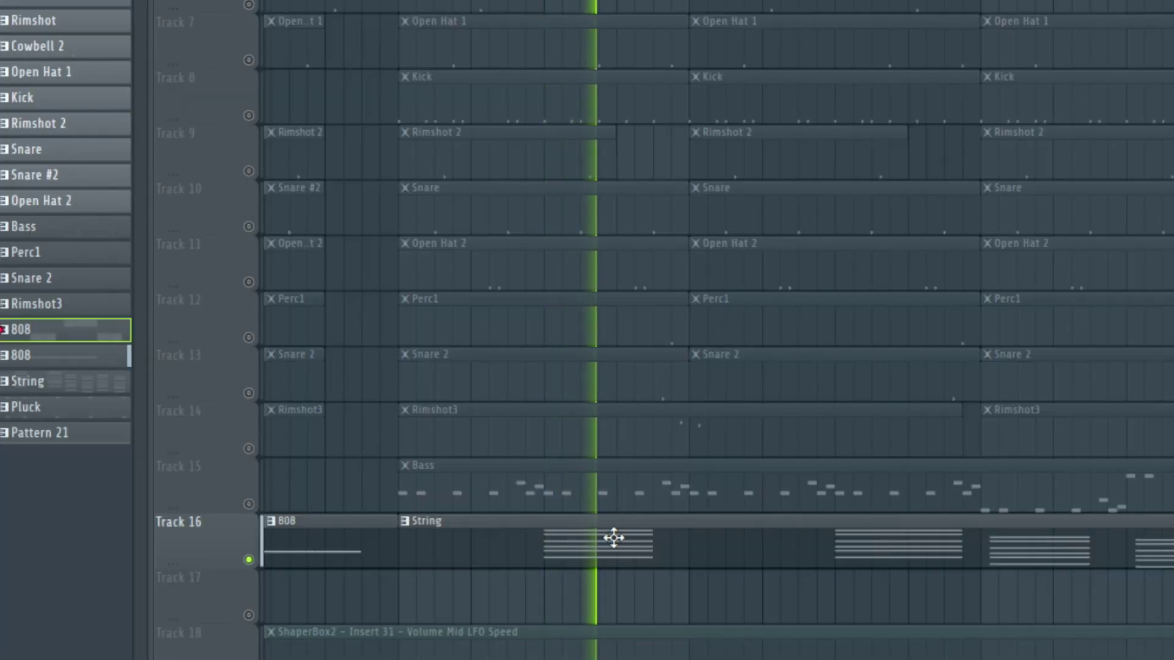
pyautogui.click(456, 552)
pyautogui.doubleClick(614, 537)
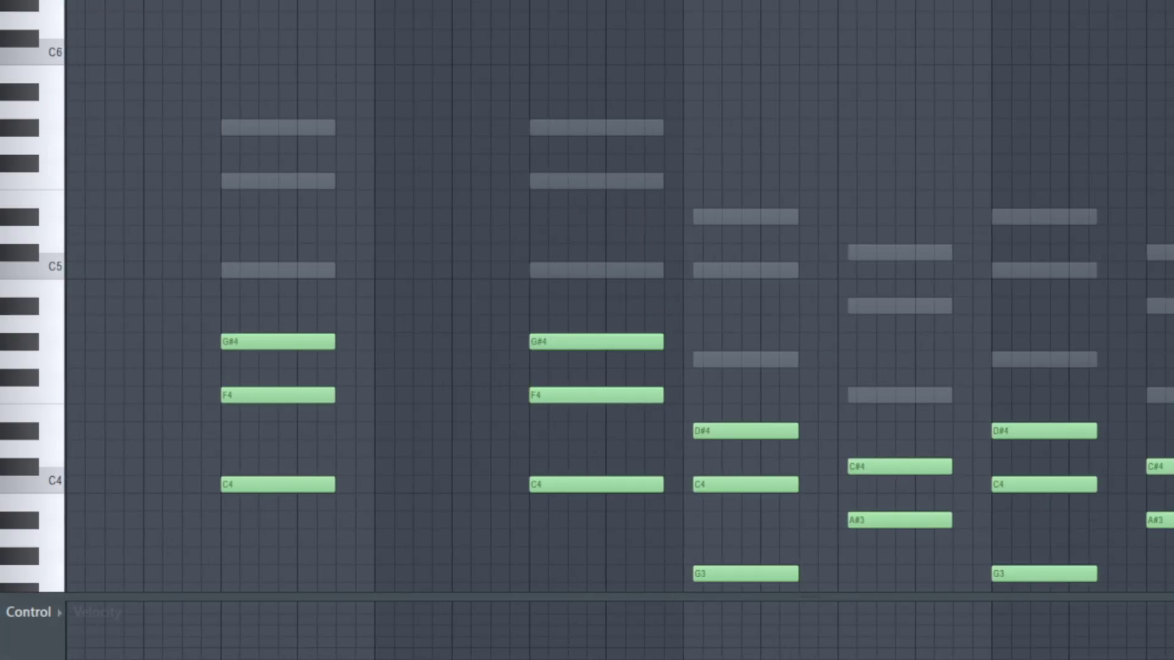
# Inspect the two String instruments, M-Tron Pro with 16 Violins and LABS #2 with Strings: Long
pyautogui.press('F6')
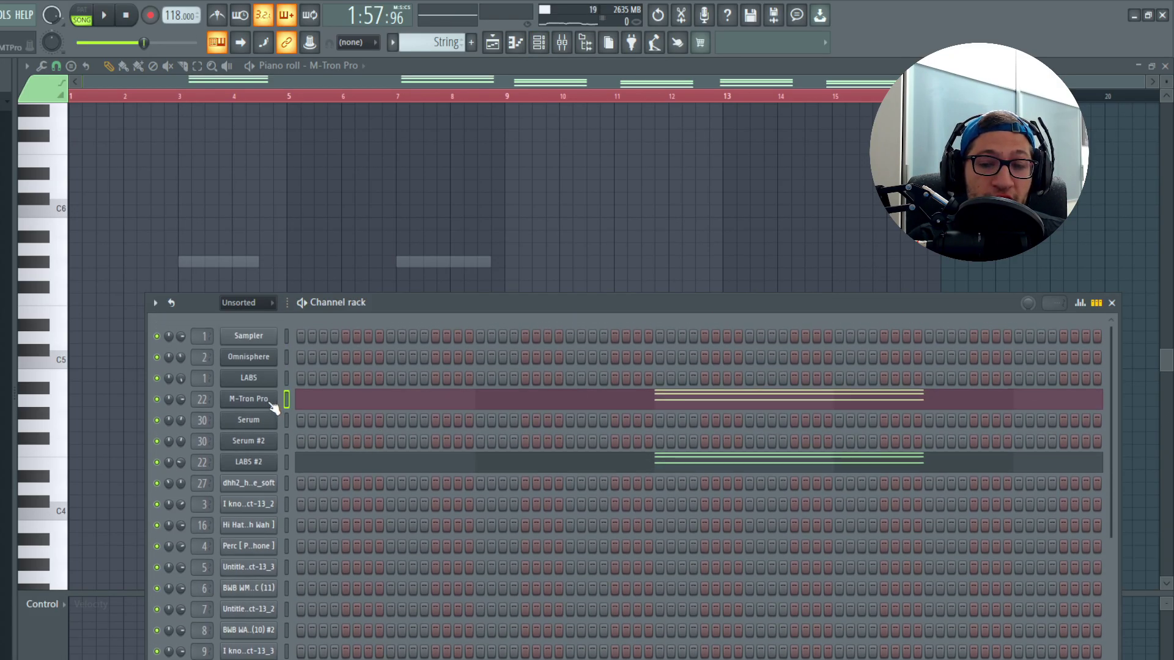
pyautogui.click(269, 400)
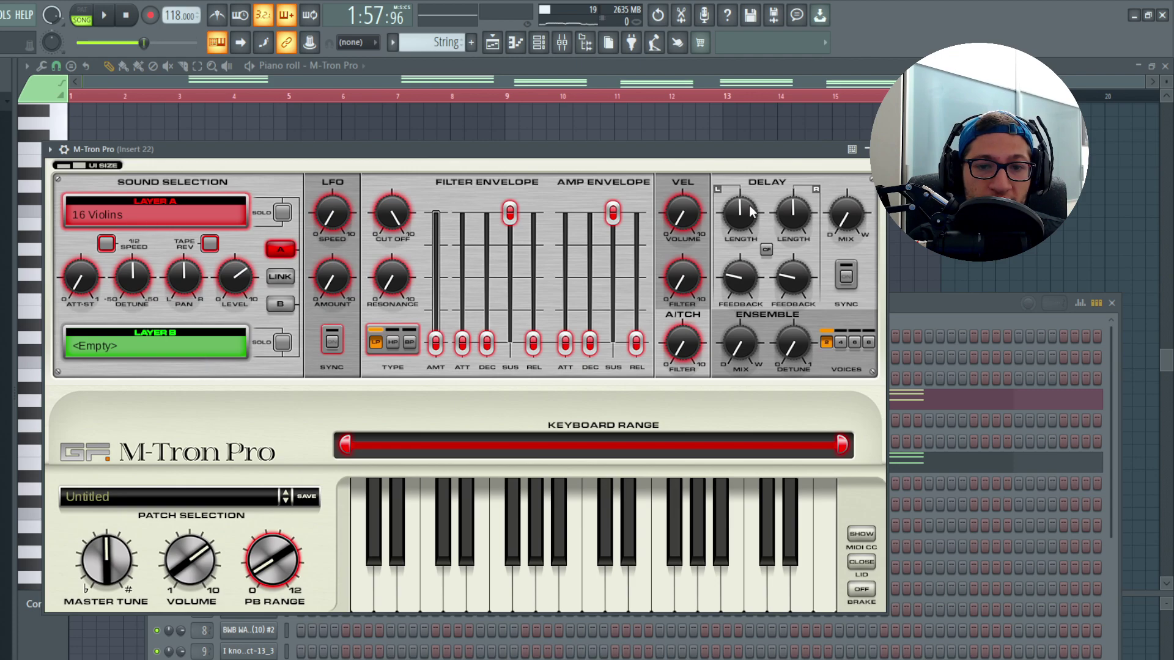
pyautogui.click(261, 466)
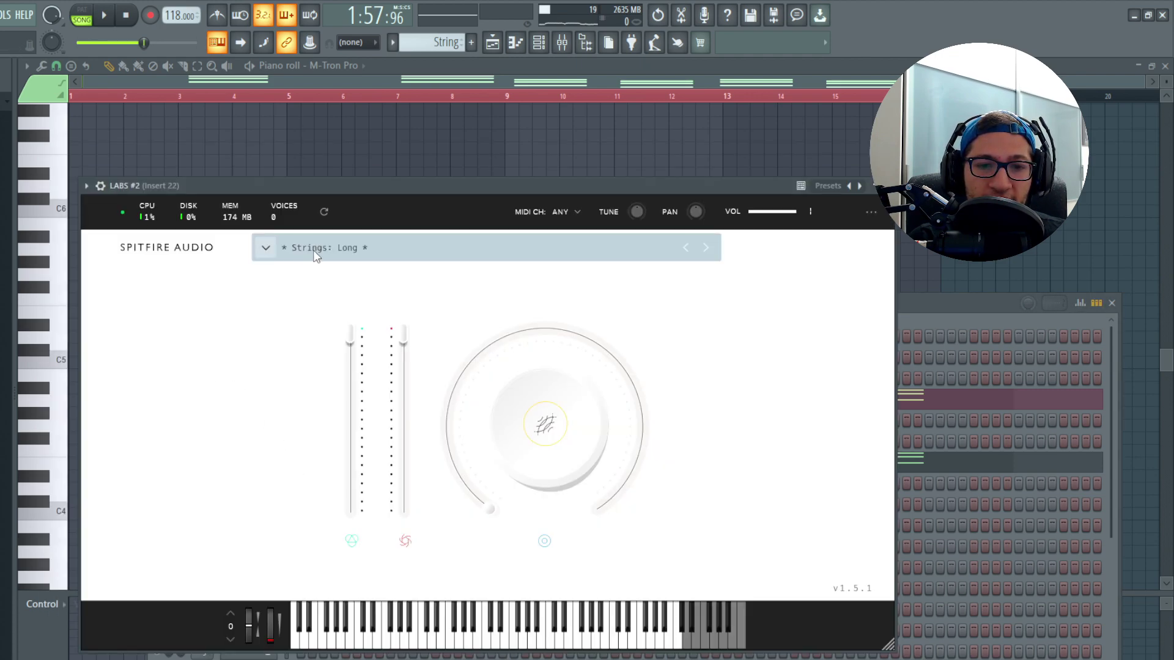
pyautogui.click(452, 253)
pyautogui.click(451, 253)
pyautogui.click(886, 186)
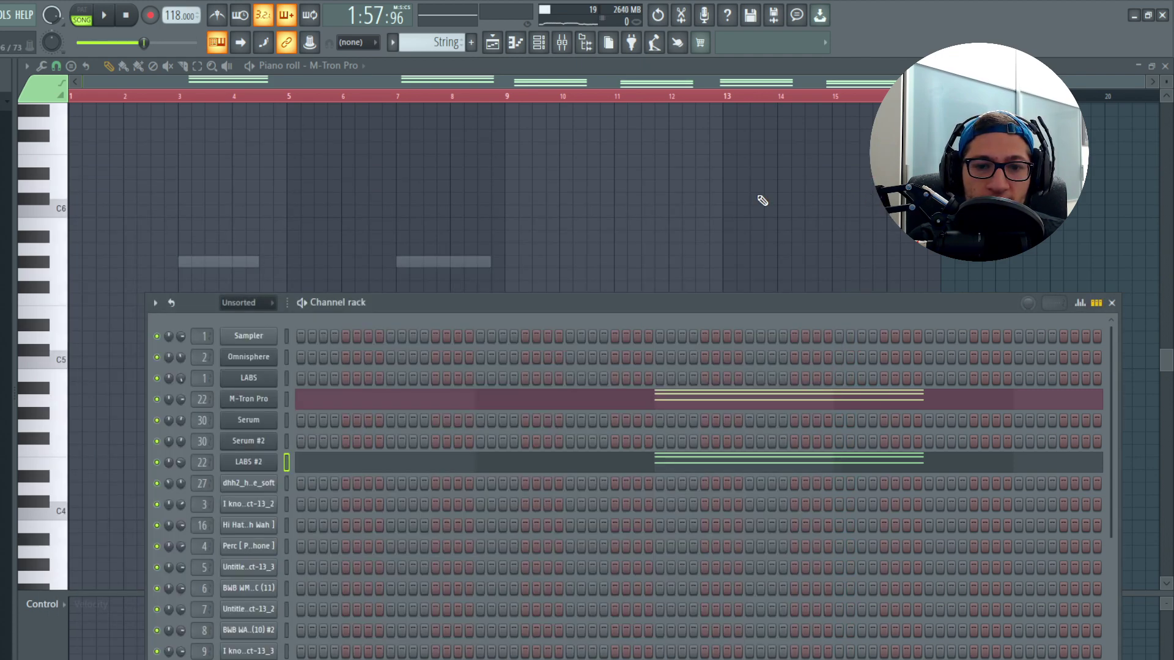
# Audition the String chords in their note view, starting on the C4, F4 and G#4 chord
pyautogui.press('space')
pyautogui.press('F6')
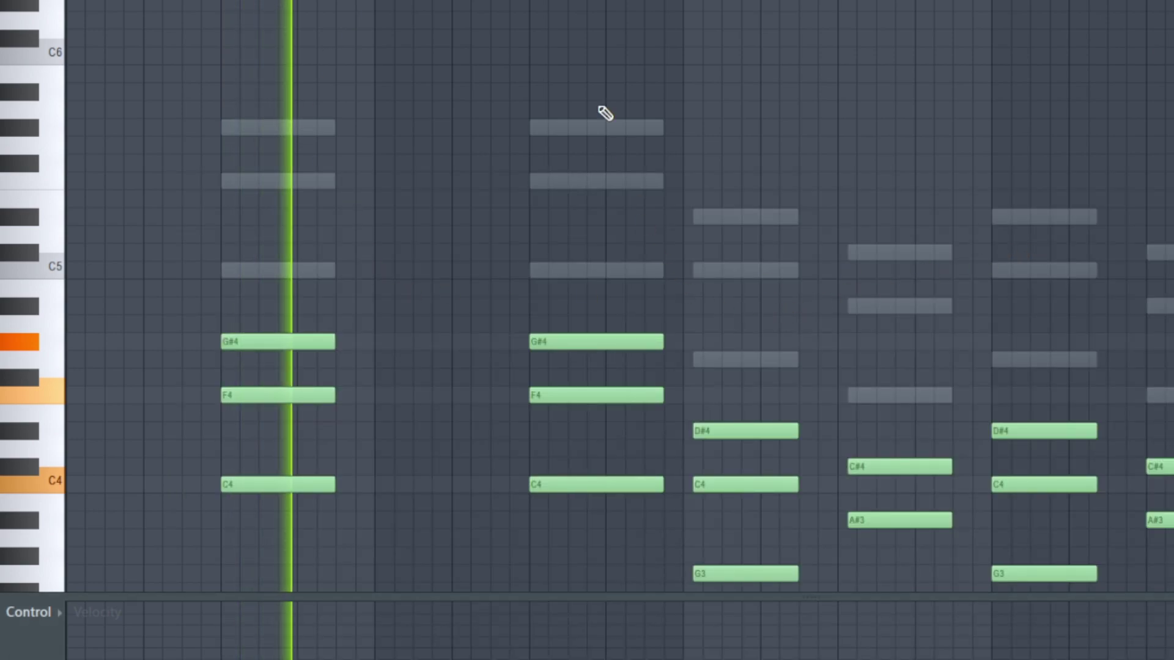
pyautogui.scroll(-3, 650, 310)
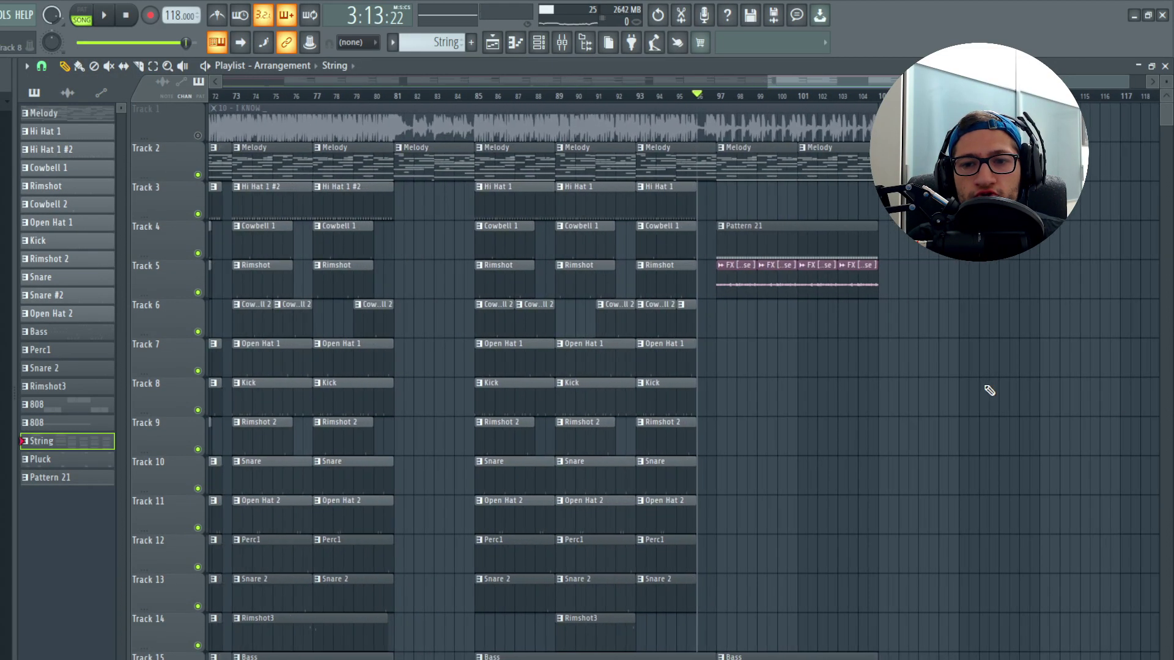
# Audition the soloed Pluck pattern on Track 16 from bar 97
pyautogui.scroll(-2, 475, 231)
pyautogui.scroll(2, 422, 110)
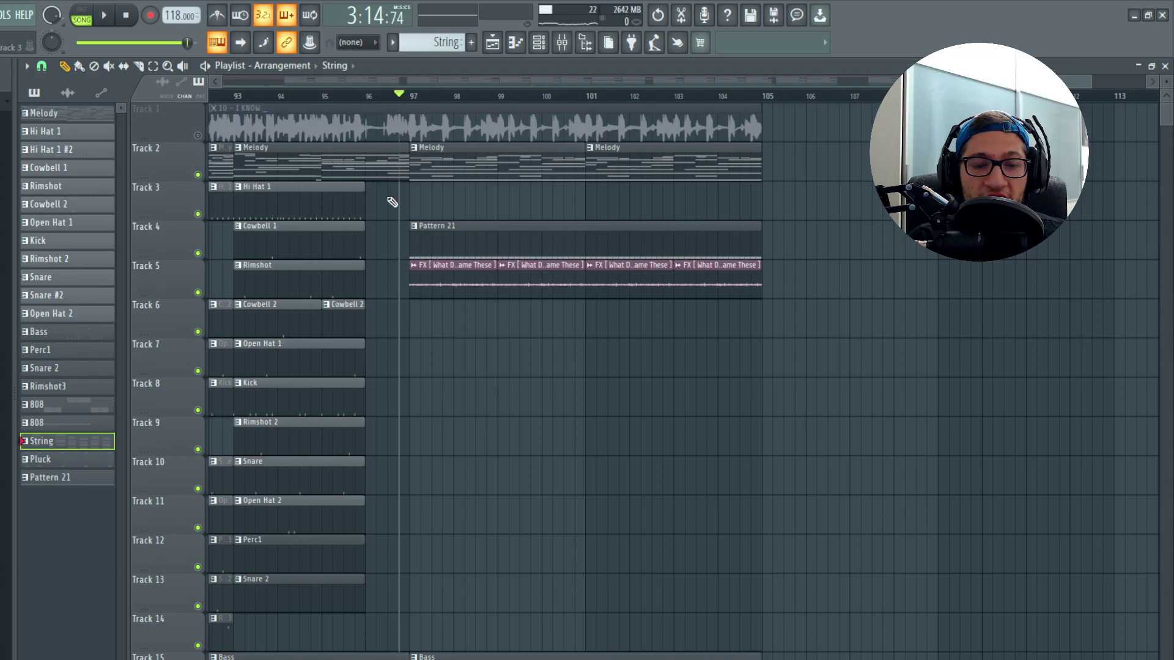
pyautogui.scroll(-2, 393, 202)
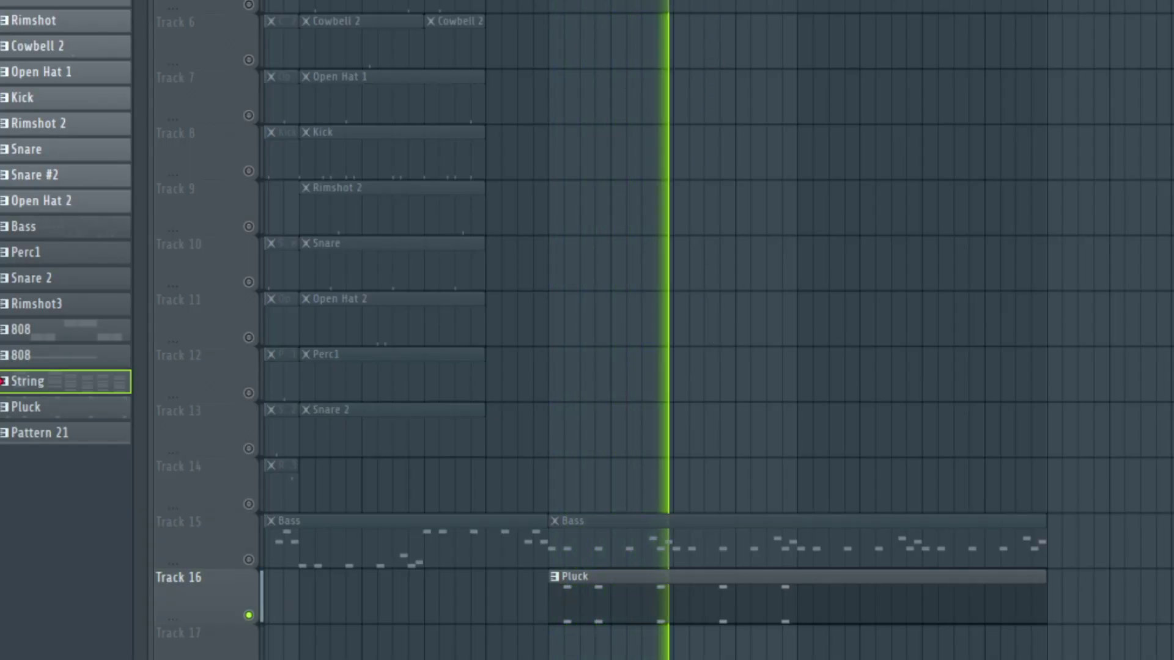
# Inspect the first Serum channel's PL - Summer preset and open the Pluck pattern's notes
pyautogui.press('F6')
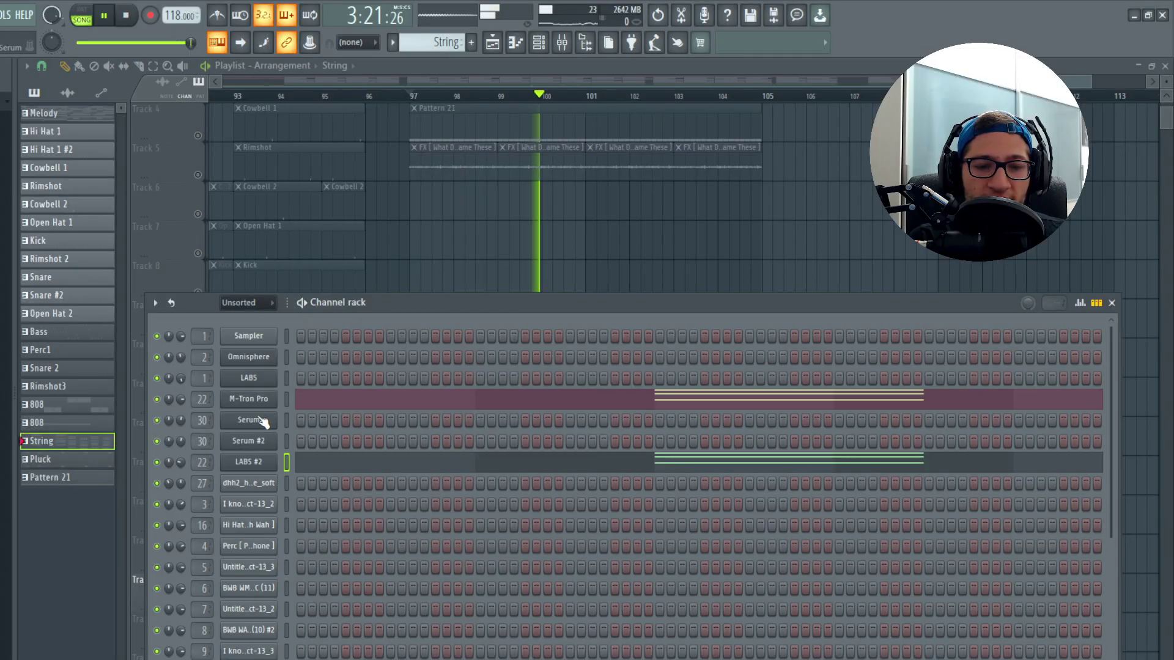
pyautogui.click(261, 421)
pyautogui.press('space')
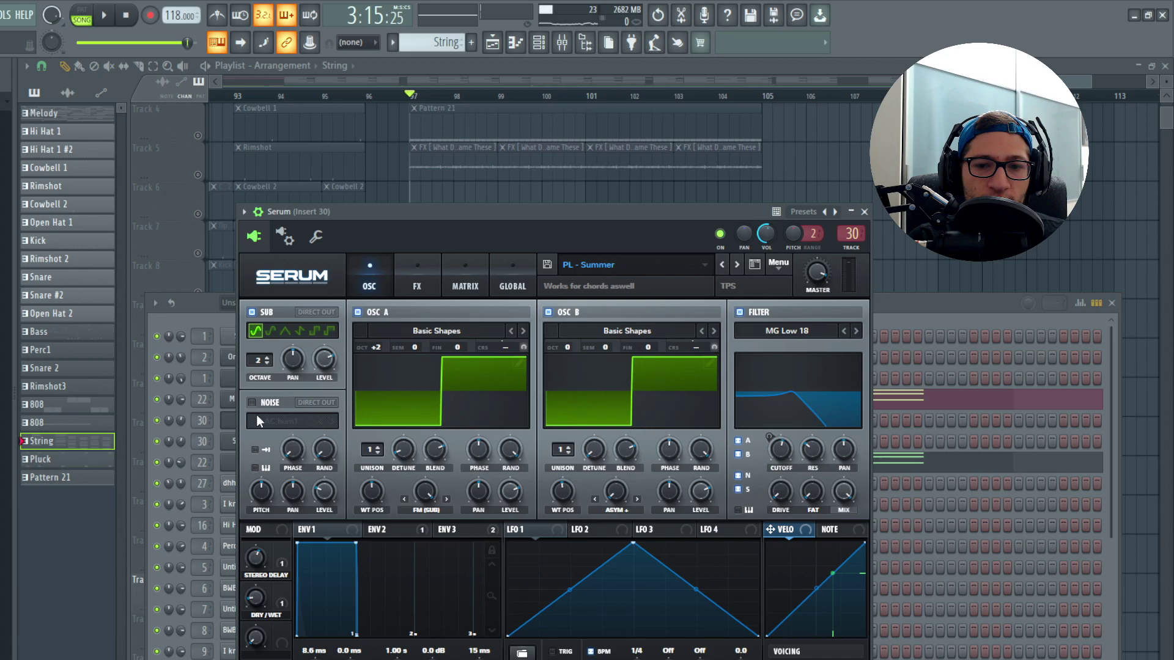
pyautogui.press('F7')
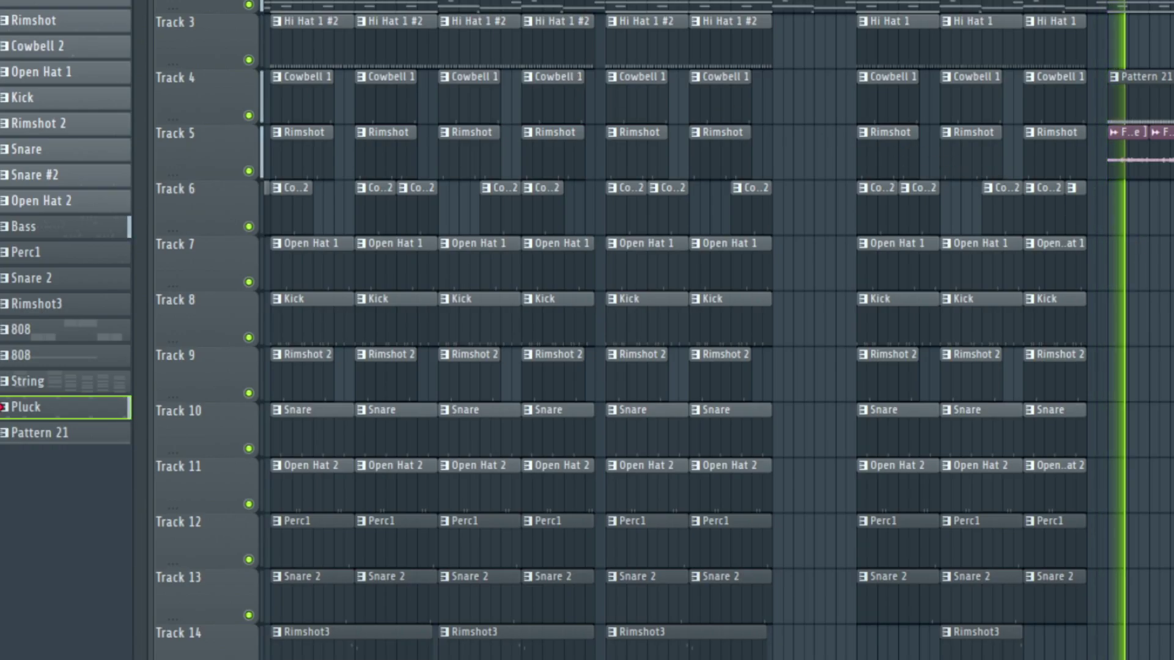
# Audition the outro after bar 97 with all tracks playing and look over the whole arrangement
pyautogui.scroll(-1, 673, 330)
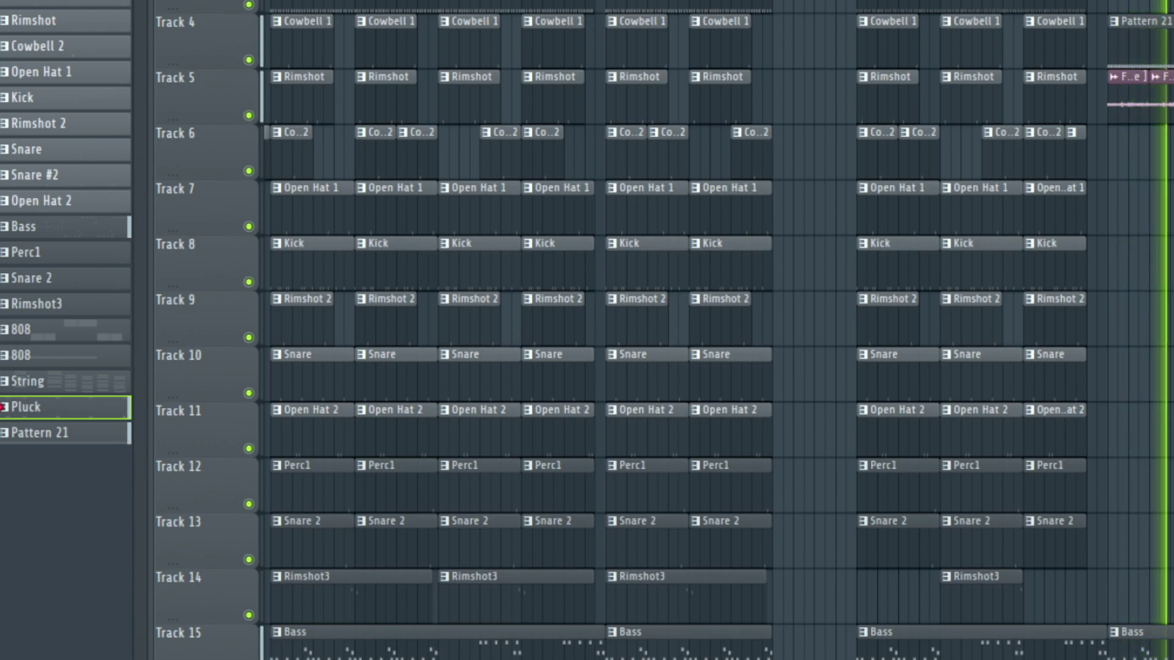
pyautogui.scroll(1, 650, 330)
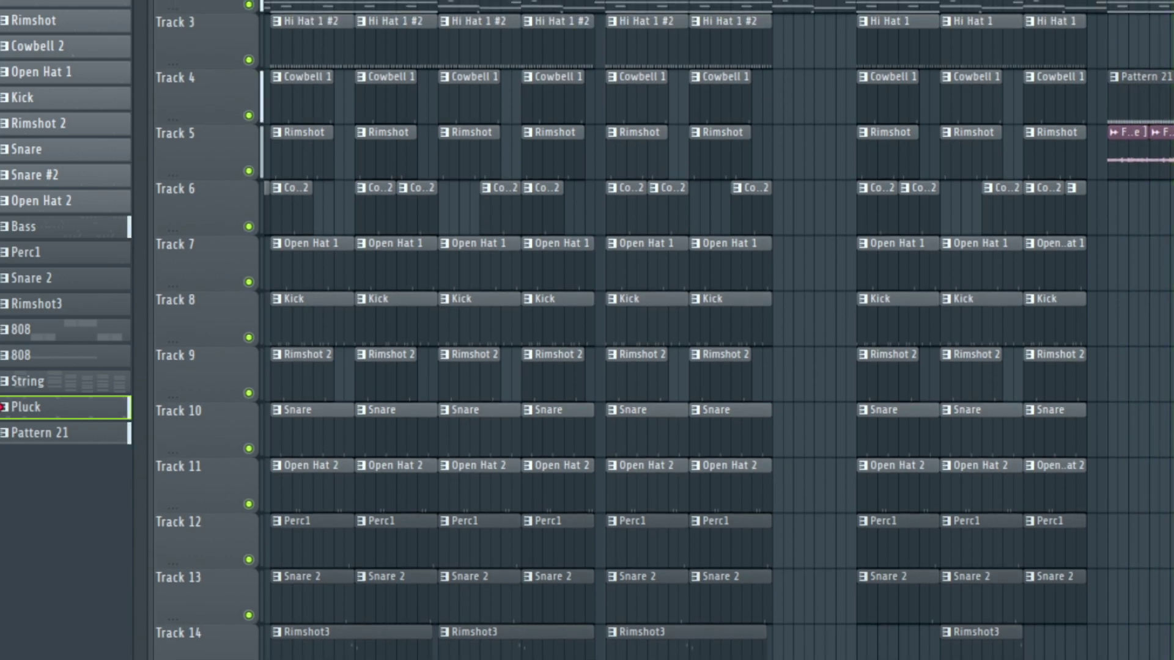
pyautogui.scroll(-3, 1038, 270)
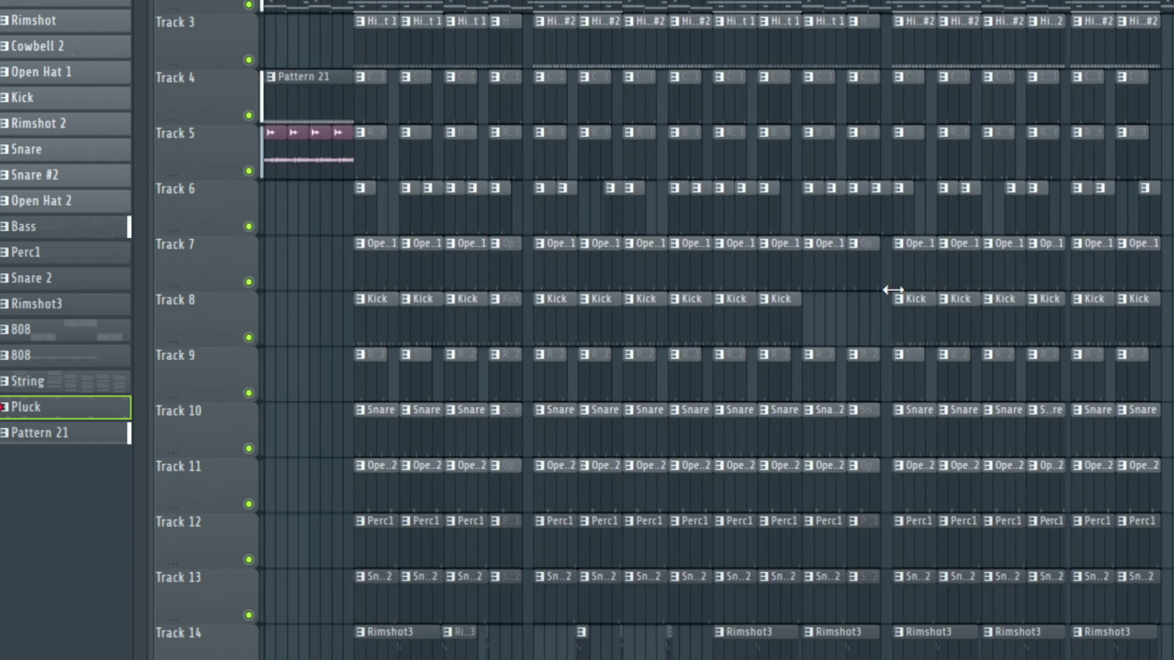
pyautogui.scroll(-4, 892, 290)
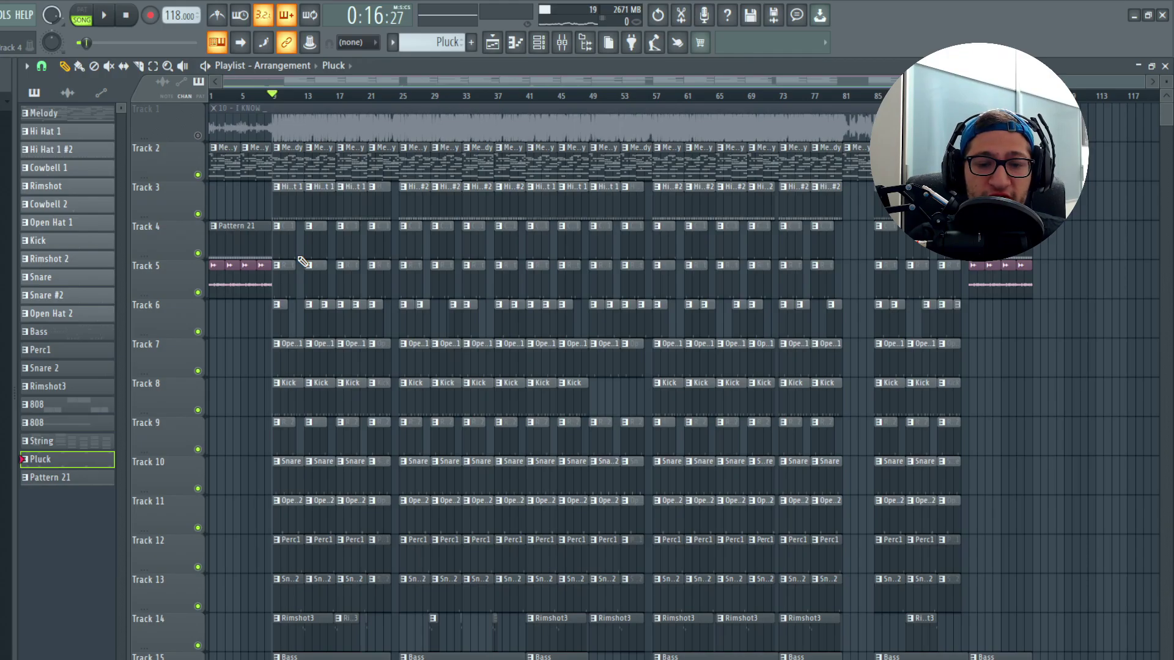